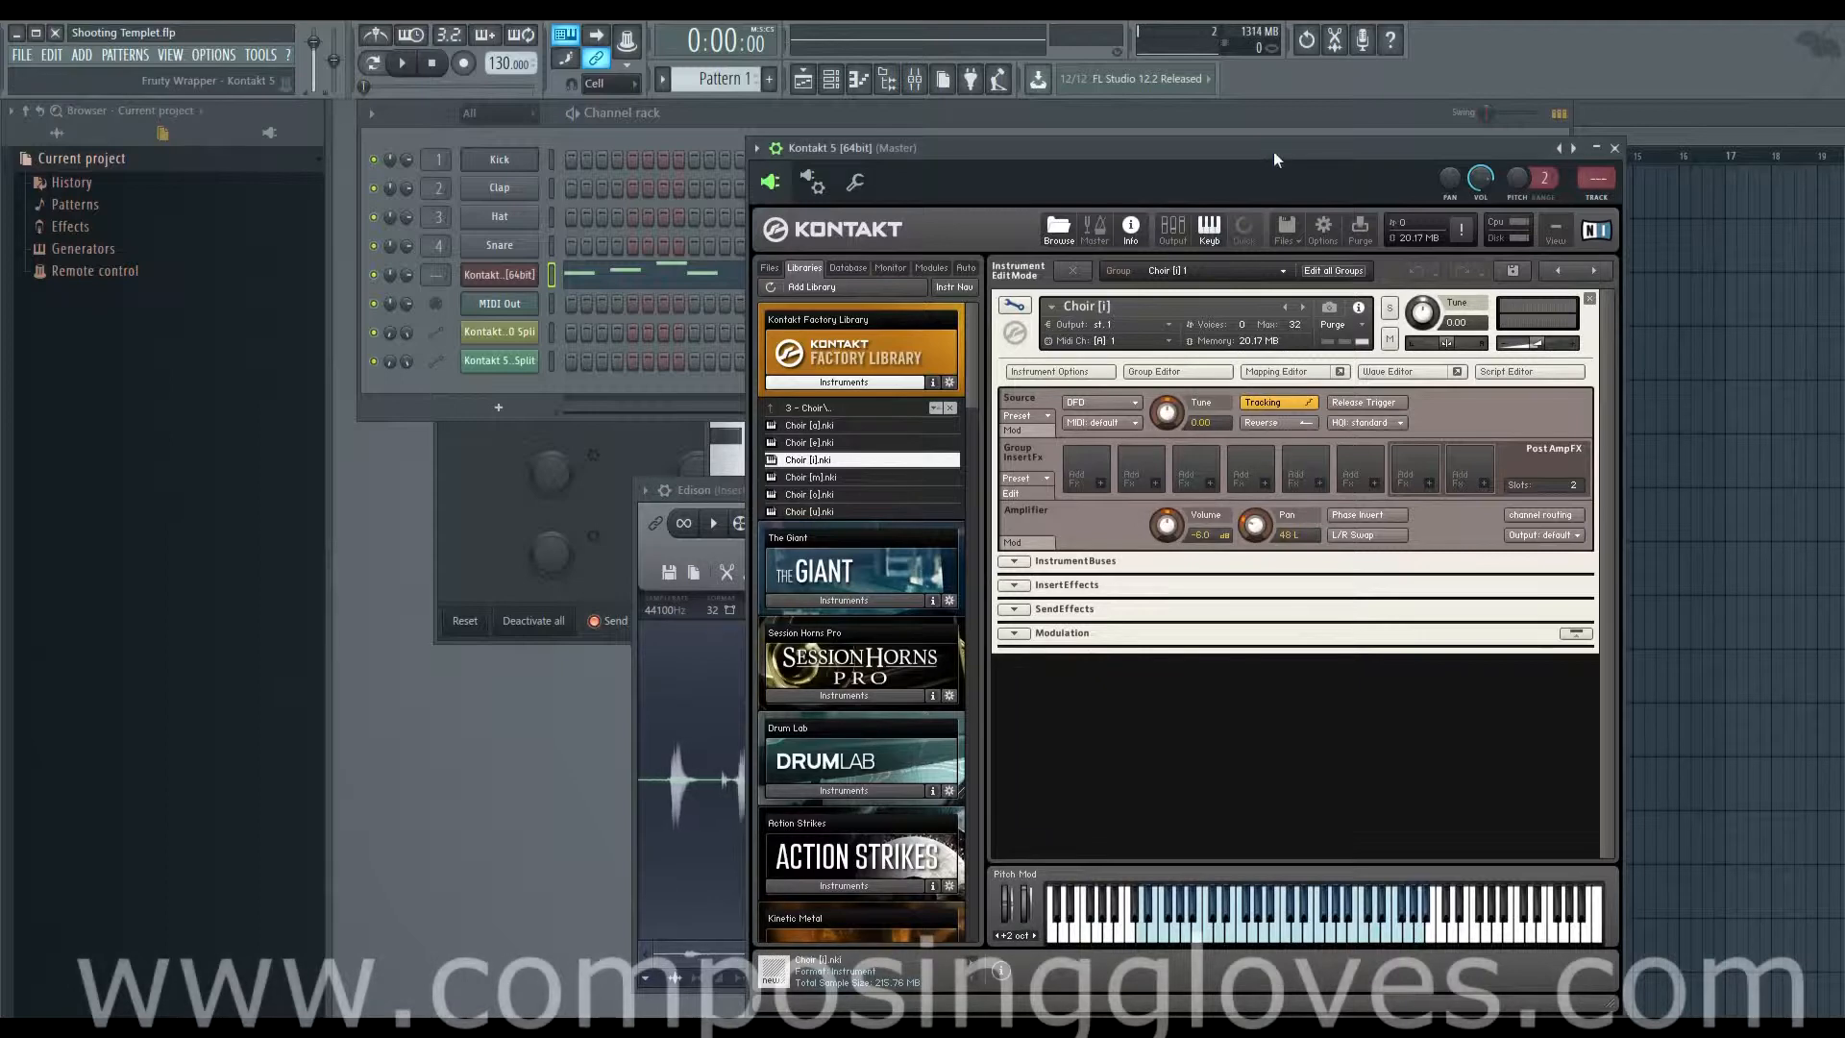
- Move the Kontakt window slightly higher, and view the Choir [i] performance panel before returning to instrument edit mode
left_click_drag(1272, 151, 1277, 111)
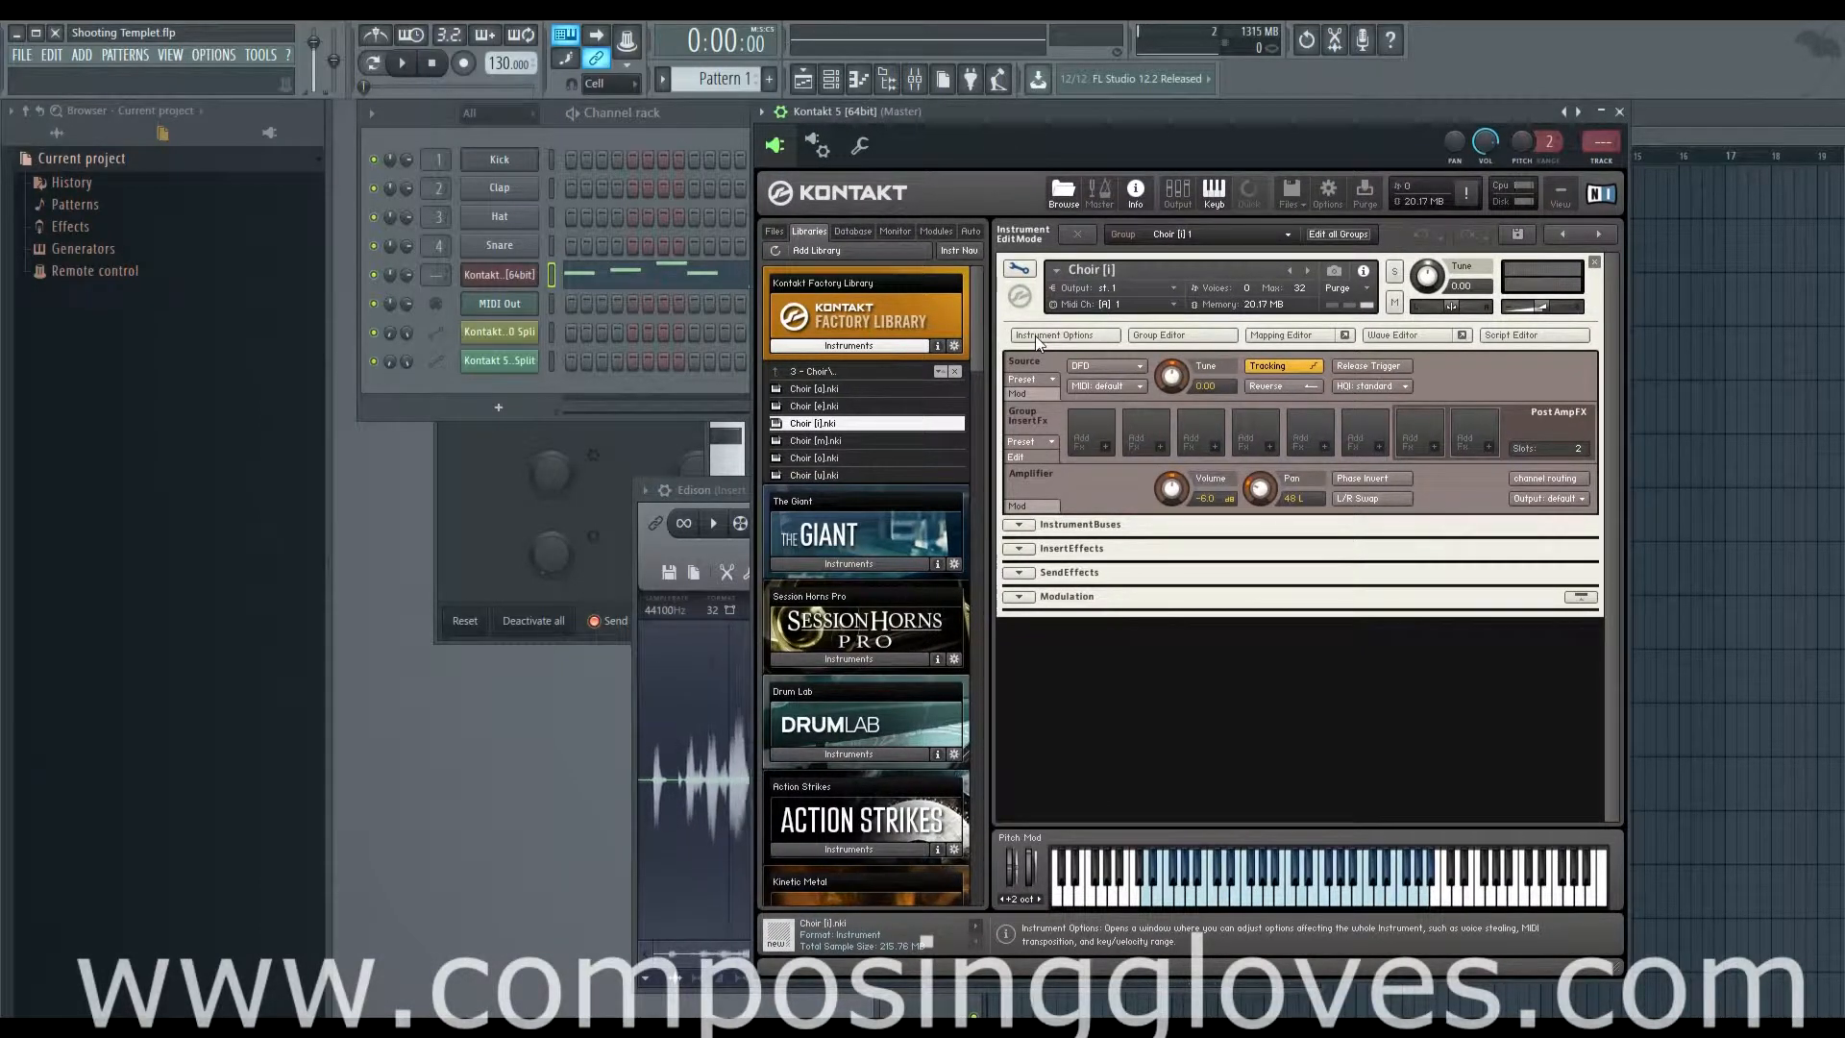
left_click(1019, 269)
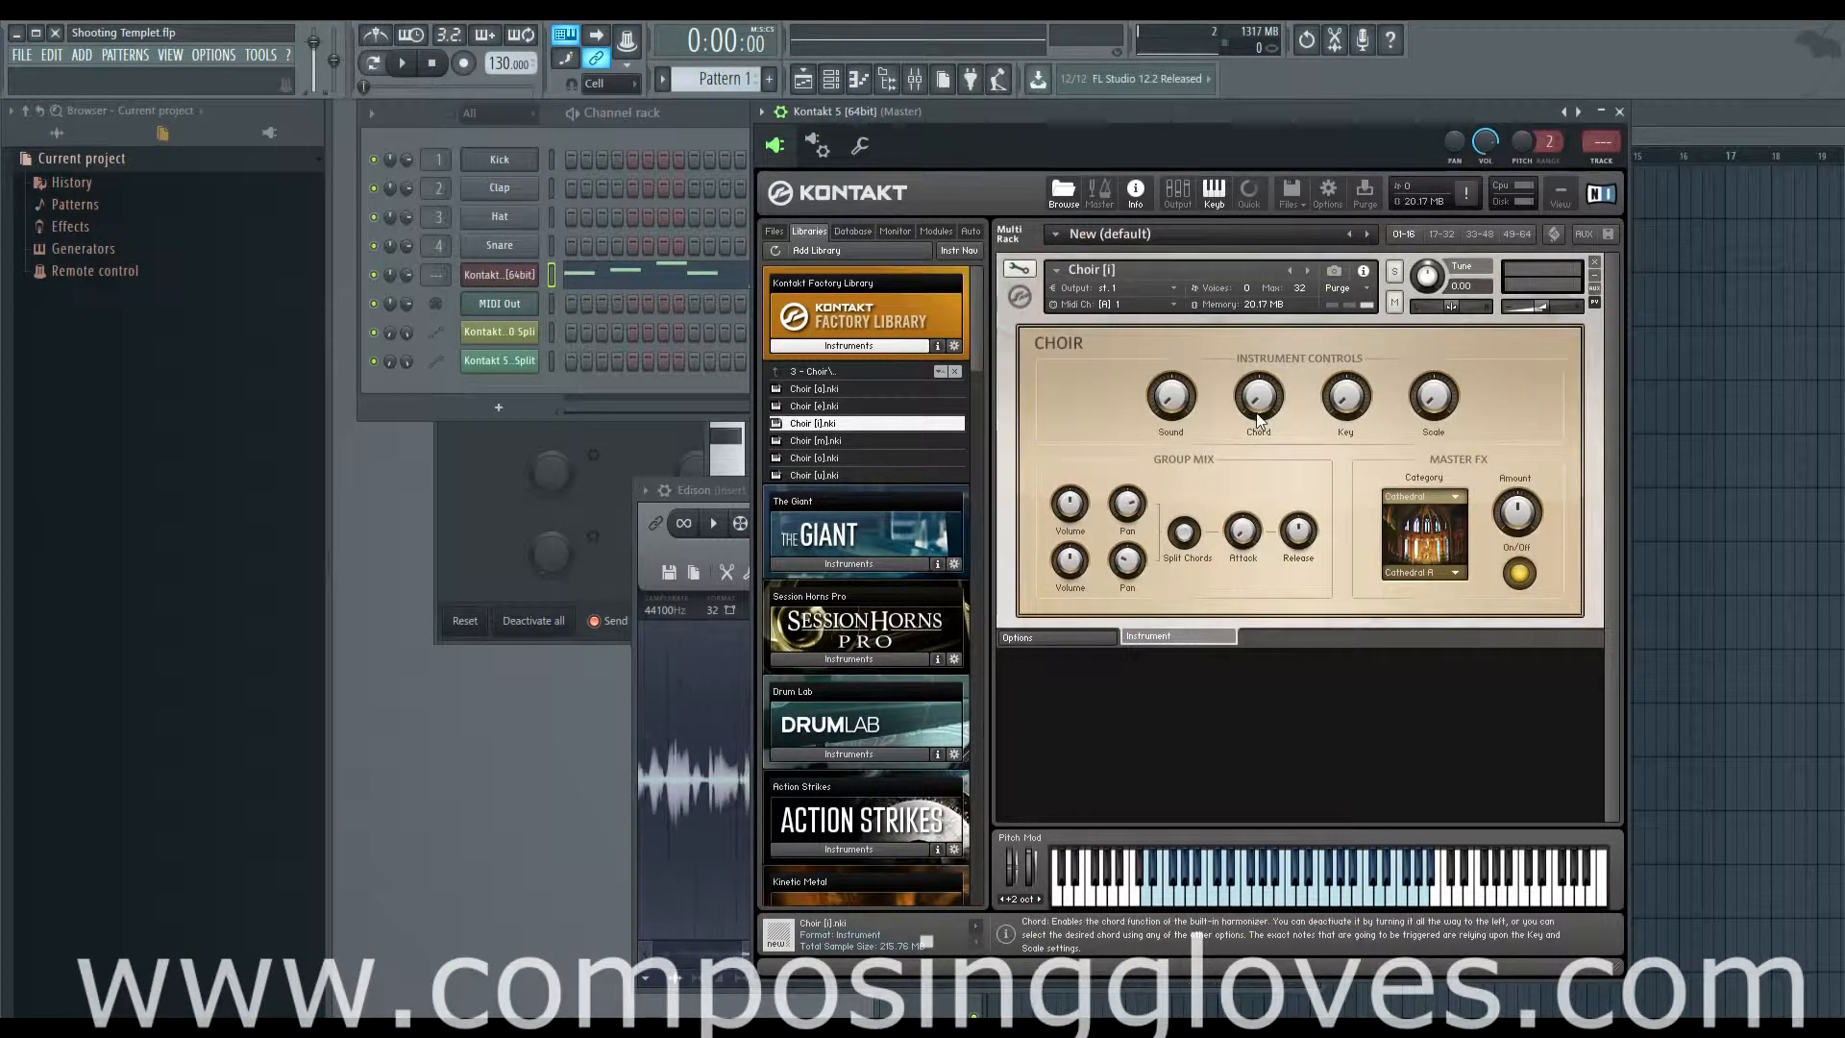
left_click(1018, 270)
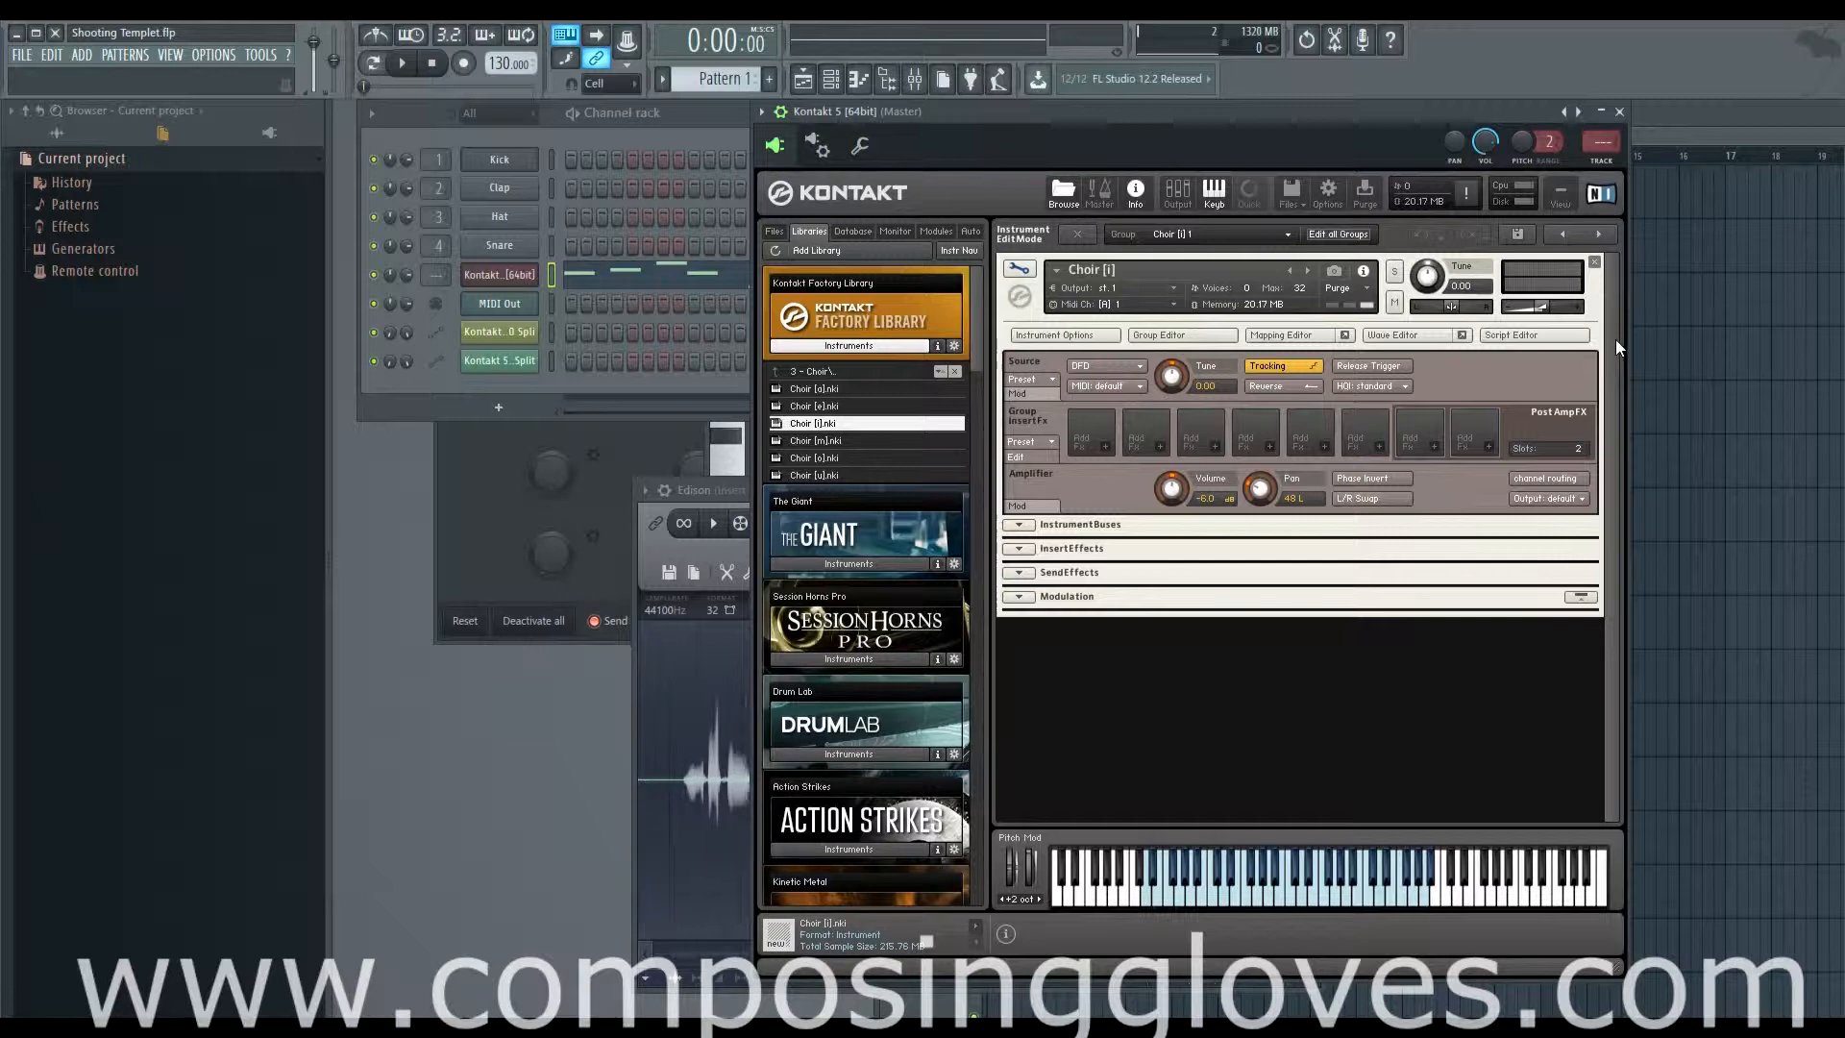
- Expand and collapse the Instrument Buses and Insert Effects sections to view their contents
left_click(1019, 525)
left_click(1021, 526)
left_click(1018, 551)
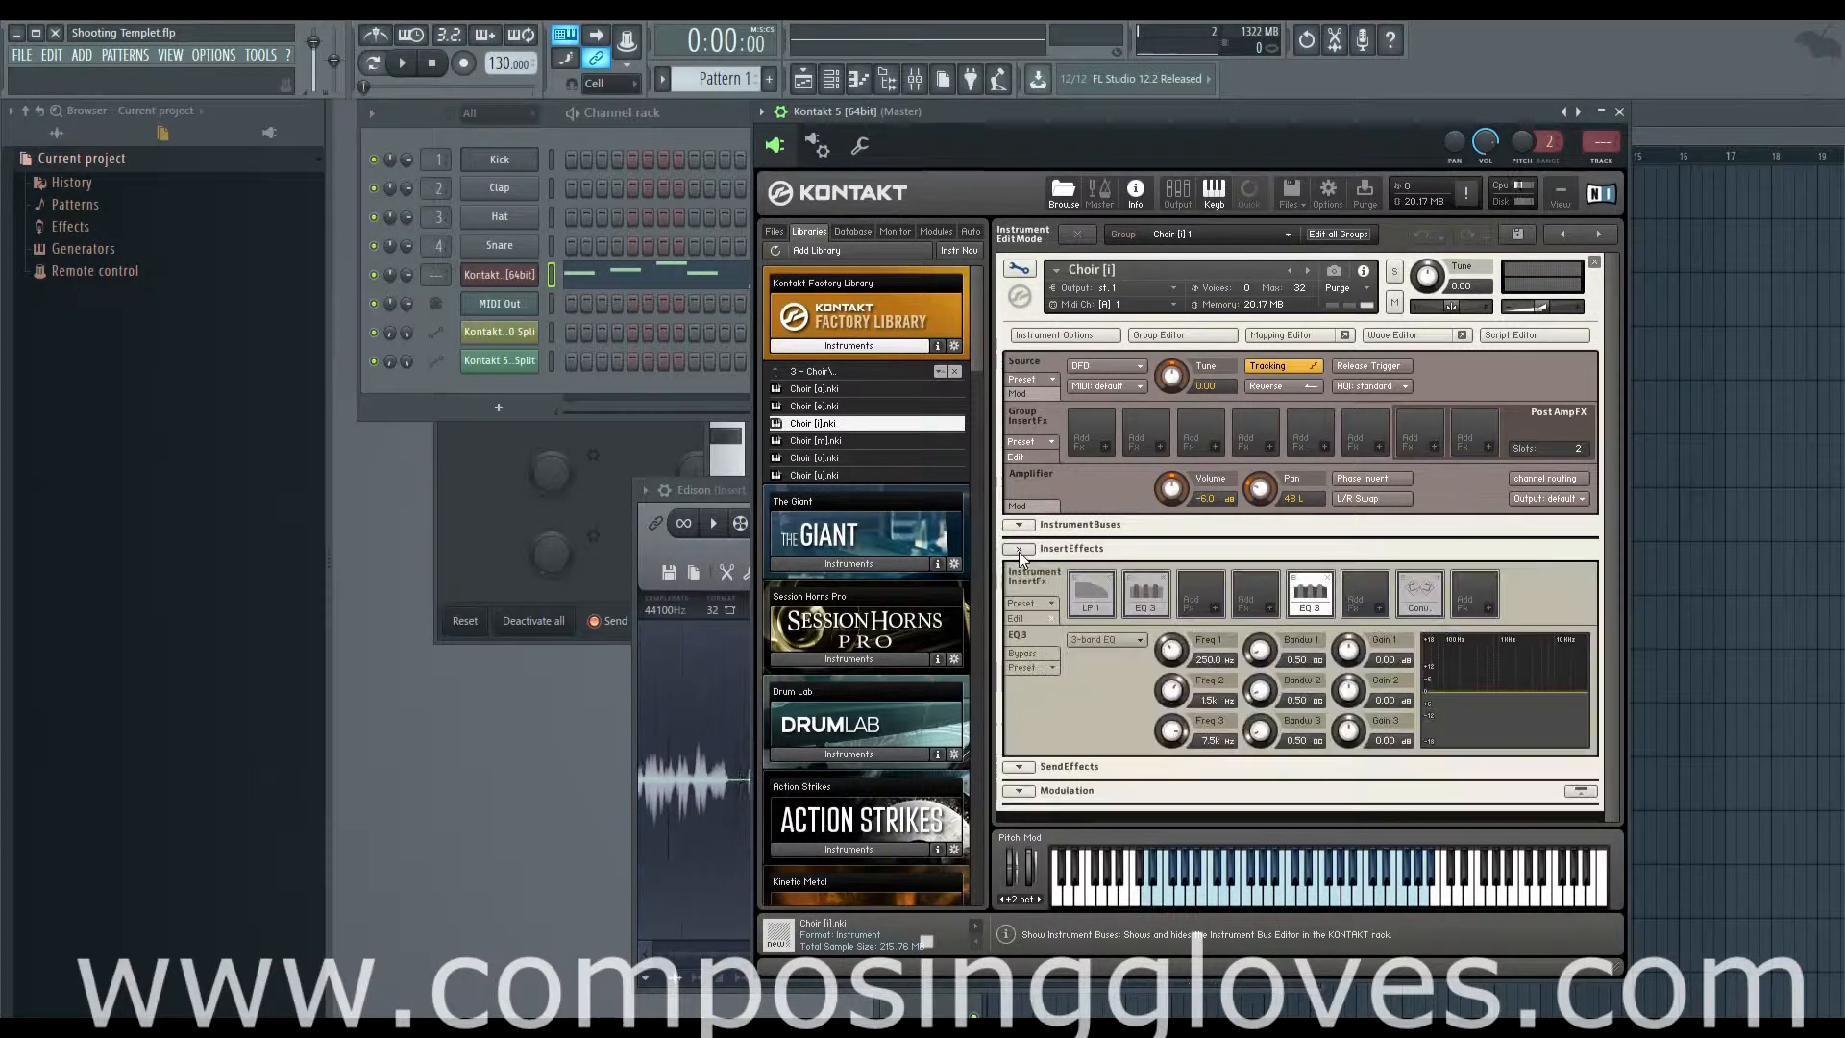
left_click(1018, 552)
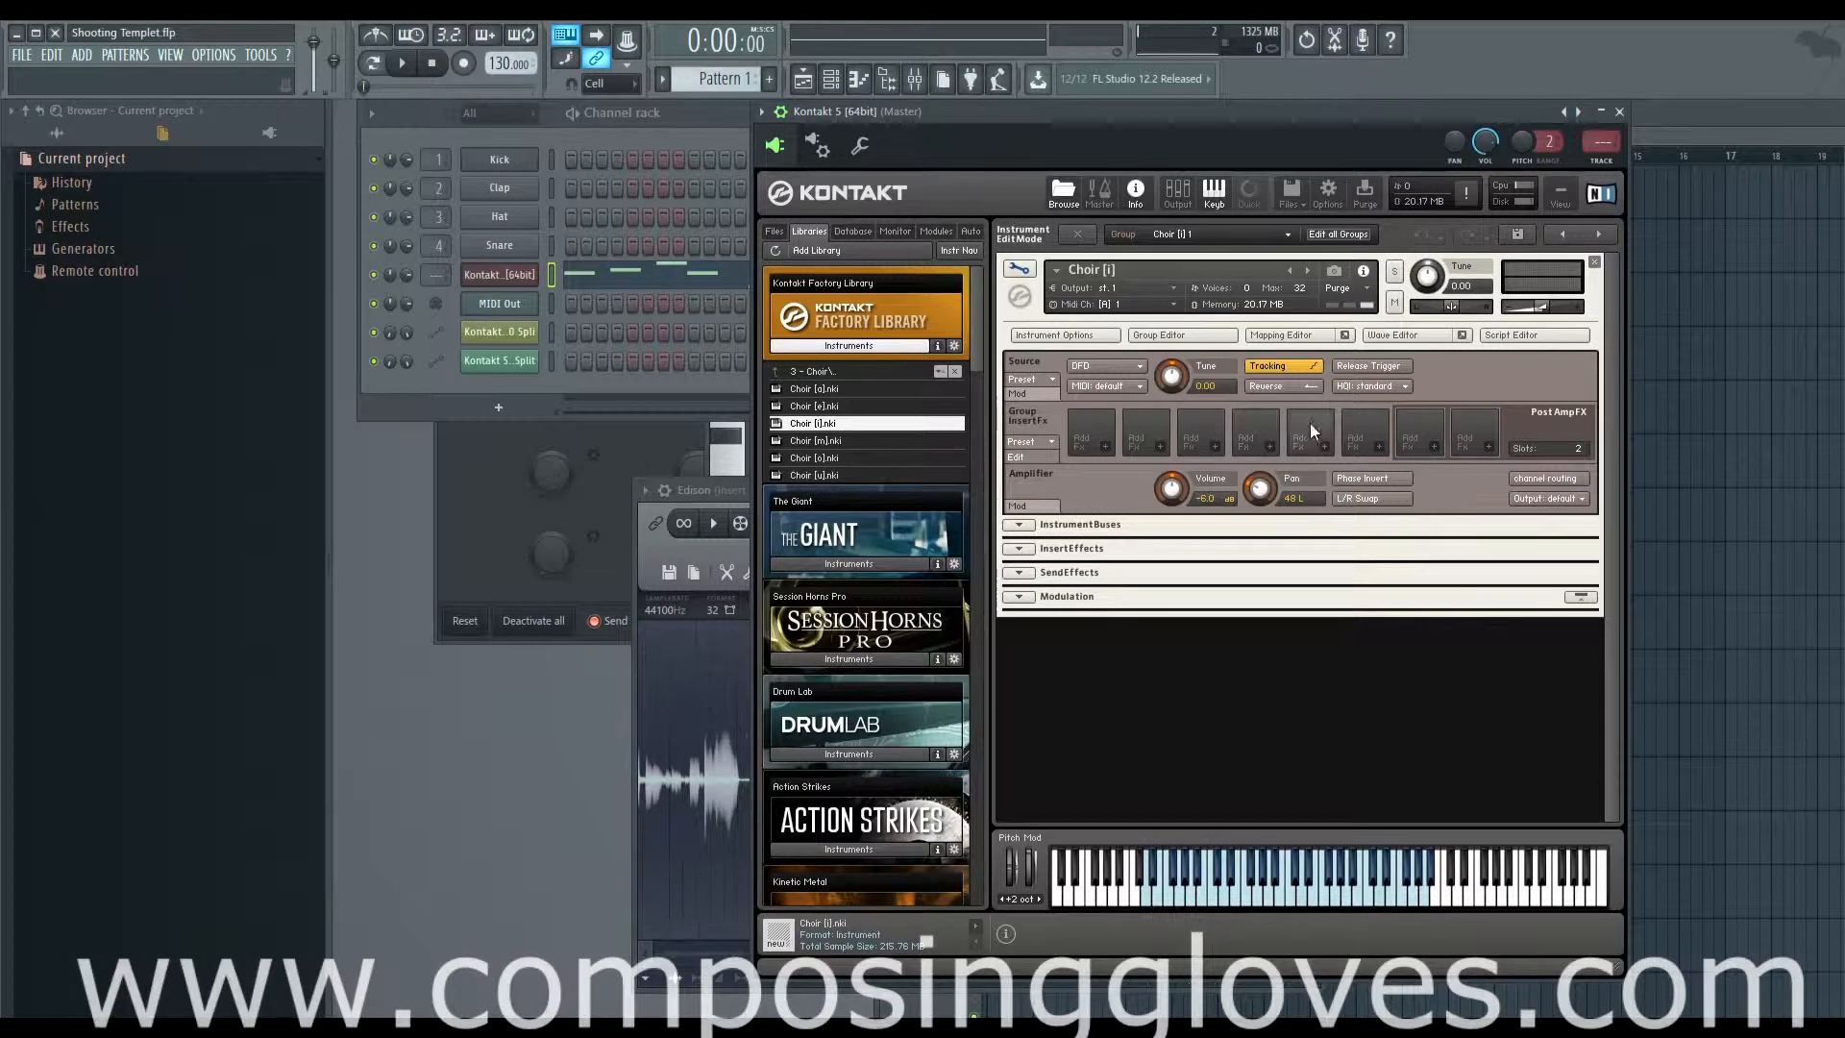
- Open the Mapping Editor and select the Bass Eb1 and Ab1 zones to inspect their root keys
left_click(1306, 340)
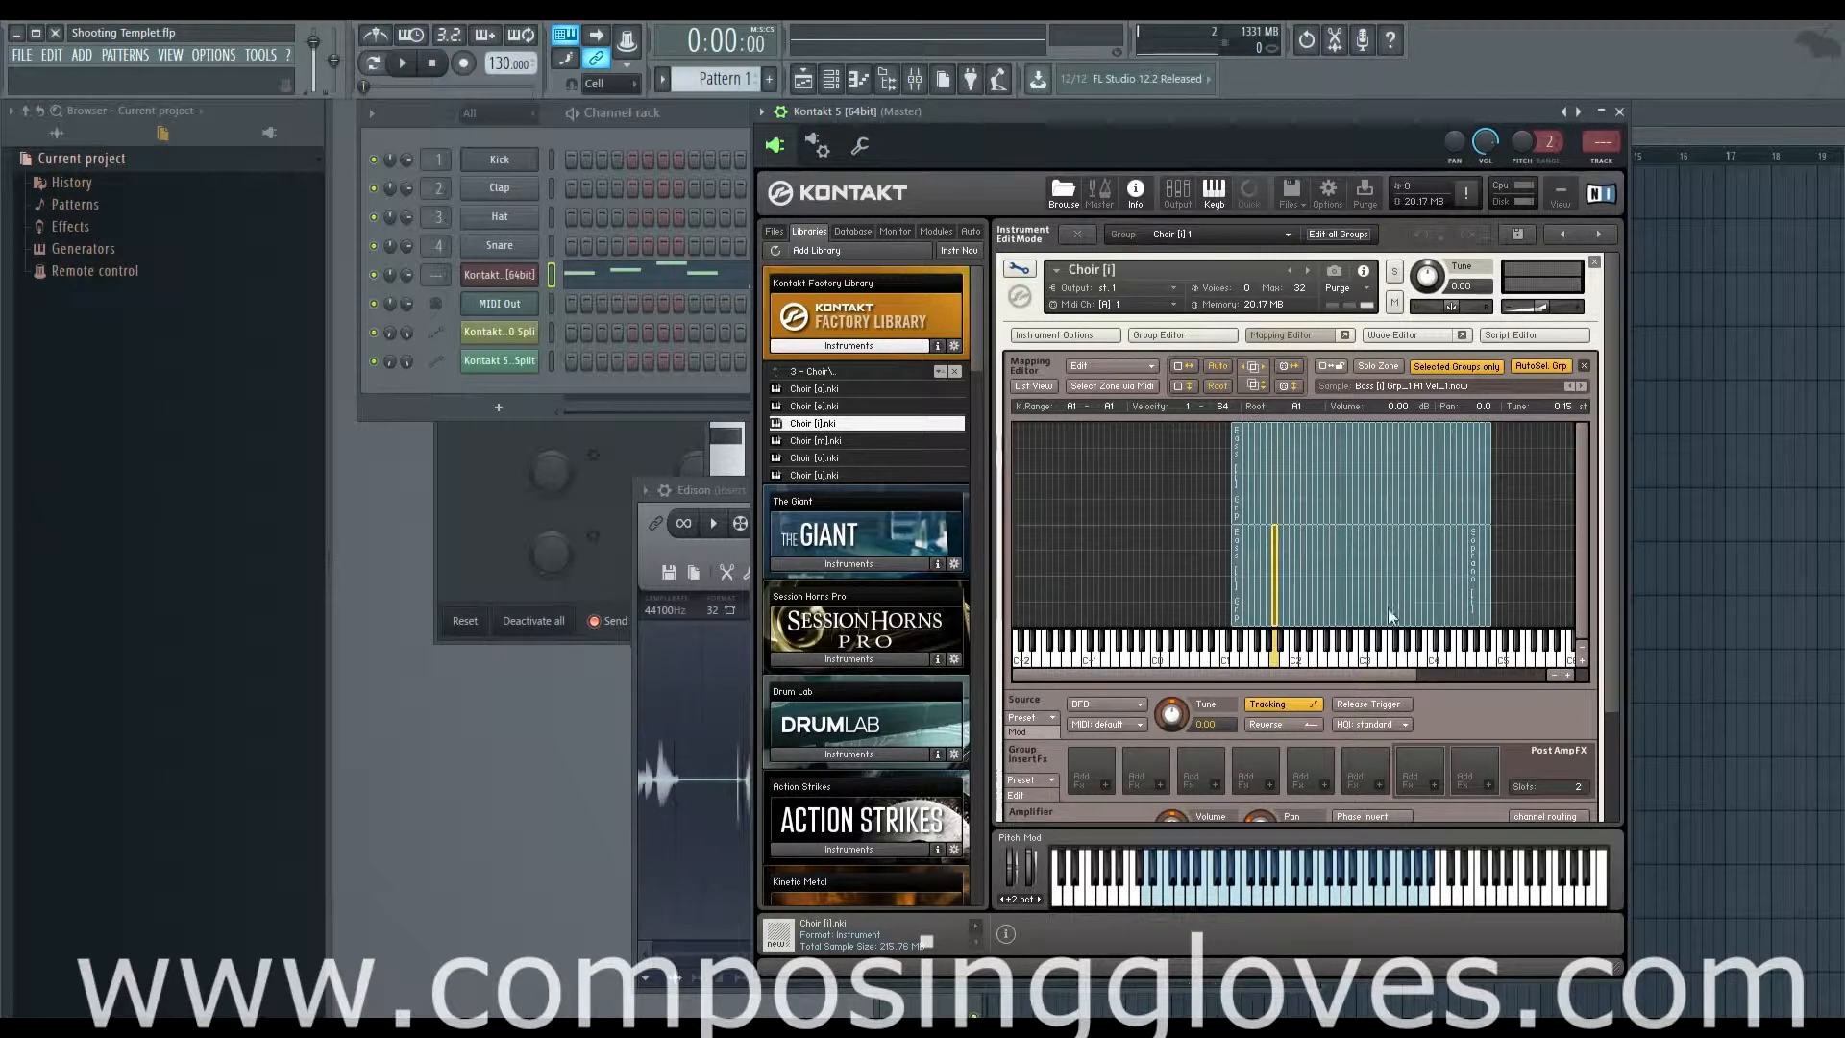
left_click(1238, 607)
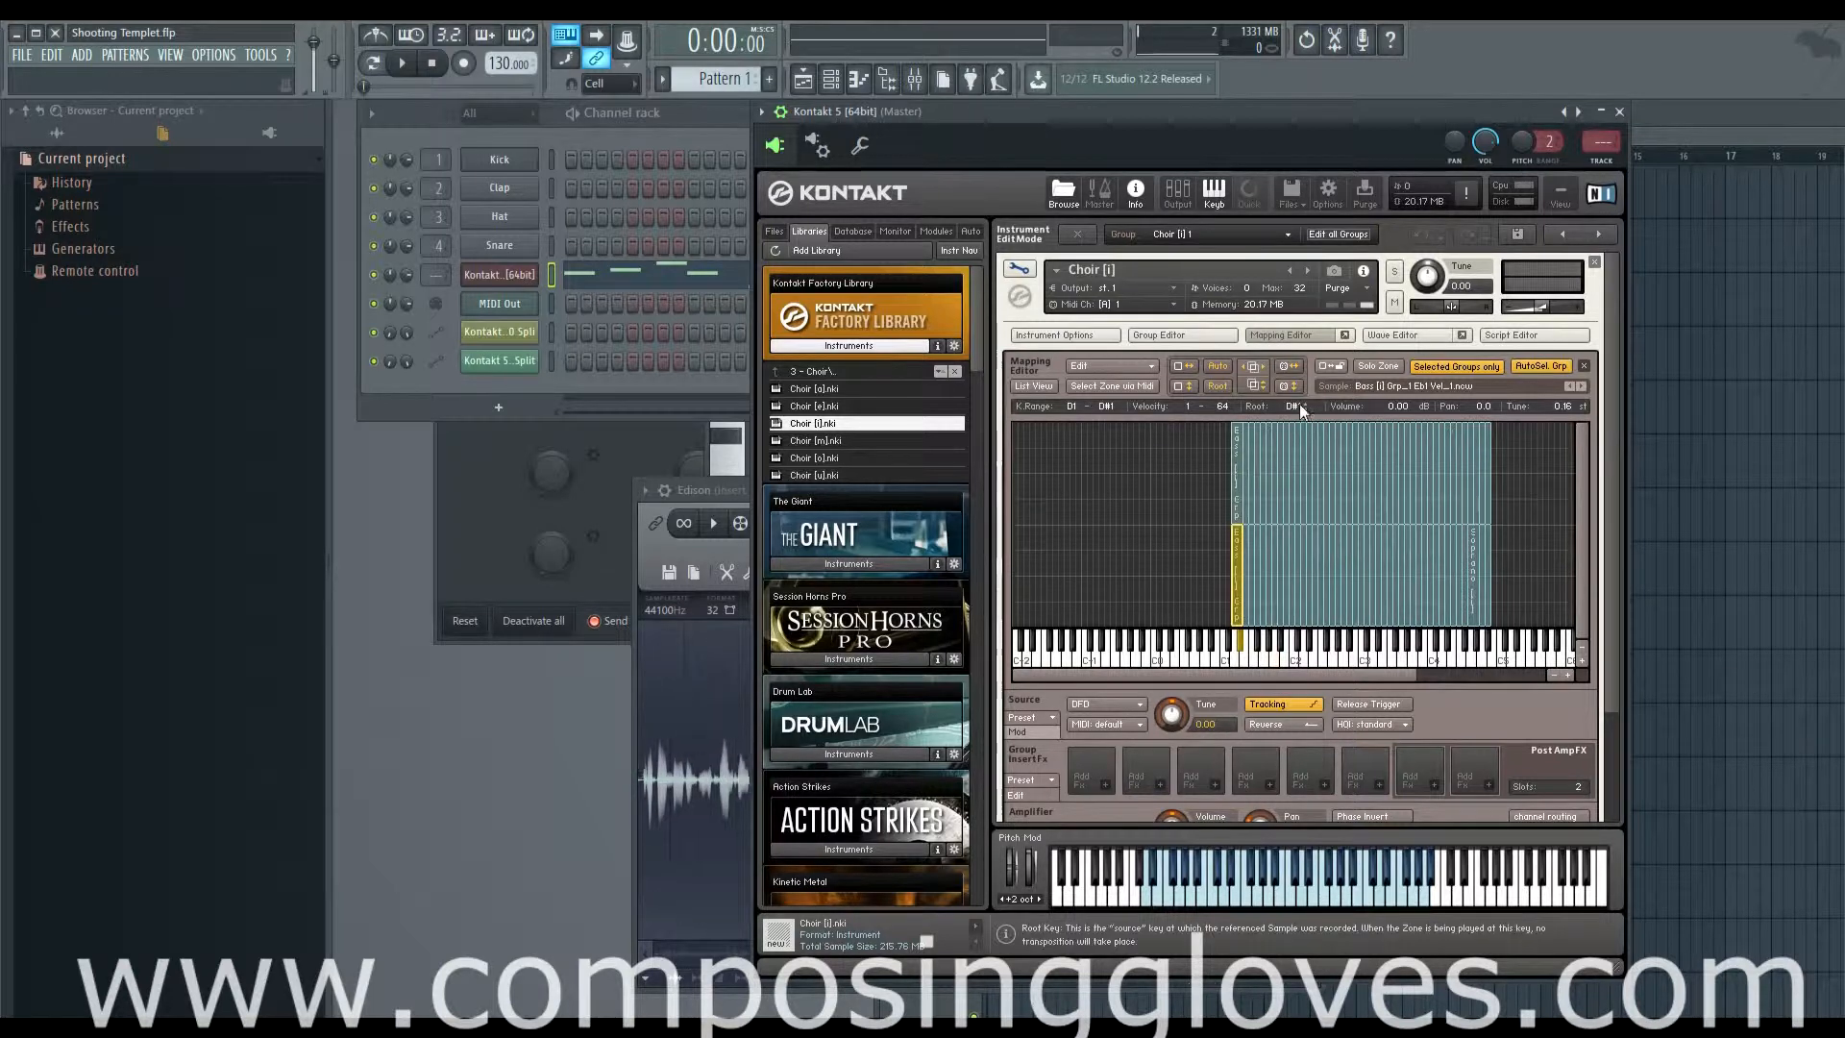
left_click(1269, 615)
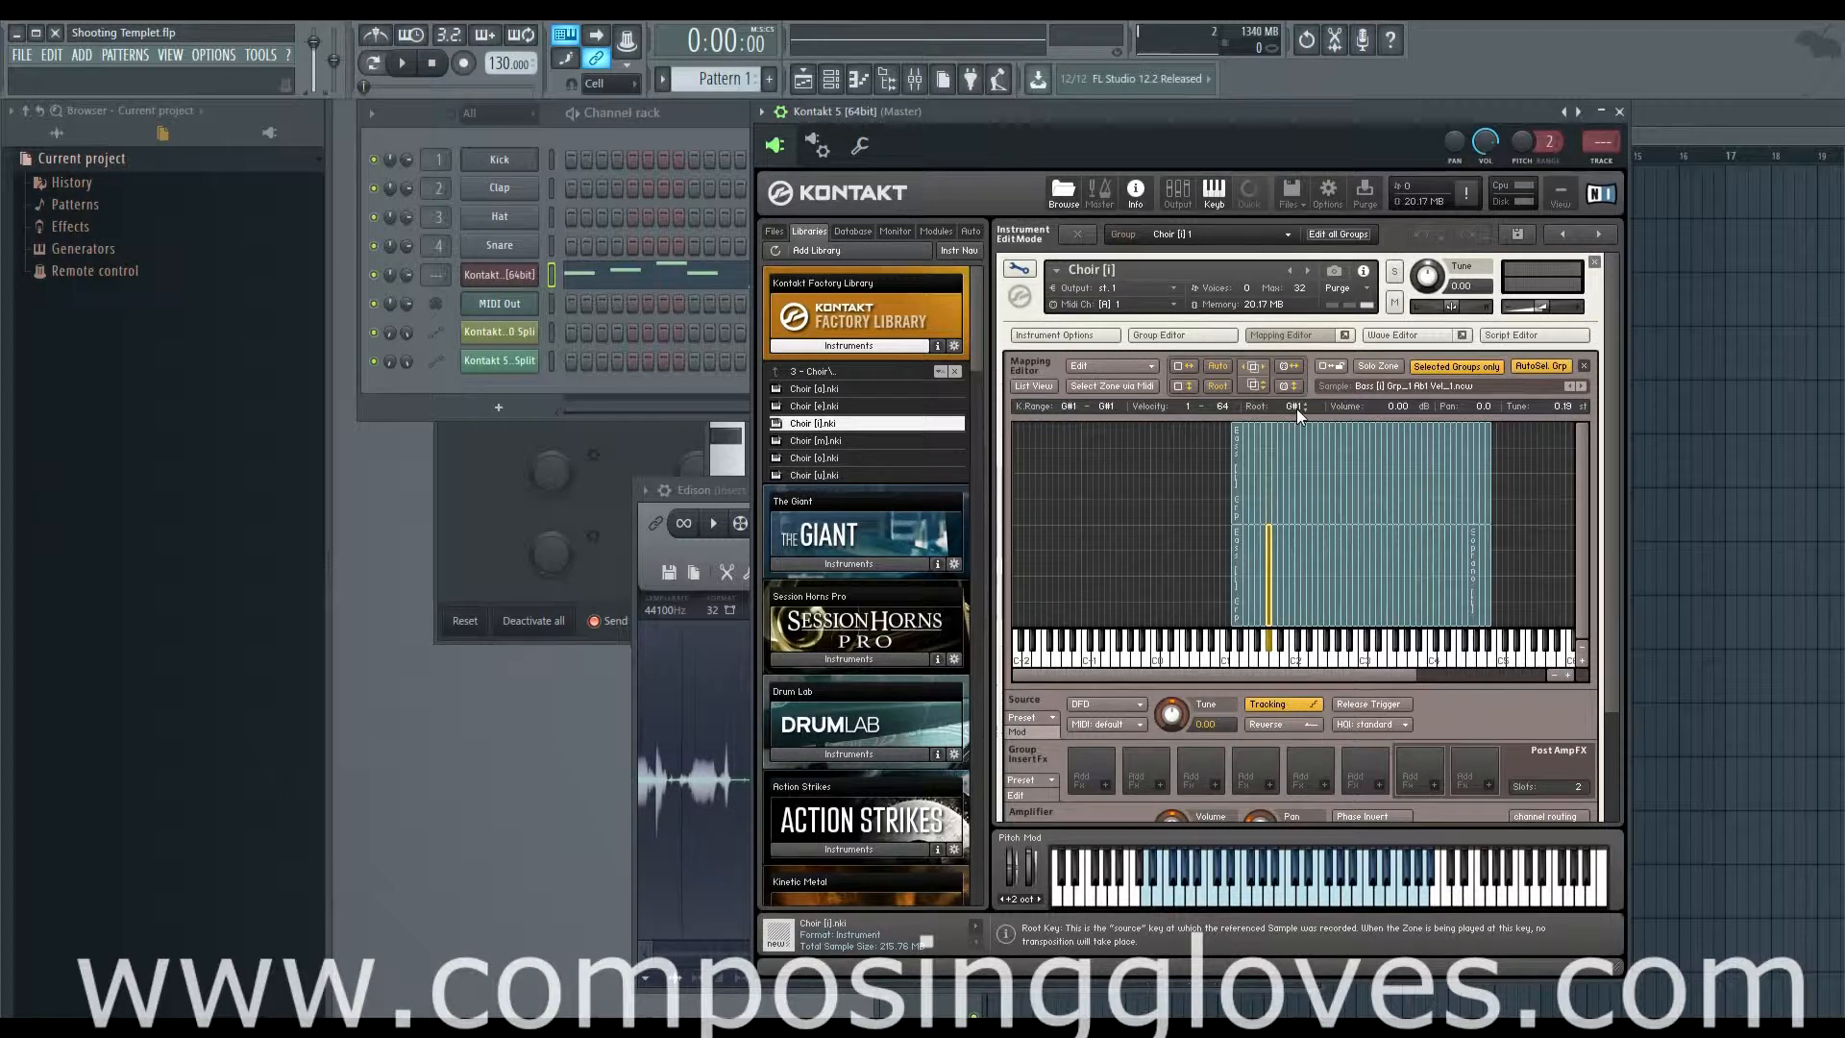
- Inspect individual lower-velocity zones across the Choir key range, finishing with the Tenor Ab2 zone selected
left_click(1393, 590)
left_click(1365, 590)
left_click(1329, 586)
left_click(1296, 586)
left_click(1269, 585)
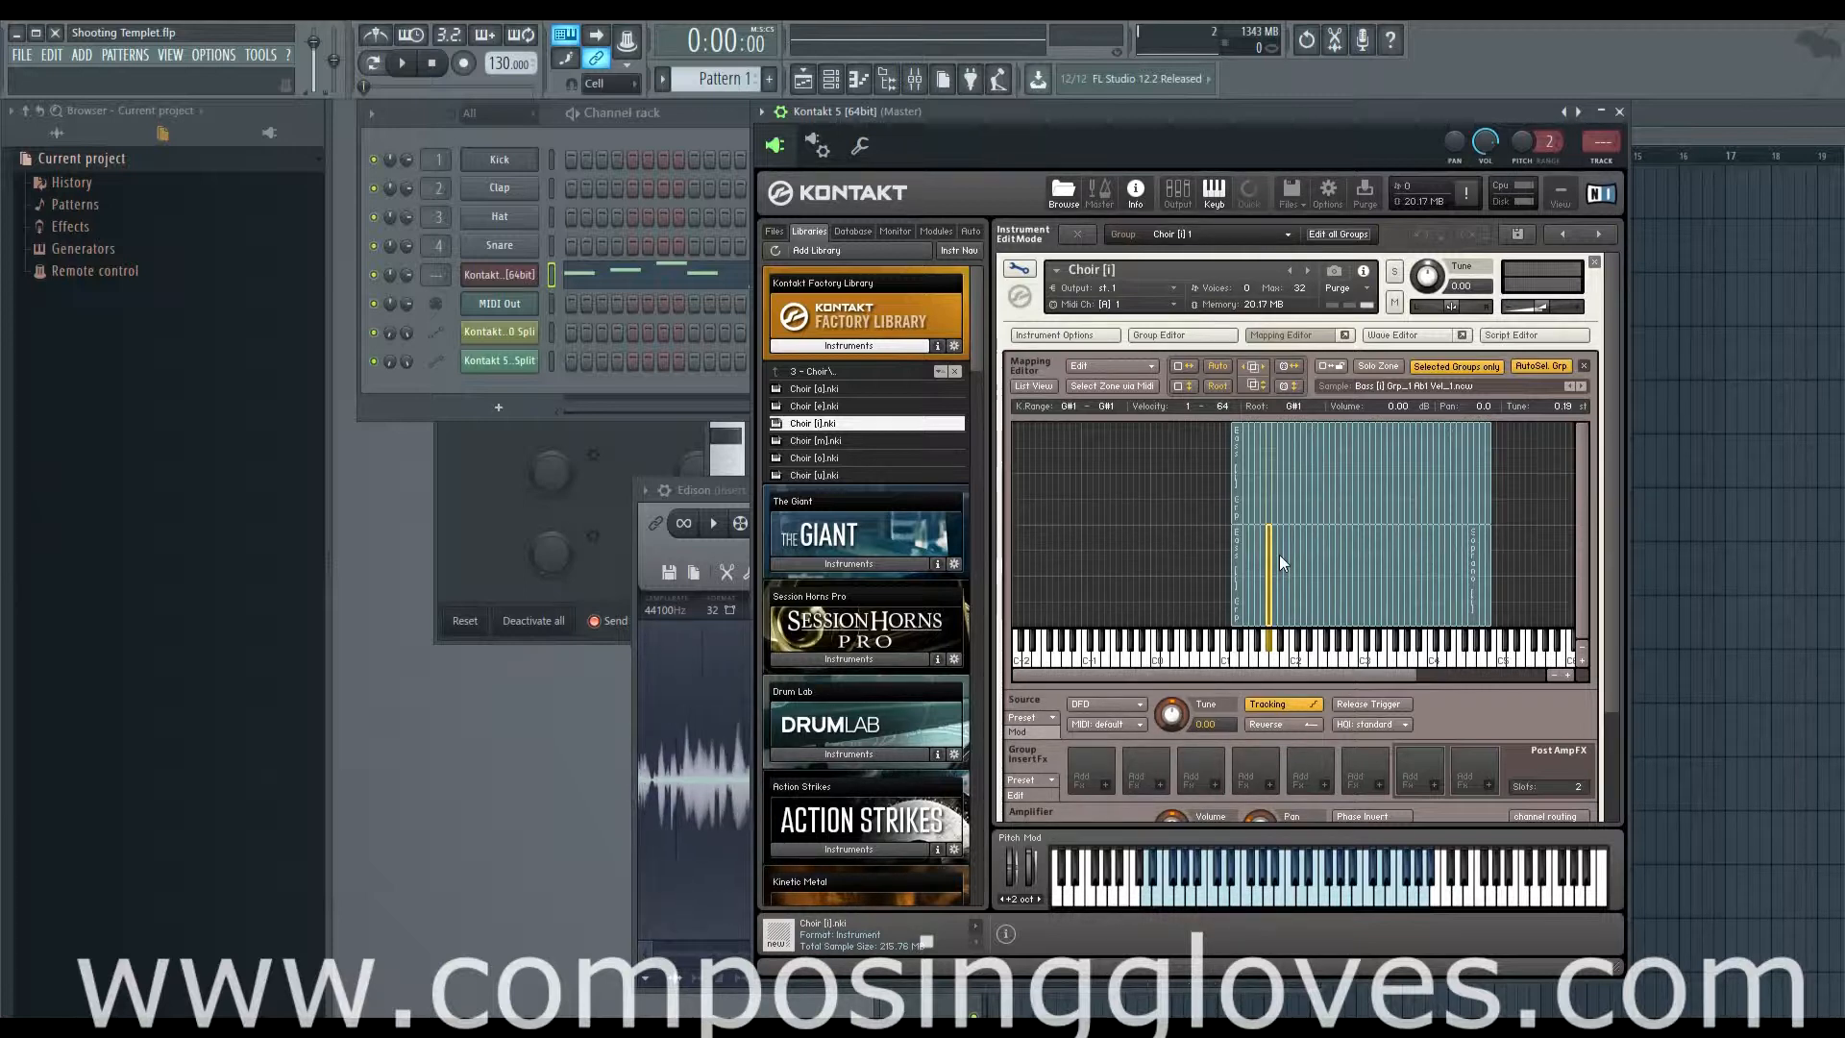
left_click(1294, 552)
left_click(1339, 557)
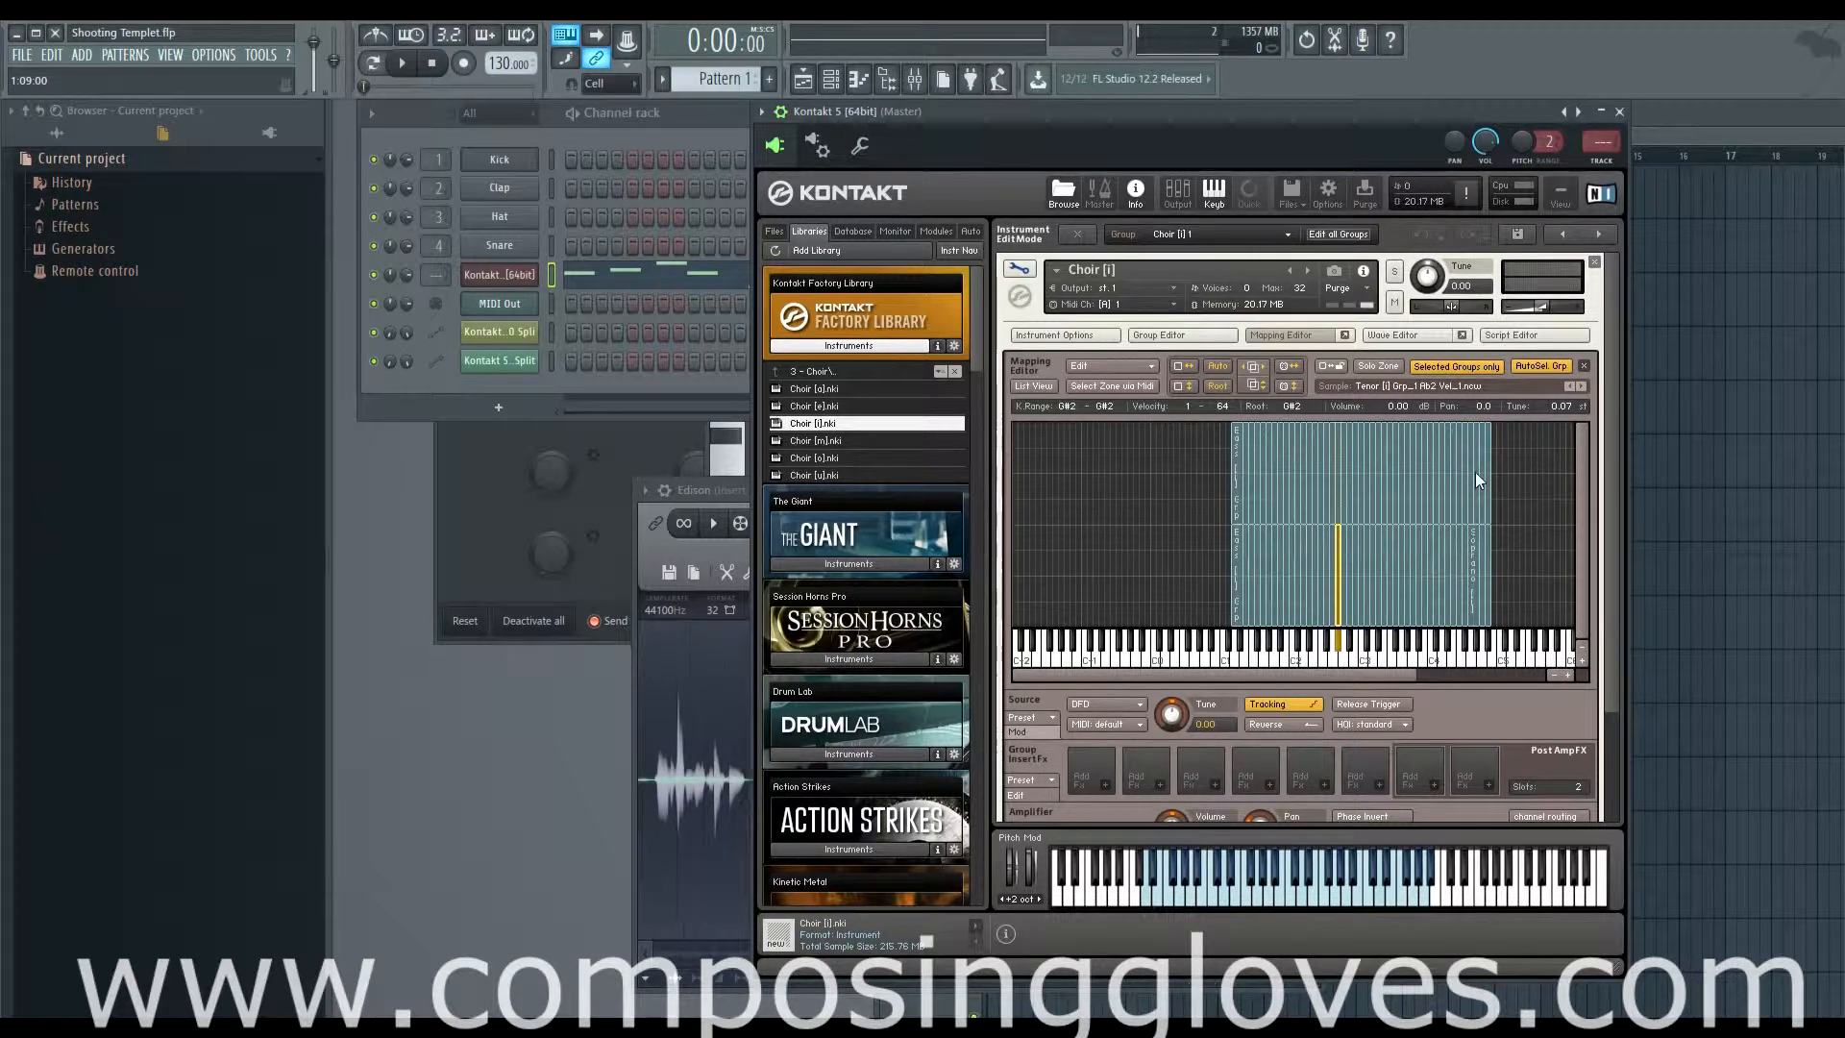
- Audition several notes on the Mapping Editor keyboard and the on-screen keyboard to hear the mapped choir samples
scroll(1506, 488, "down", 2)
scroll(1509, 480, "up", 2)
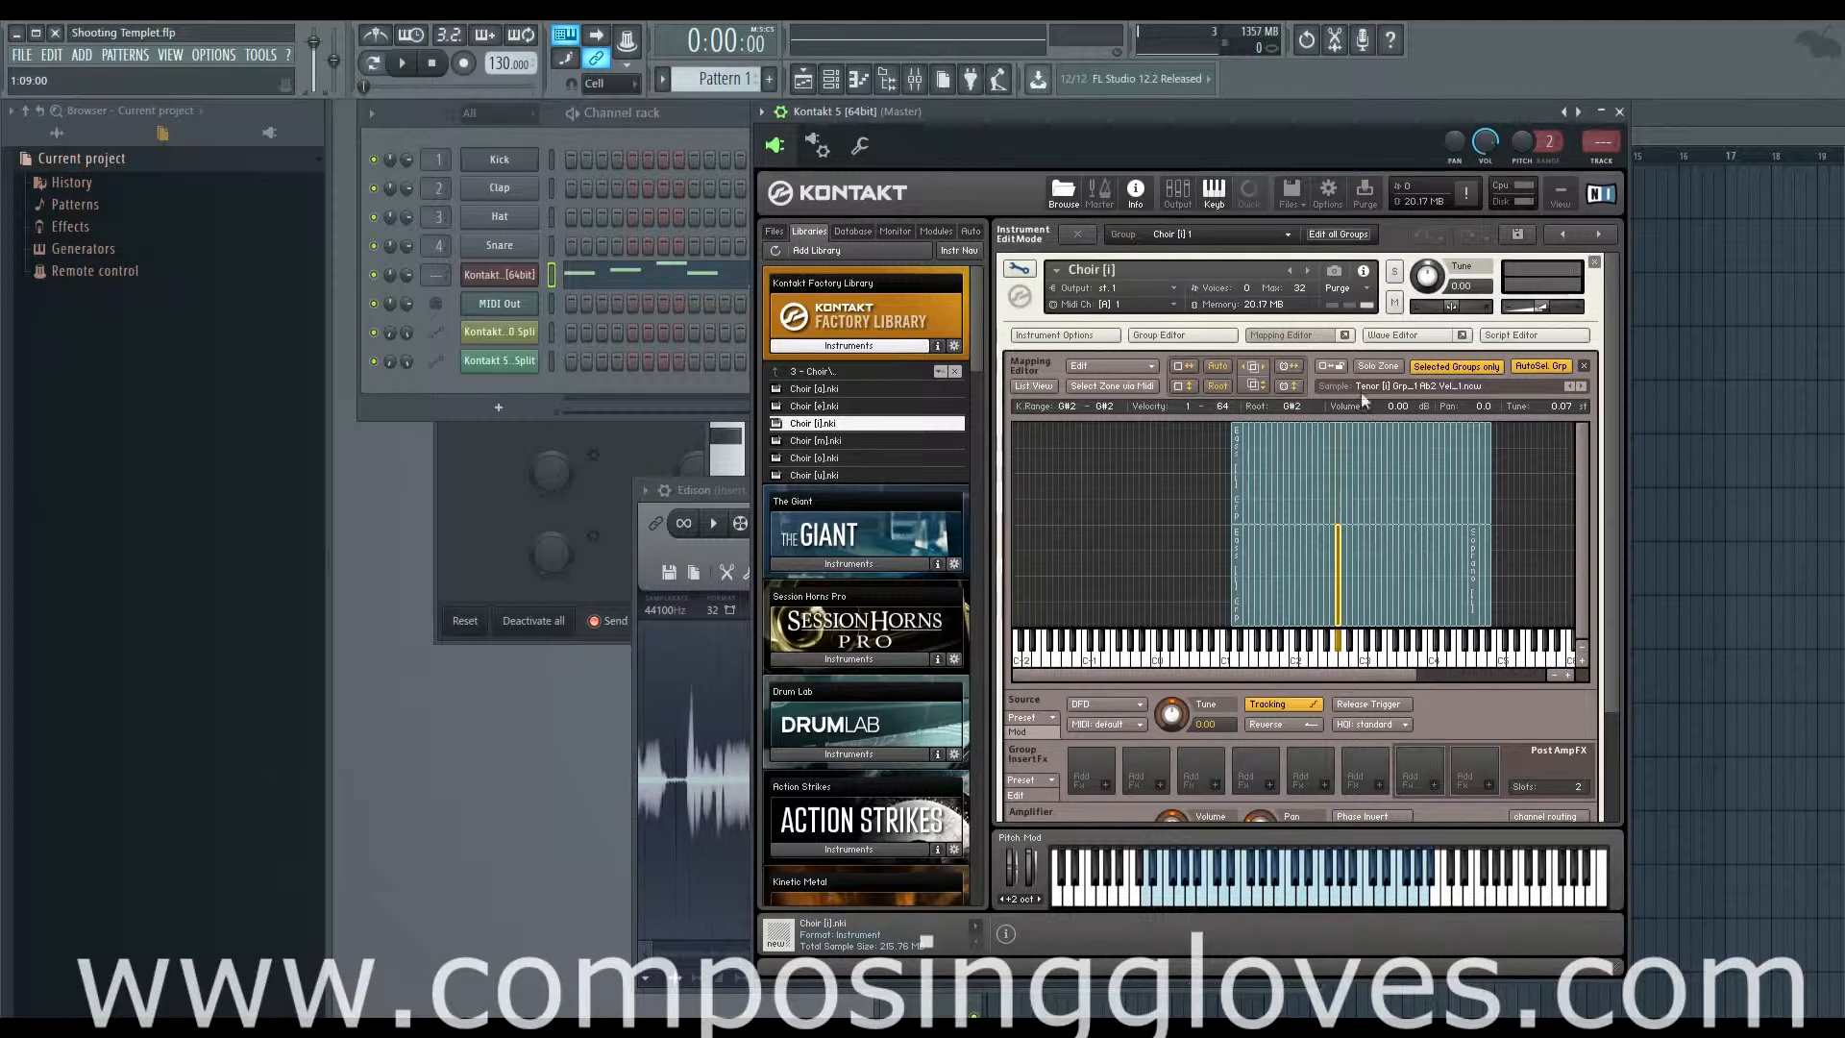
left_click(1341, 657)
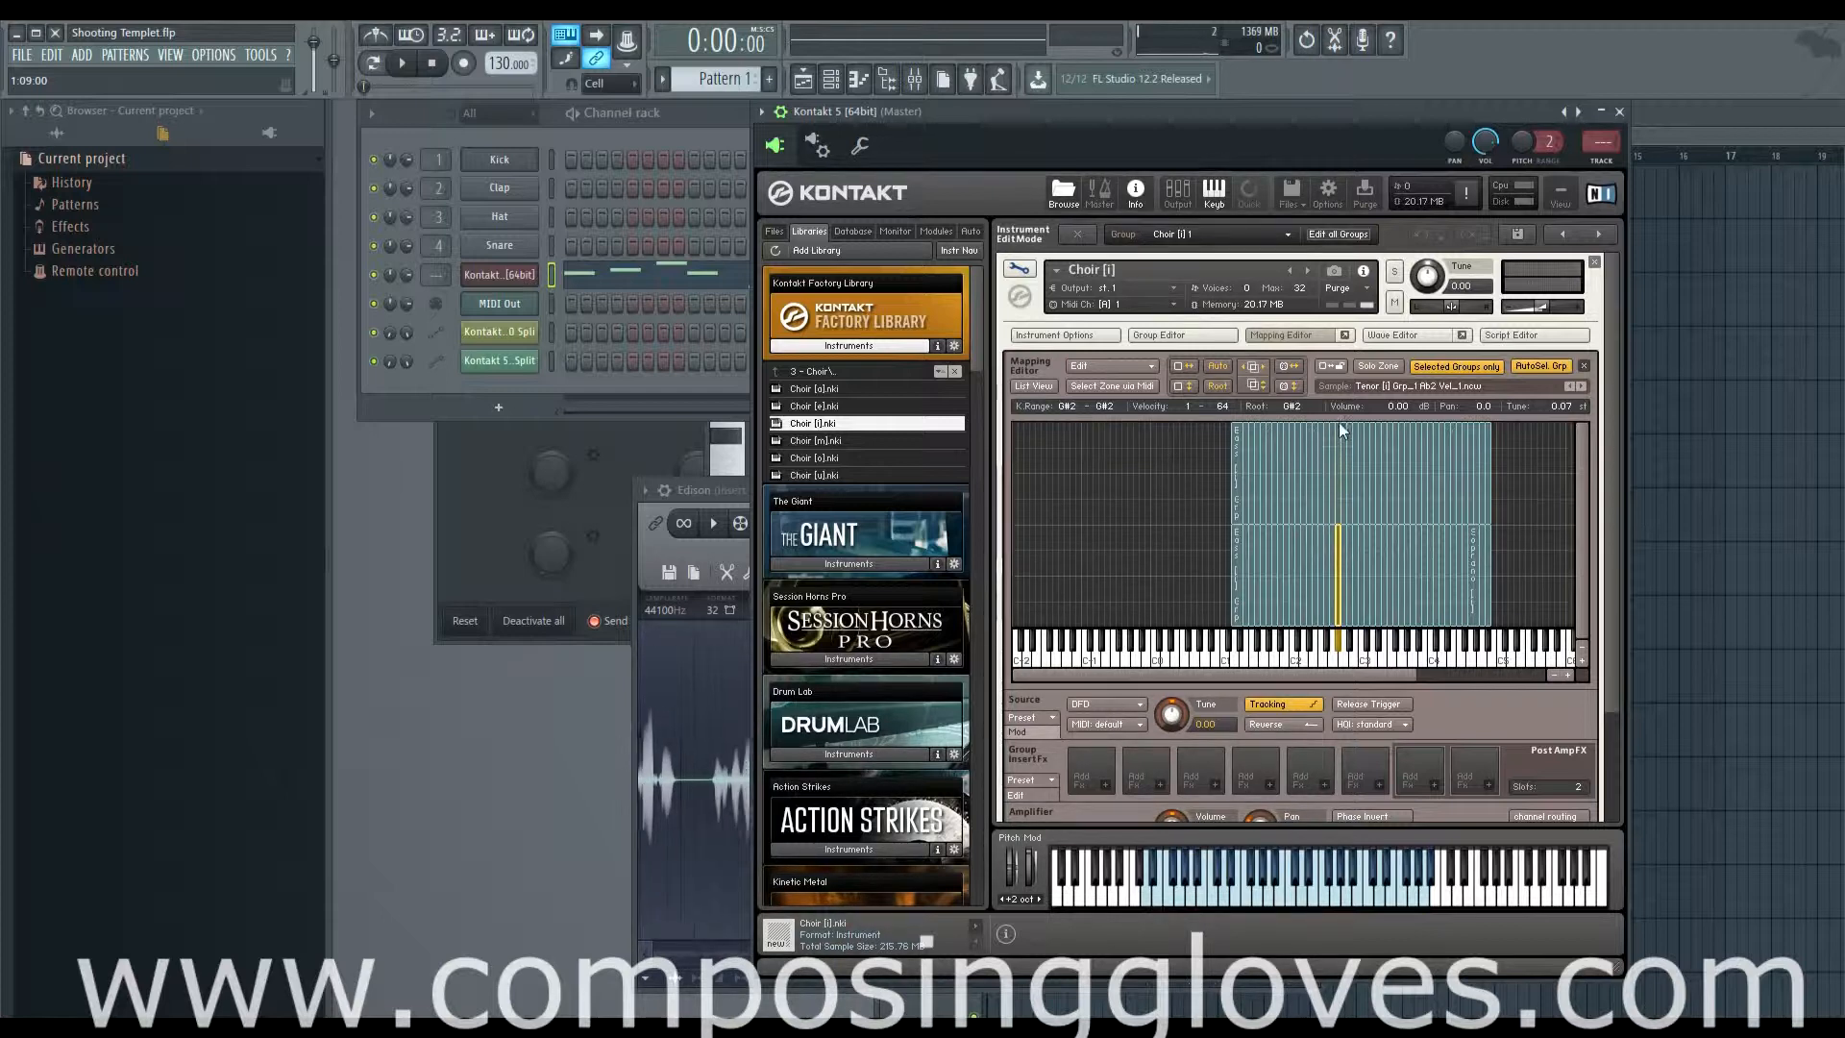
left_click(1359, 869)
left_click(1355, 884)
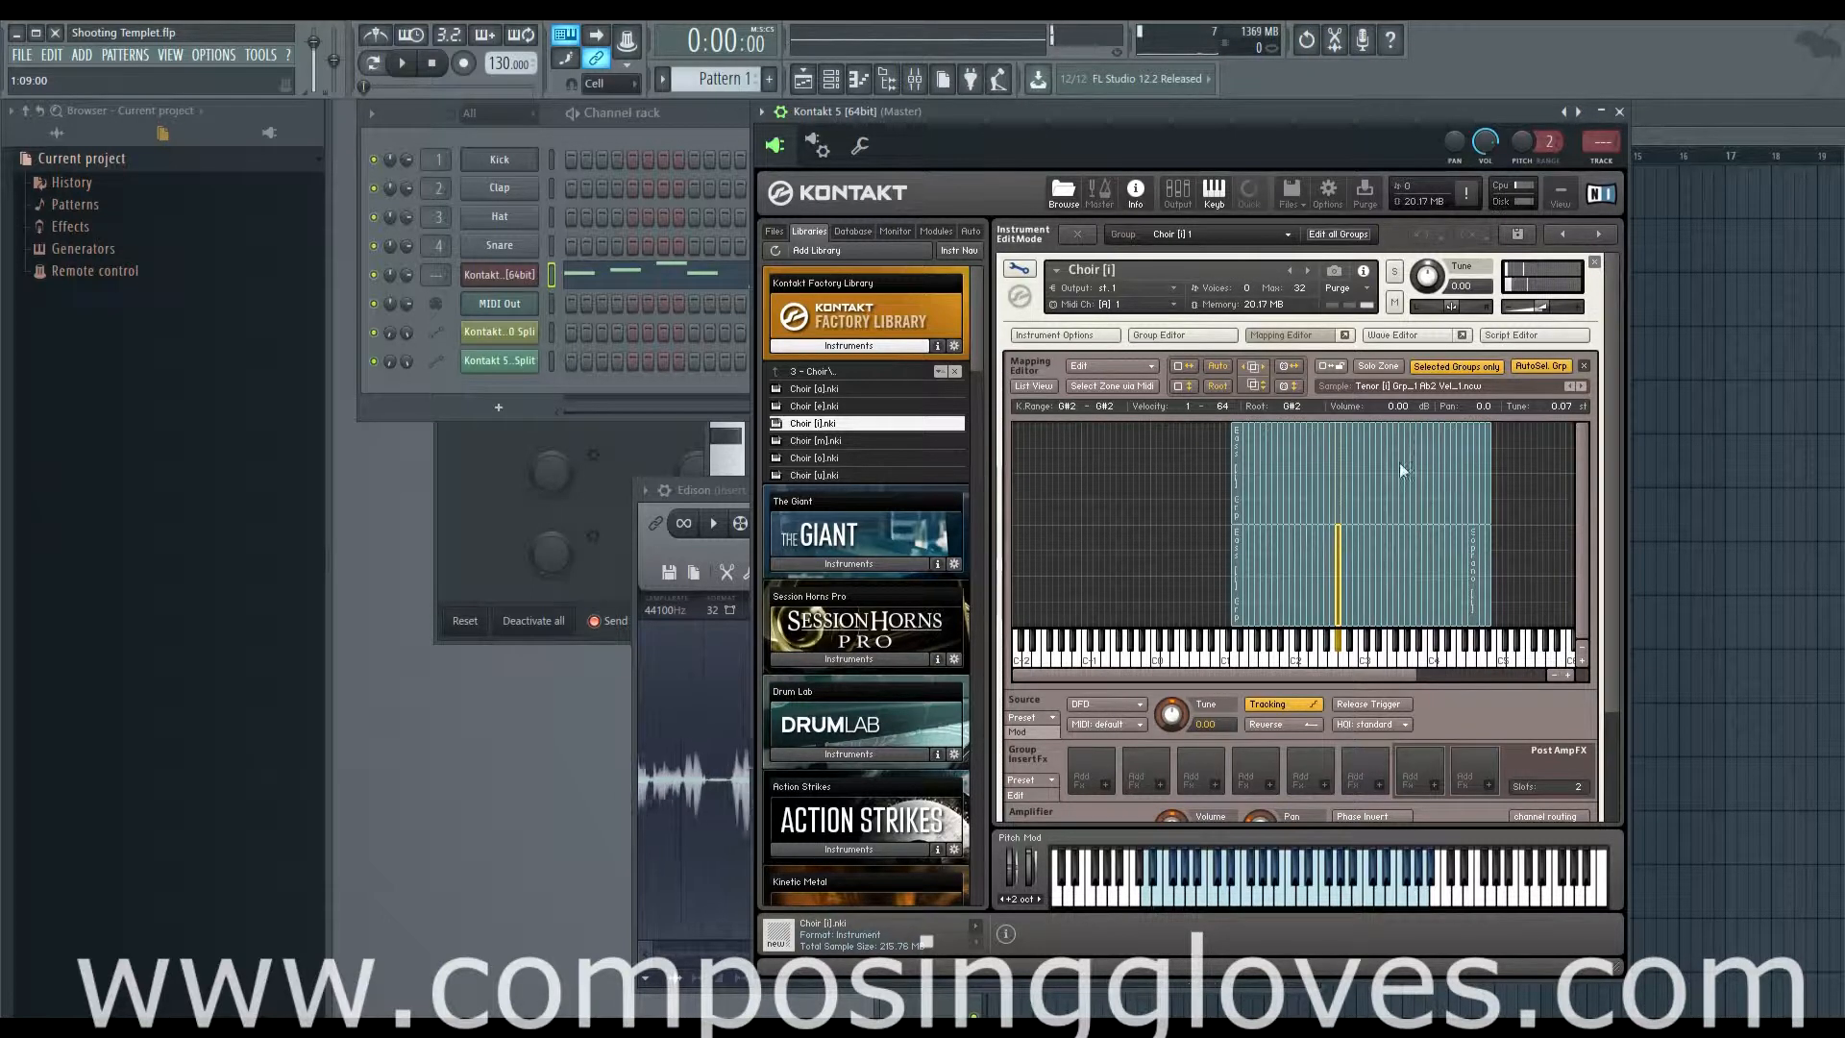
left_click(1289, 905)
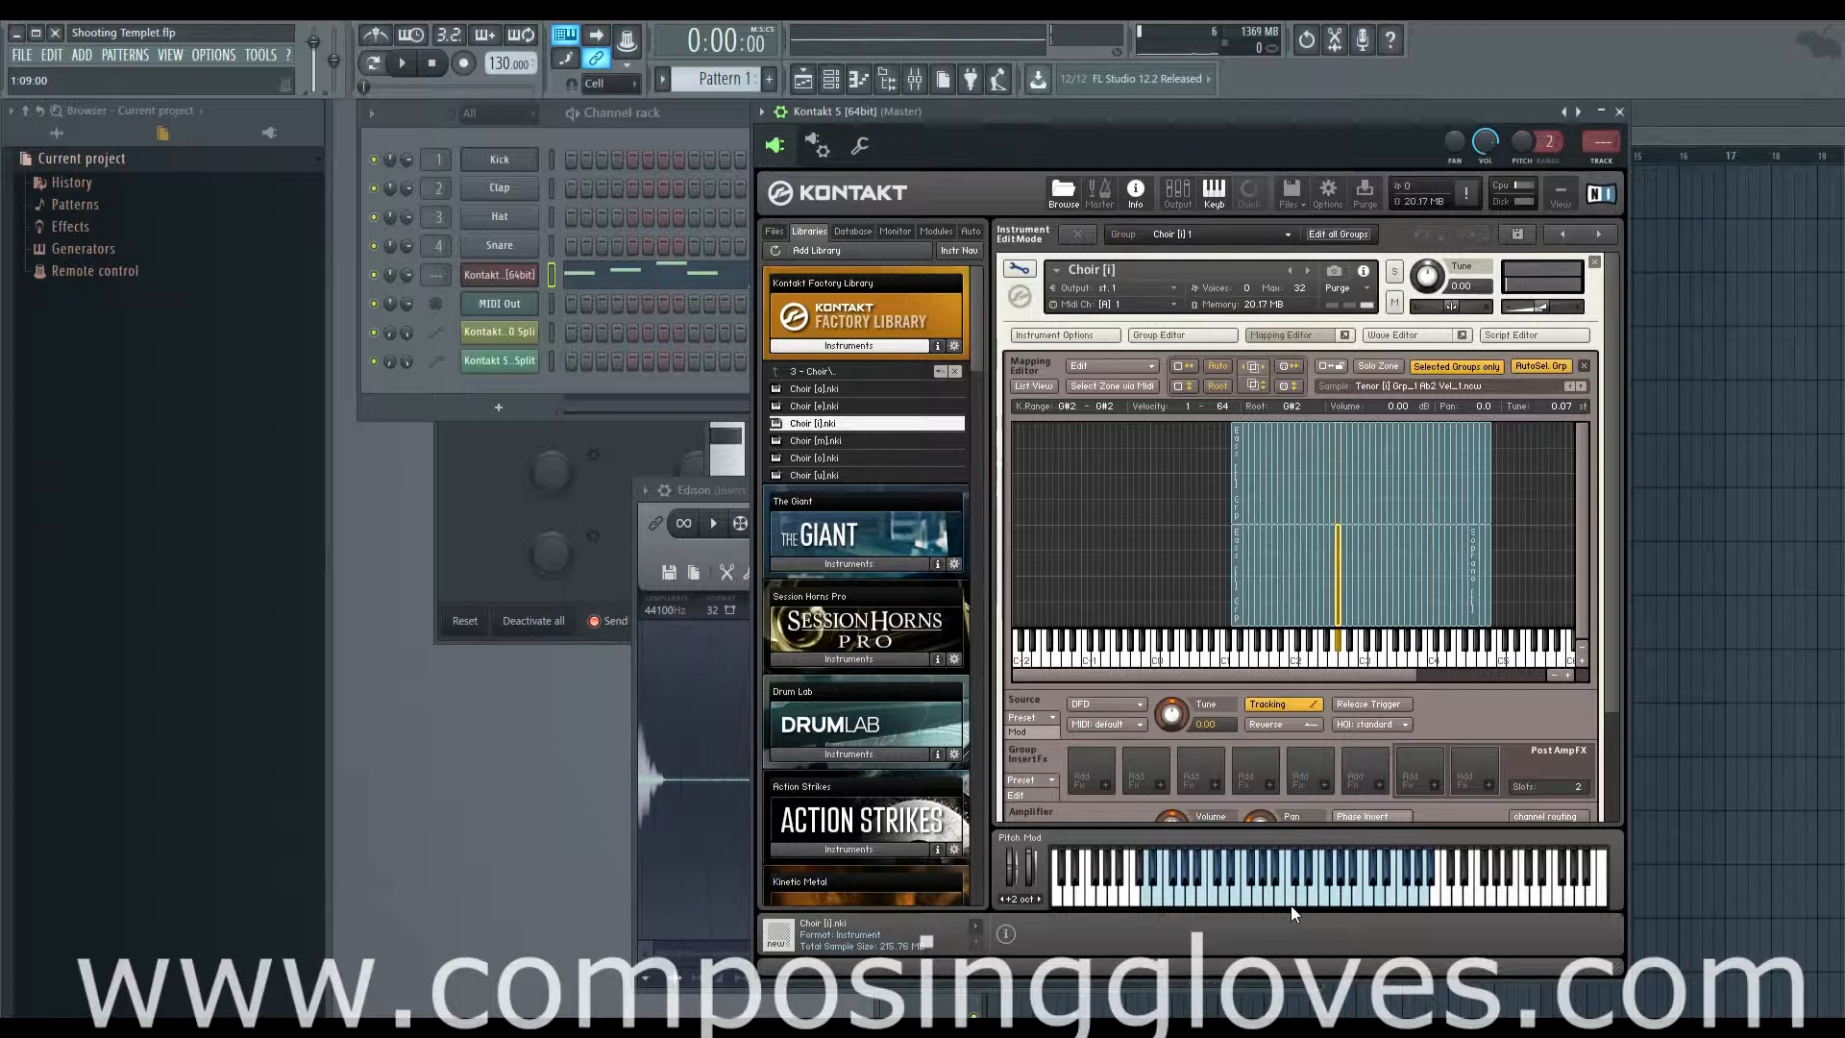
left_click(1287, 855)
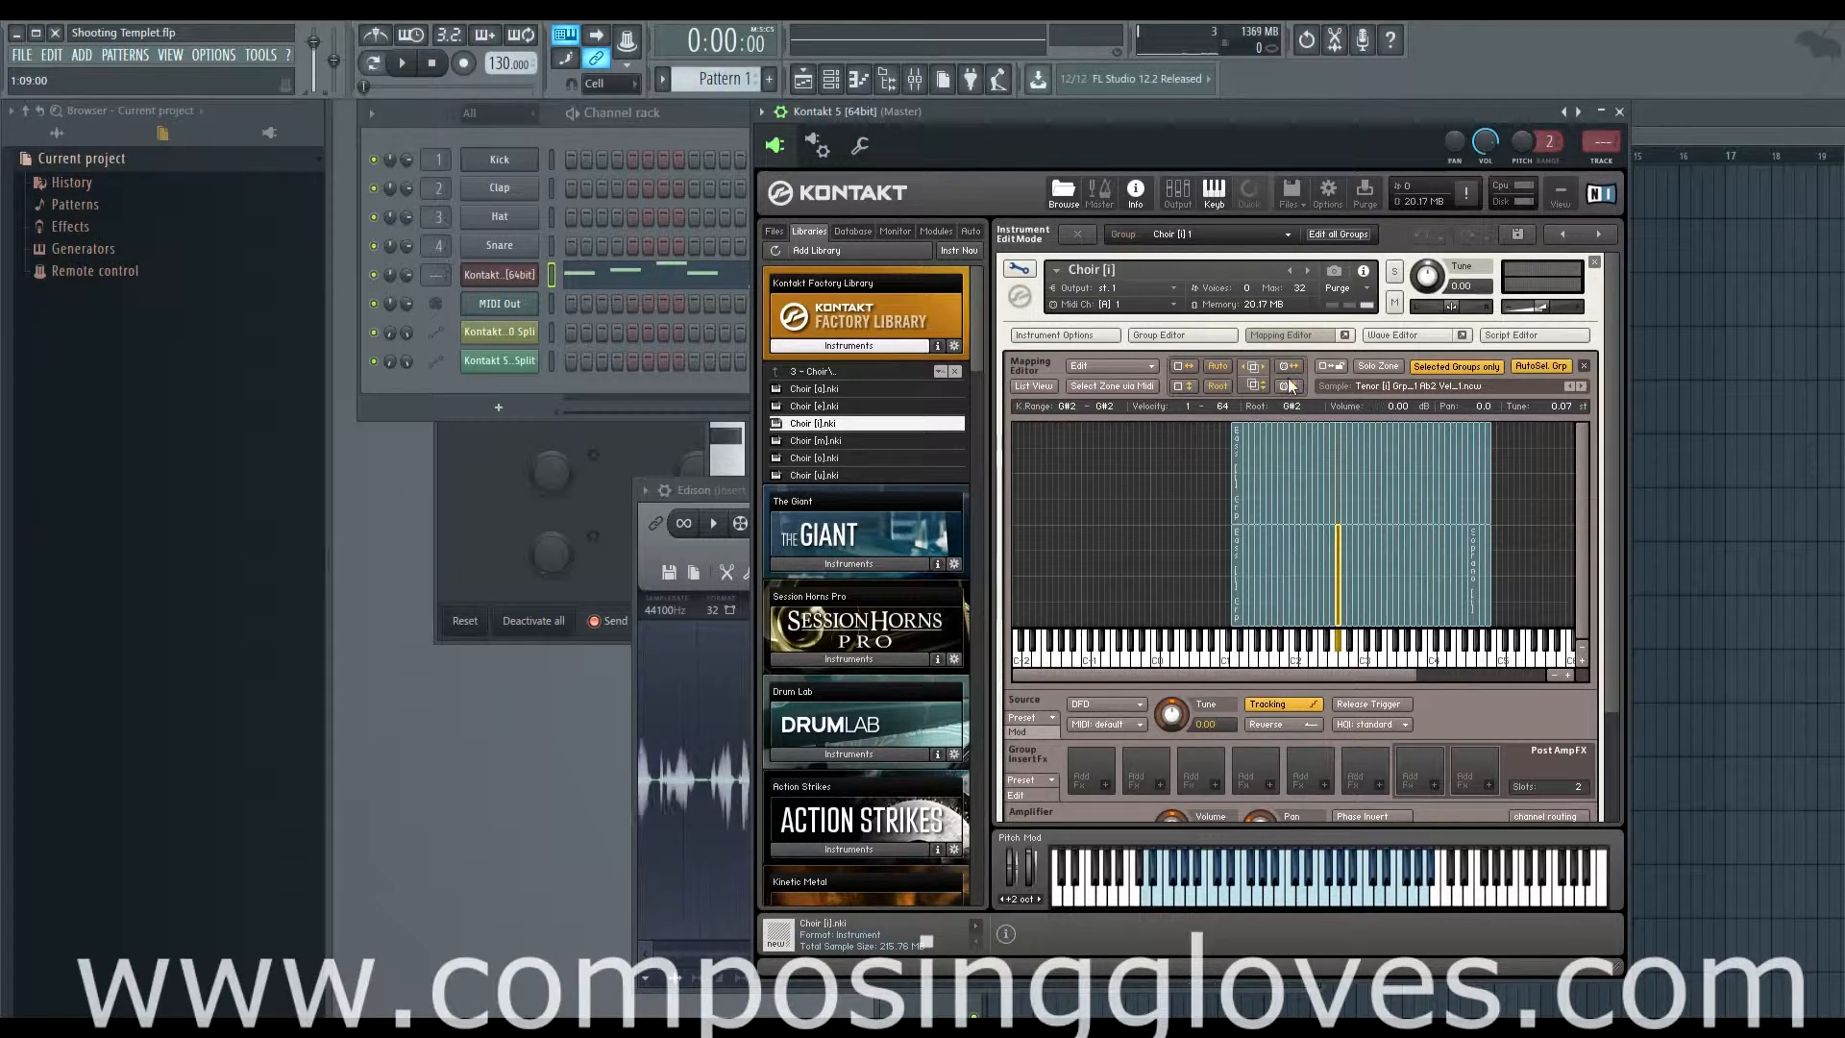
- Open the Group Editor and create an empty group, viewing the zones of Choir [i] 2, the empty group and Choir [i] 1
left_click(1197, 336)
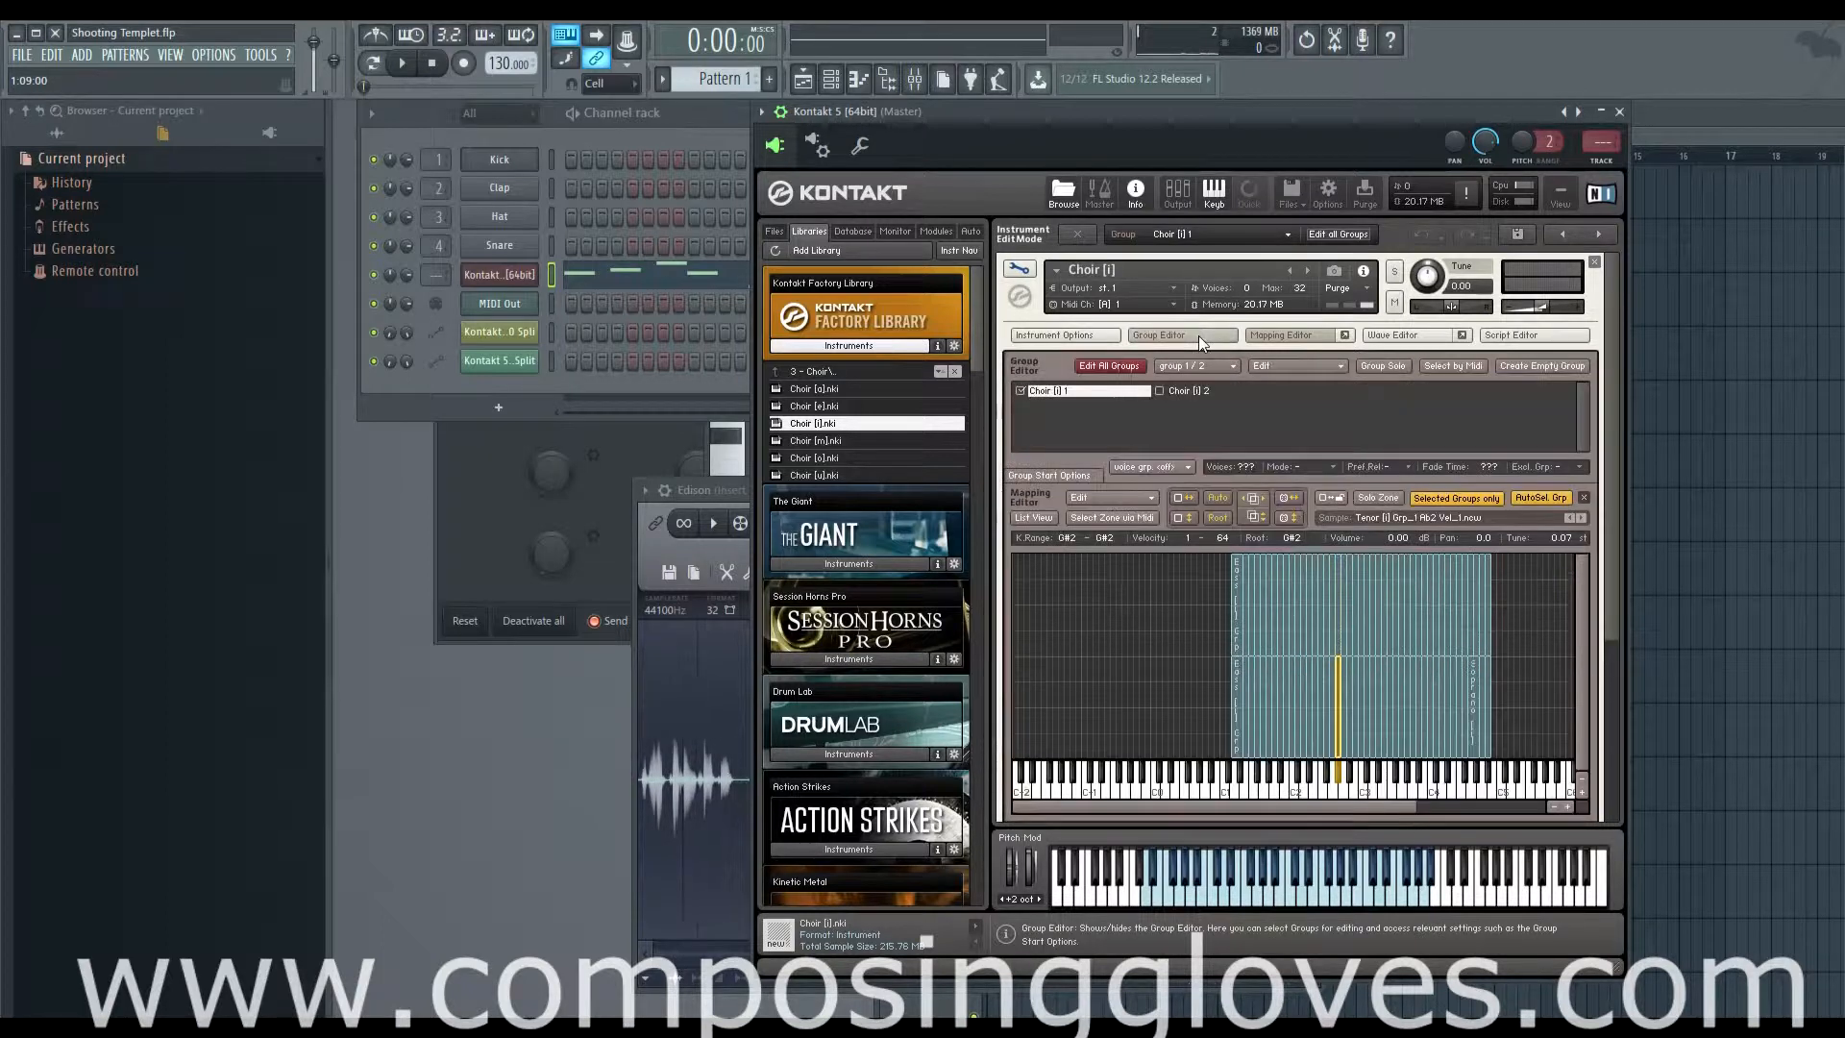
left_click(1190, 392)
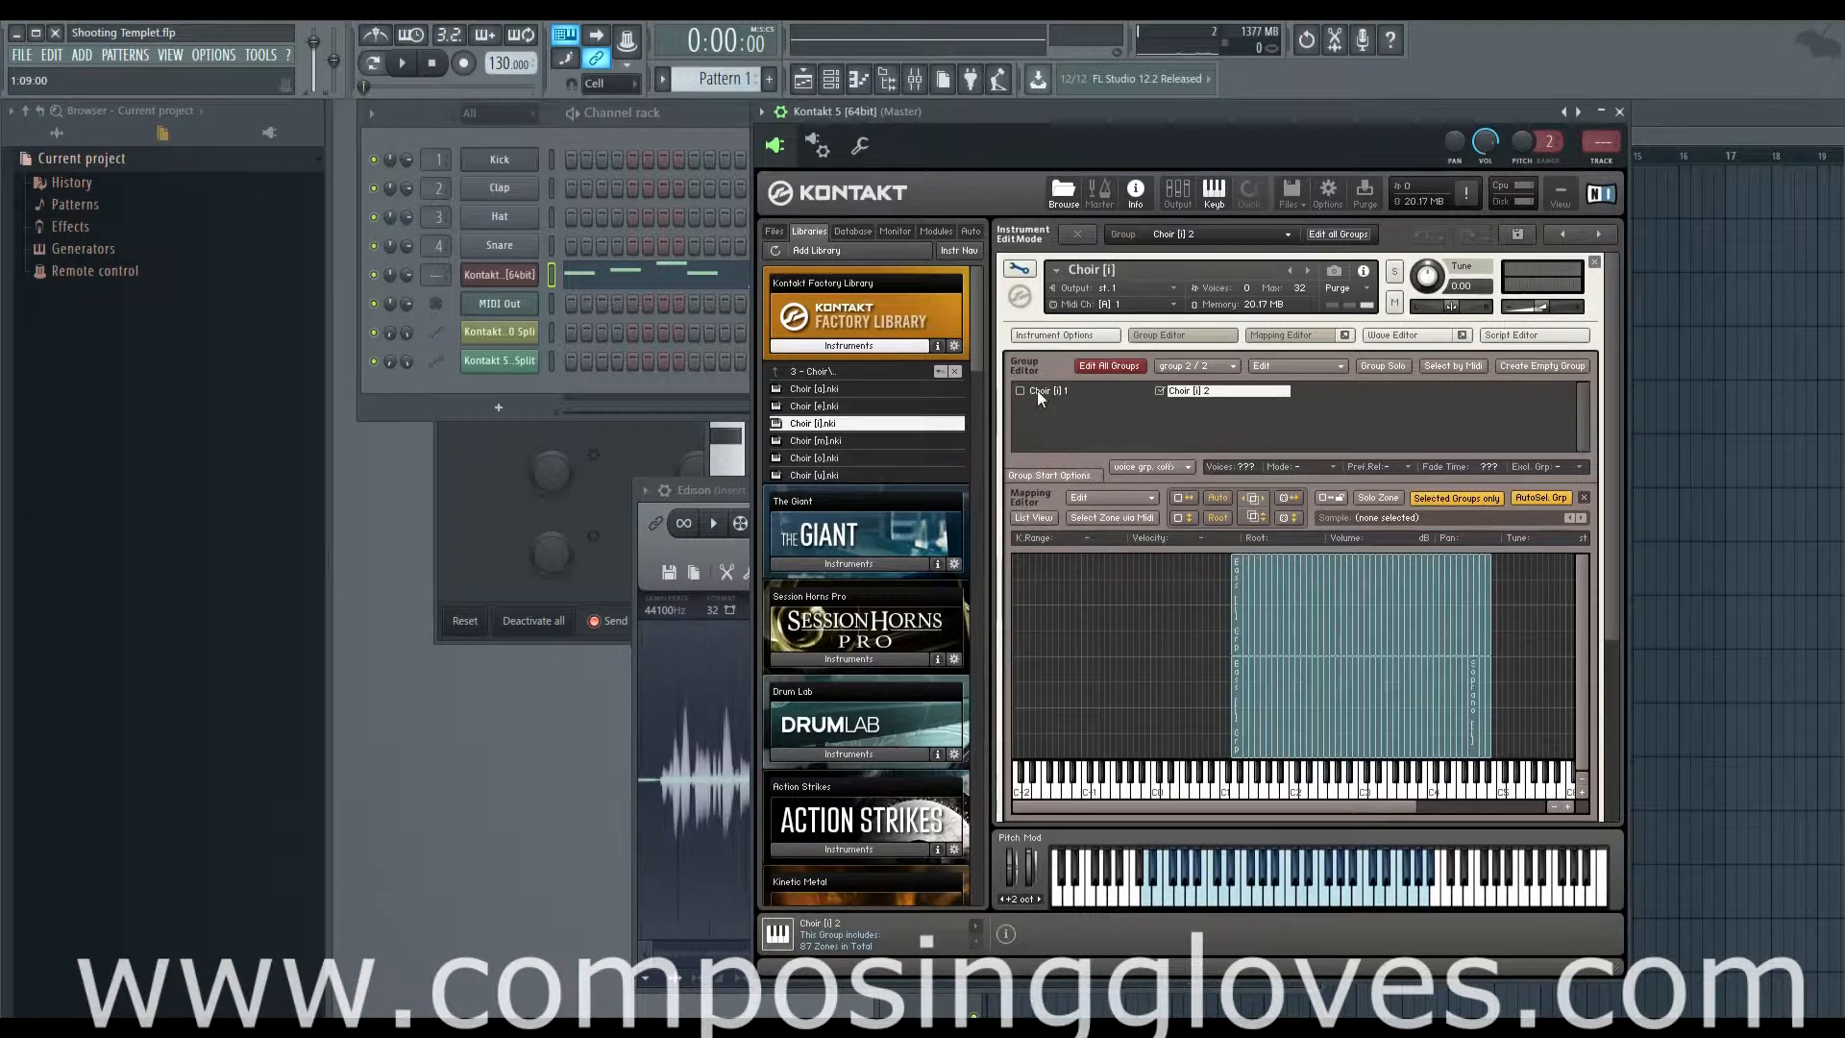
left_click(1518, 372)
left_click(1345, 392)
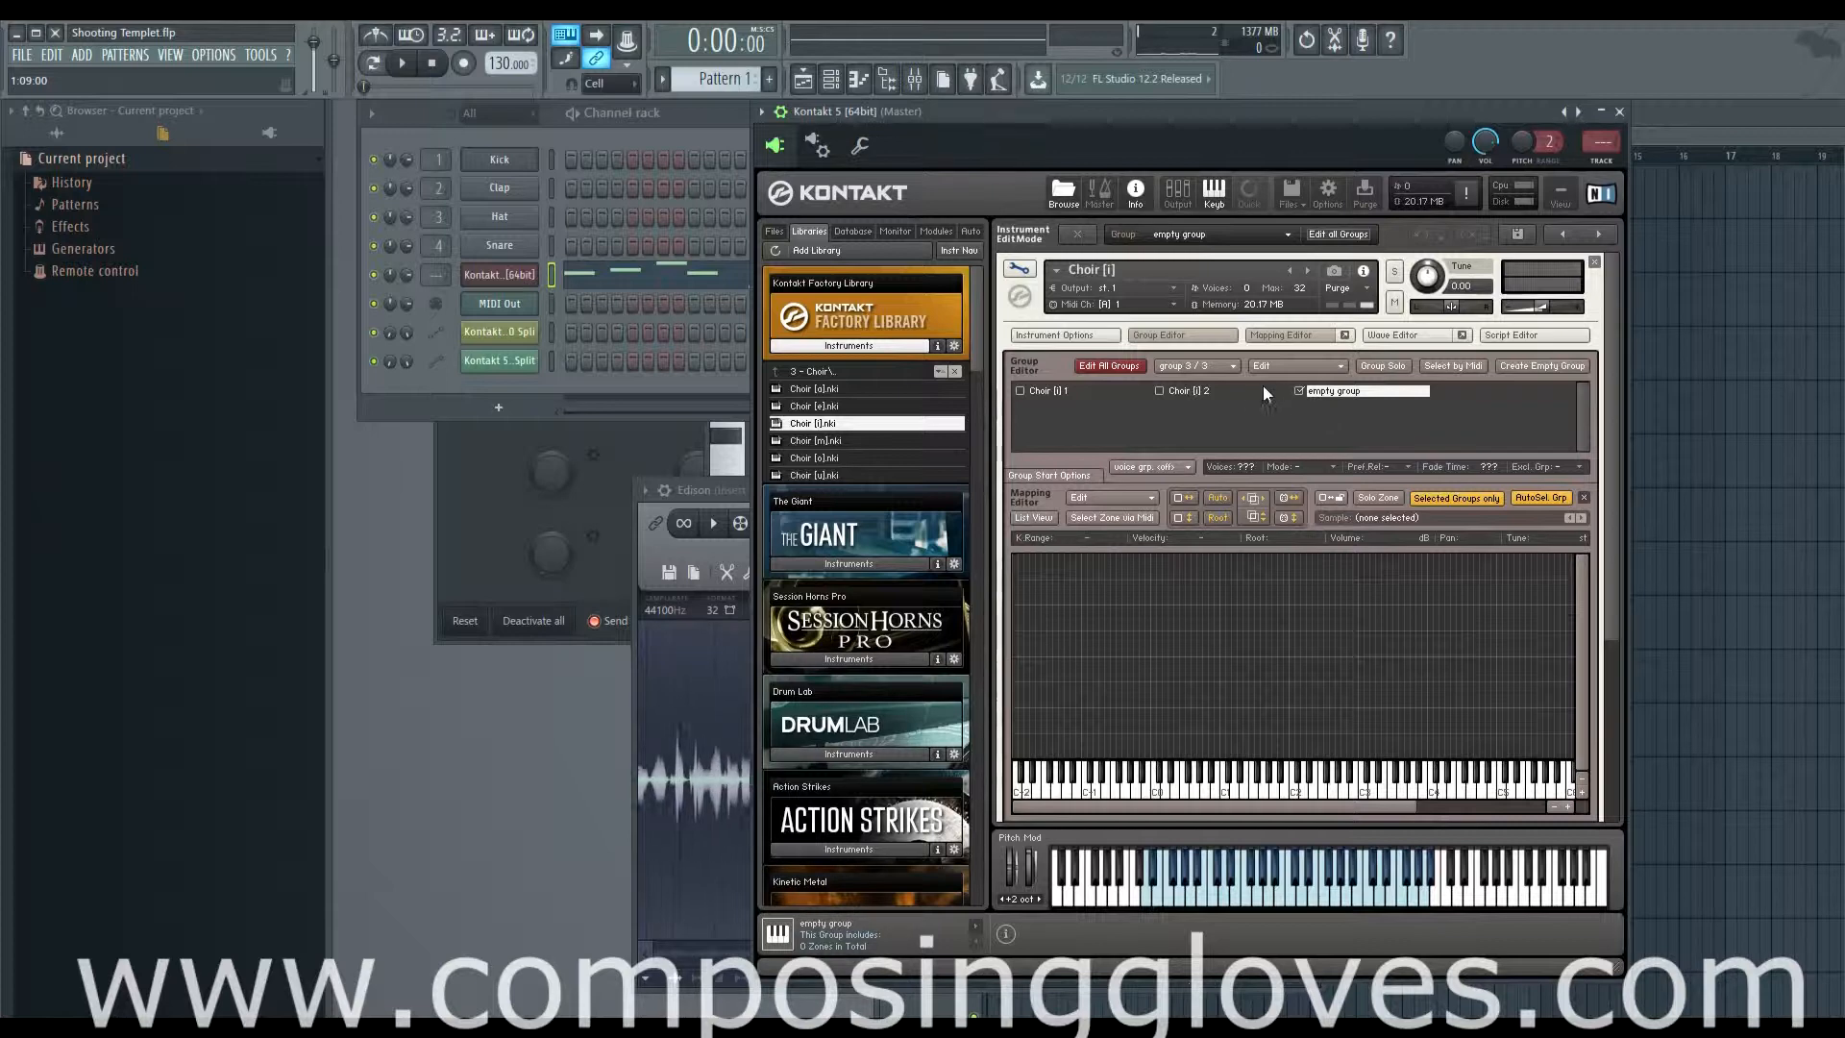
left_click(1049, 392)
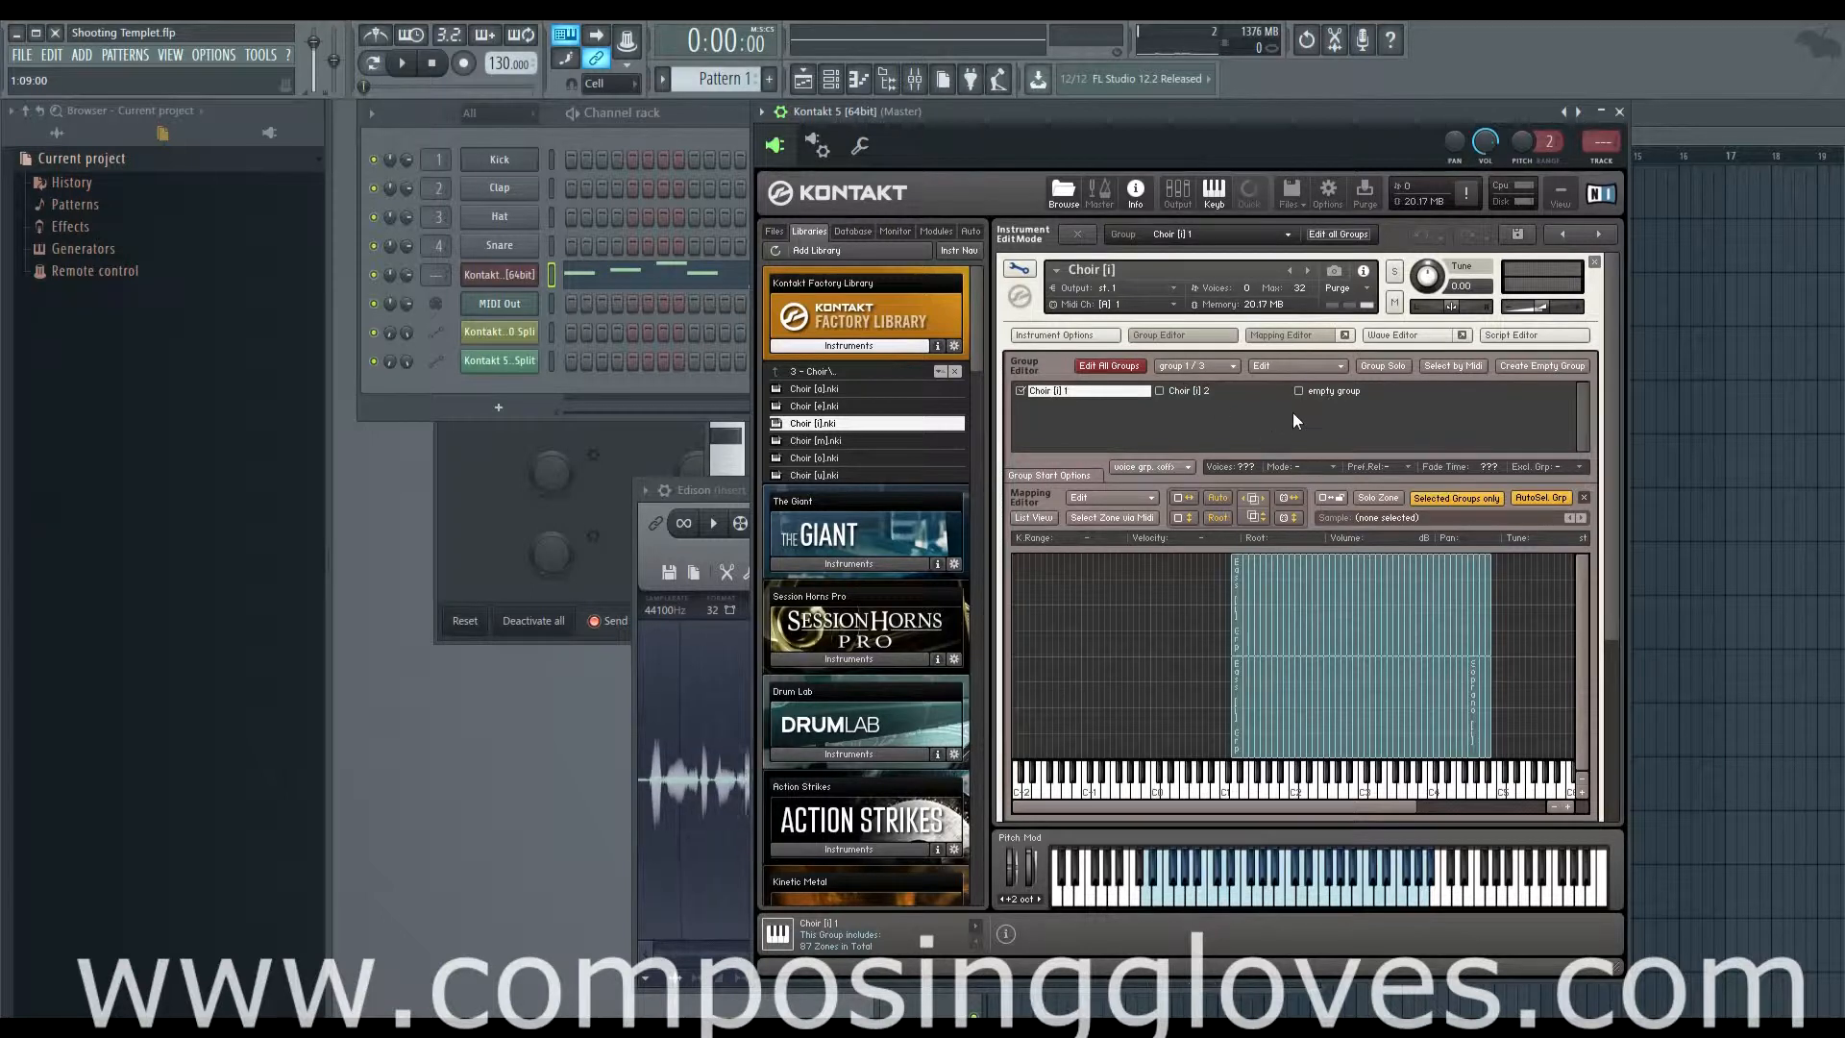
- Hide the Mapping Editor and the Group Editor in the Choir [i] instrument
scroll(1355, 595, "down", 1)
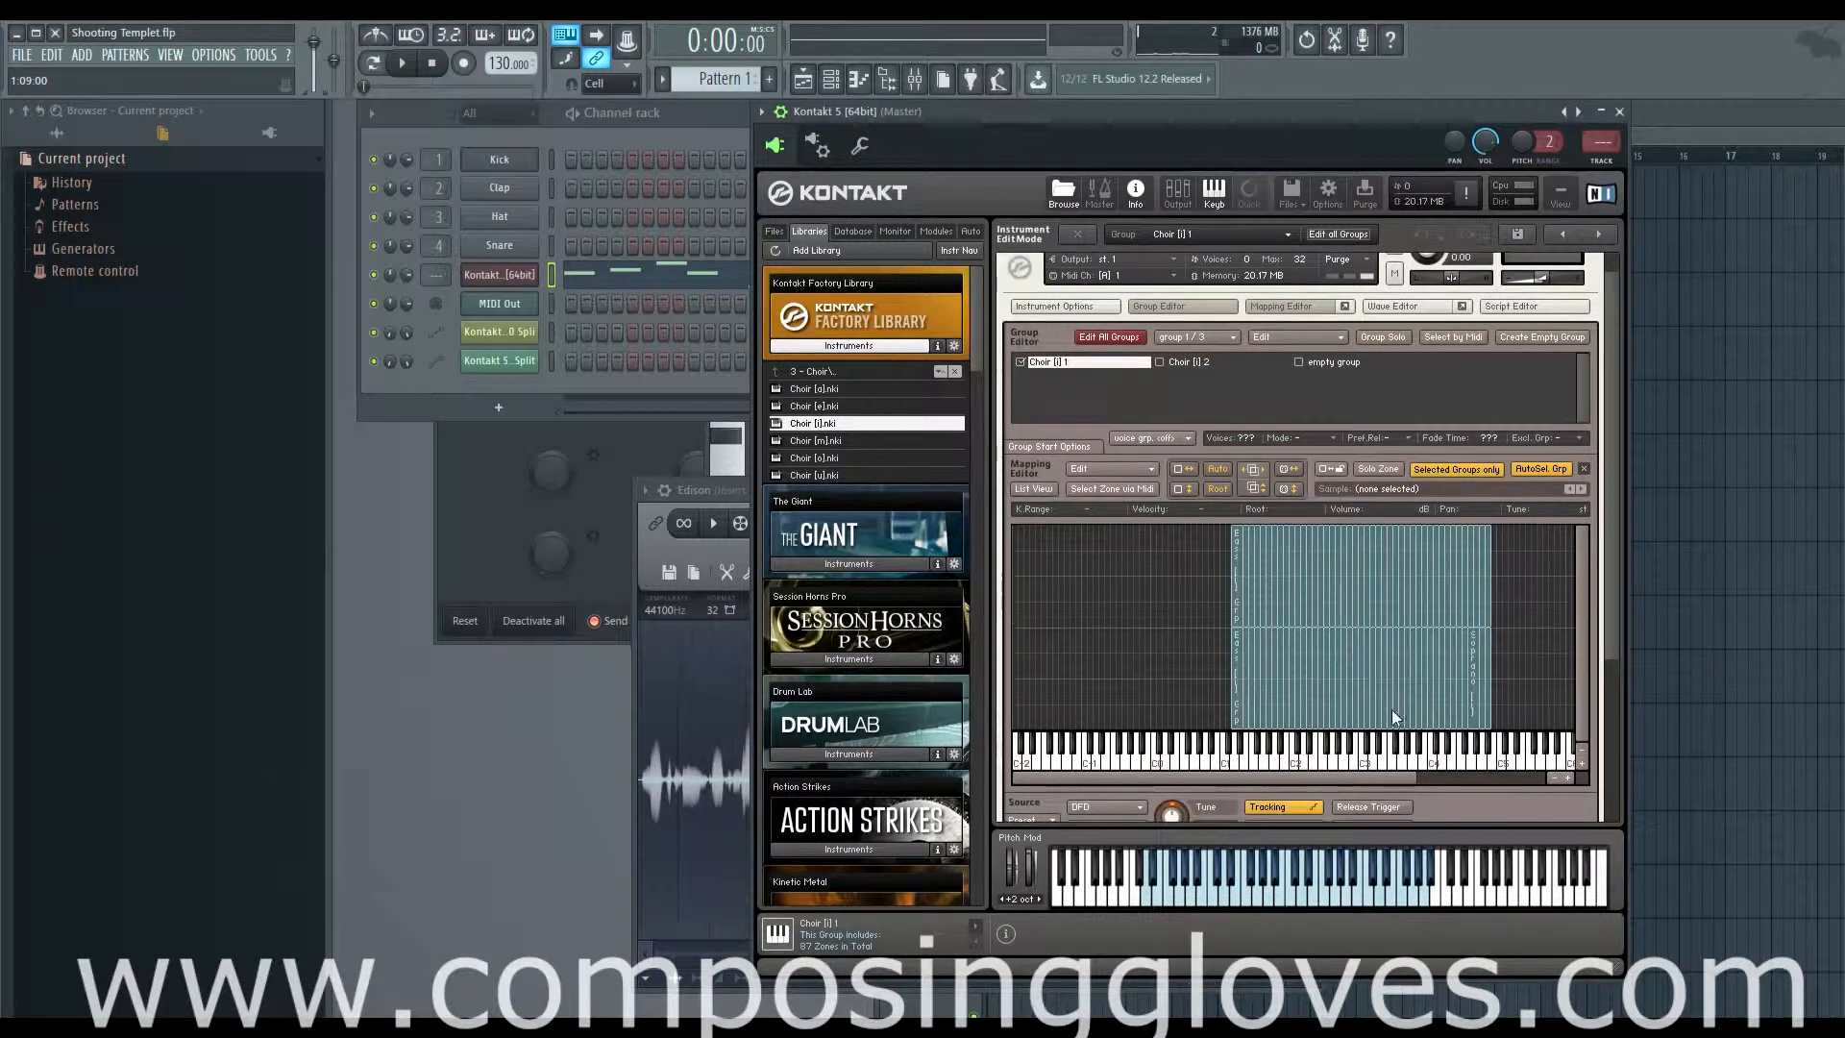
left_click(1281, 305)
left_click(1184, 337)
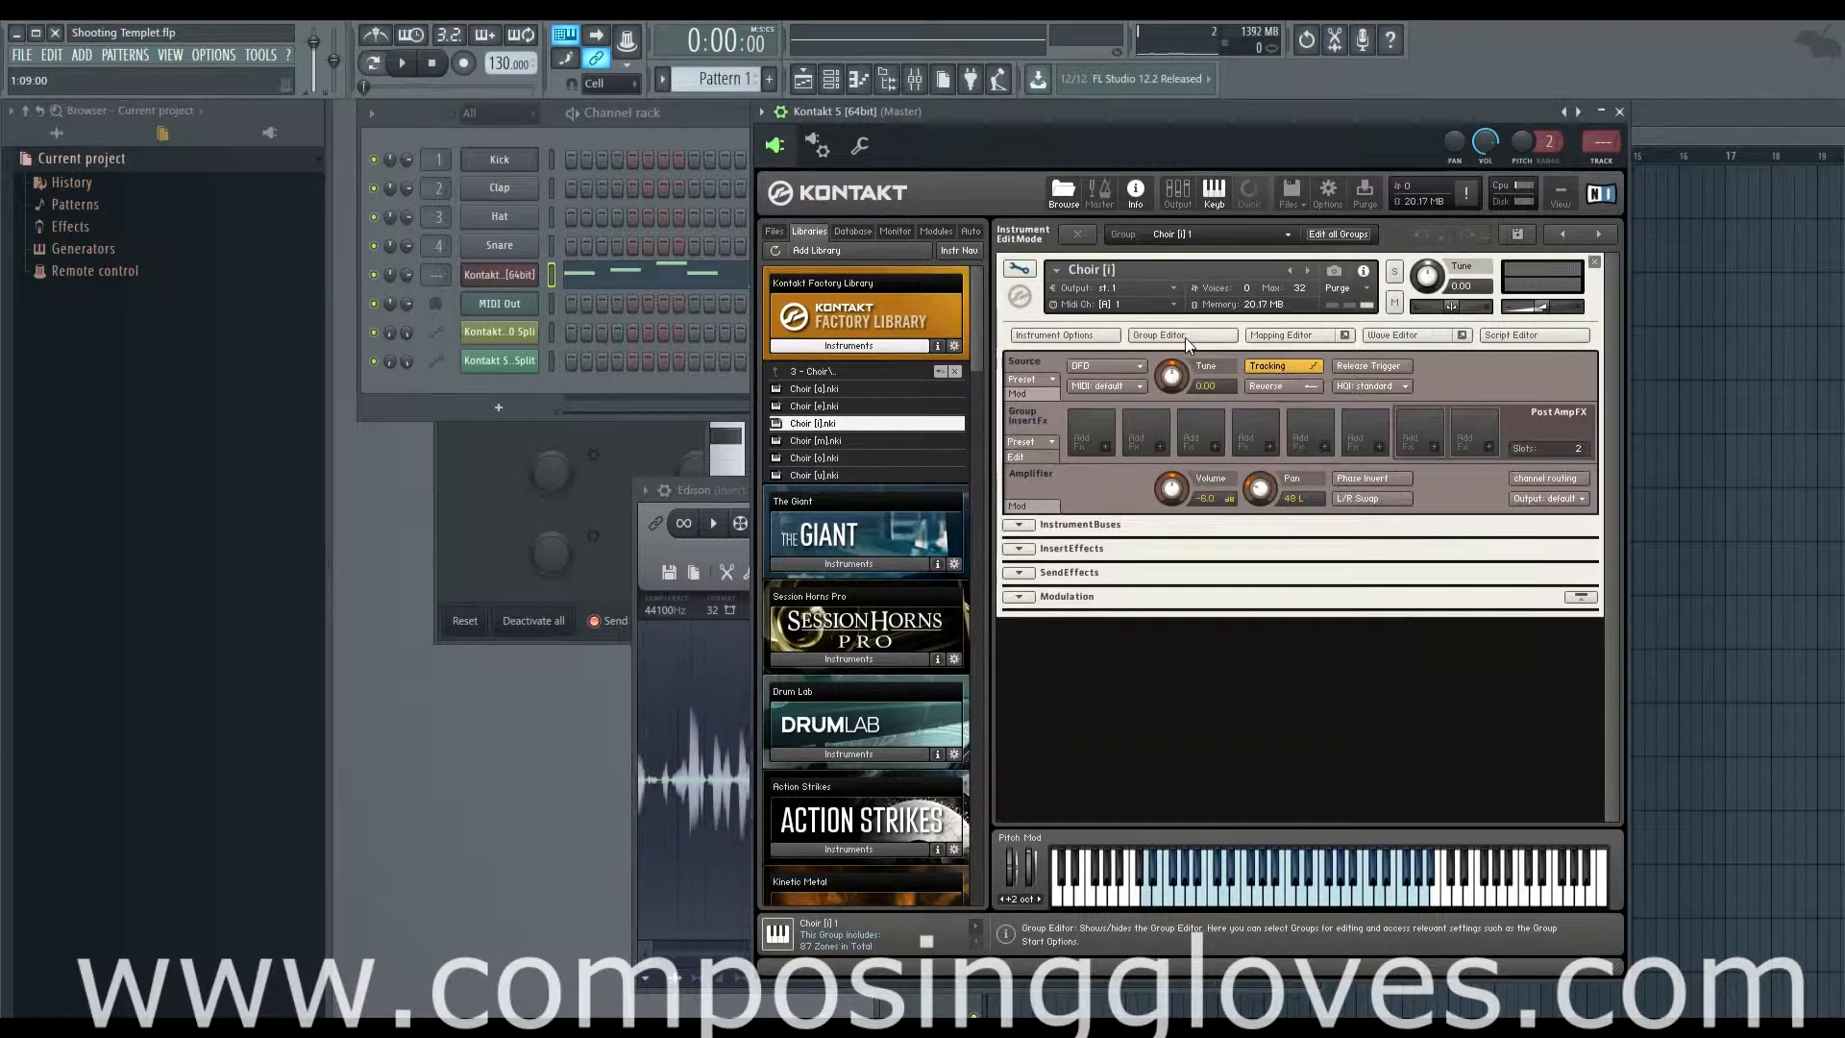
- Open the Script Editor and display the Instrument script's controls
left_click(1545, 336)
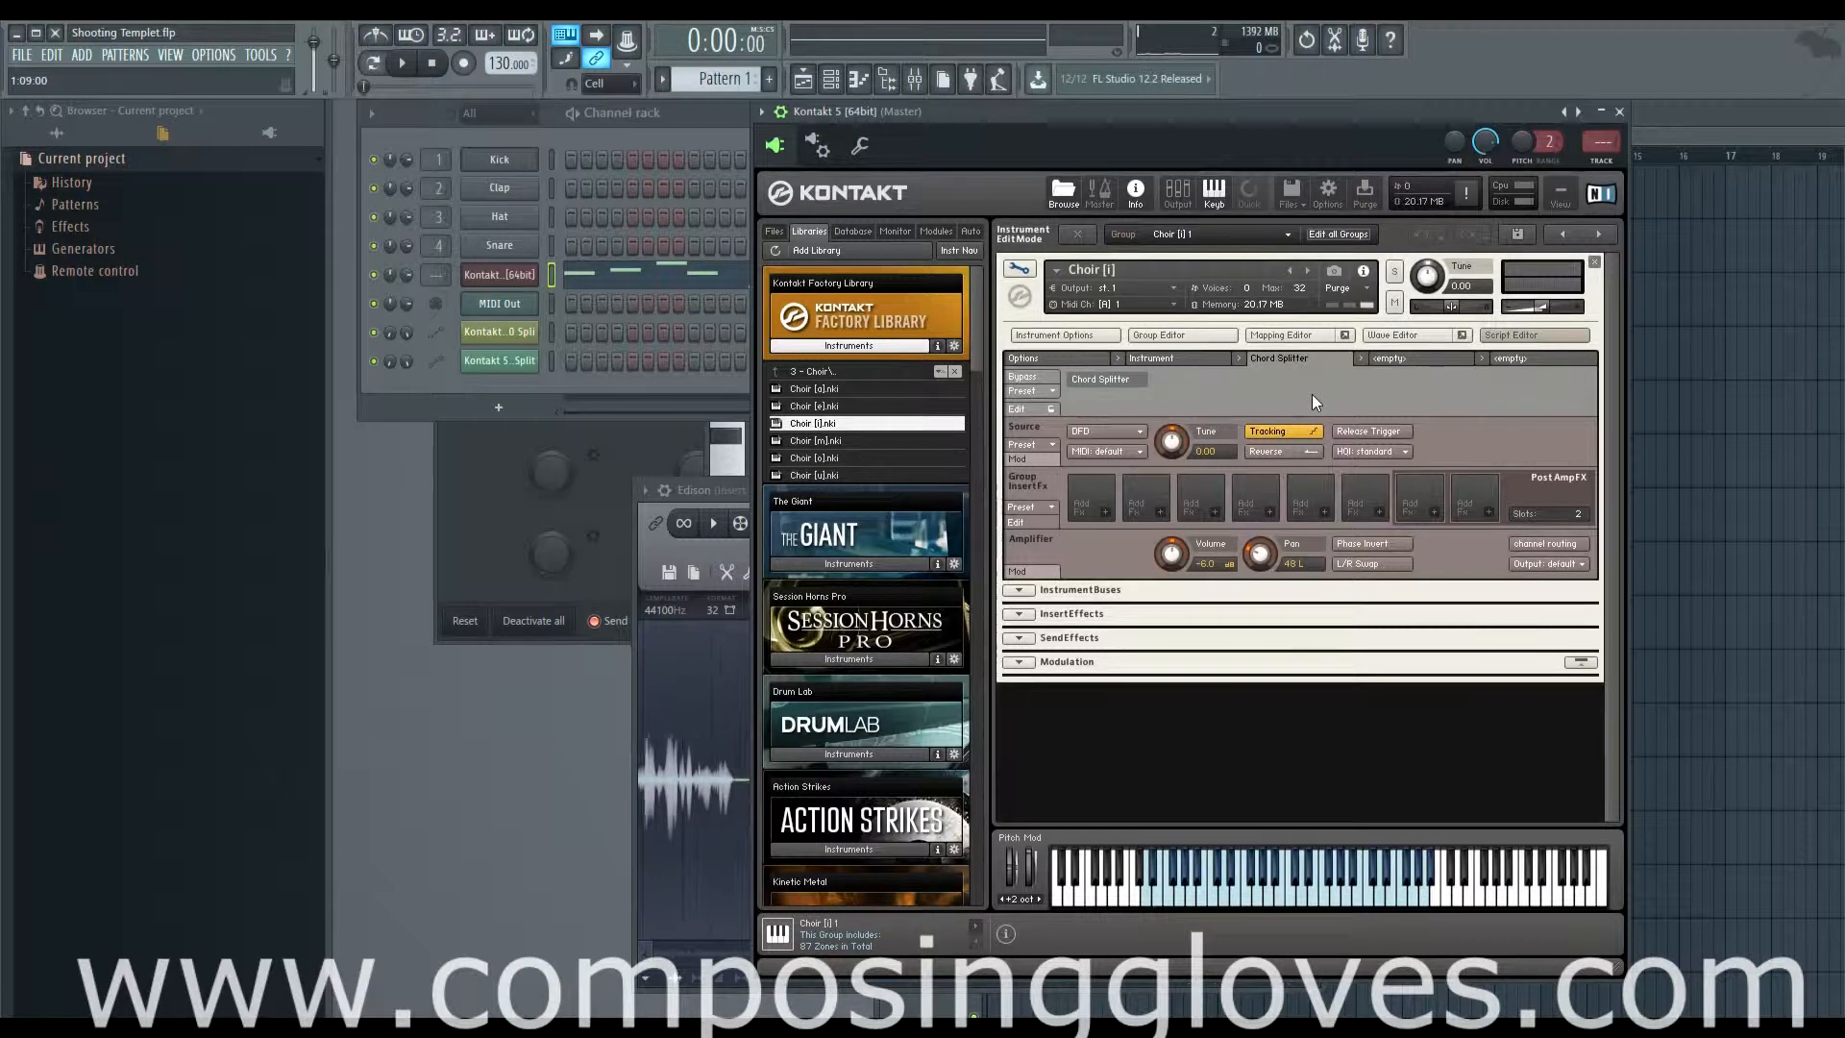
left_click(1190, 359)
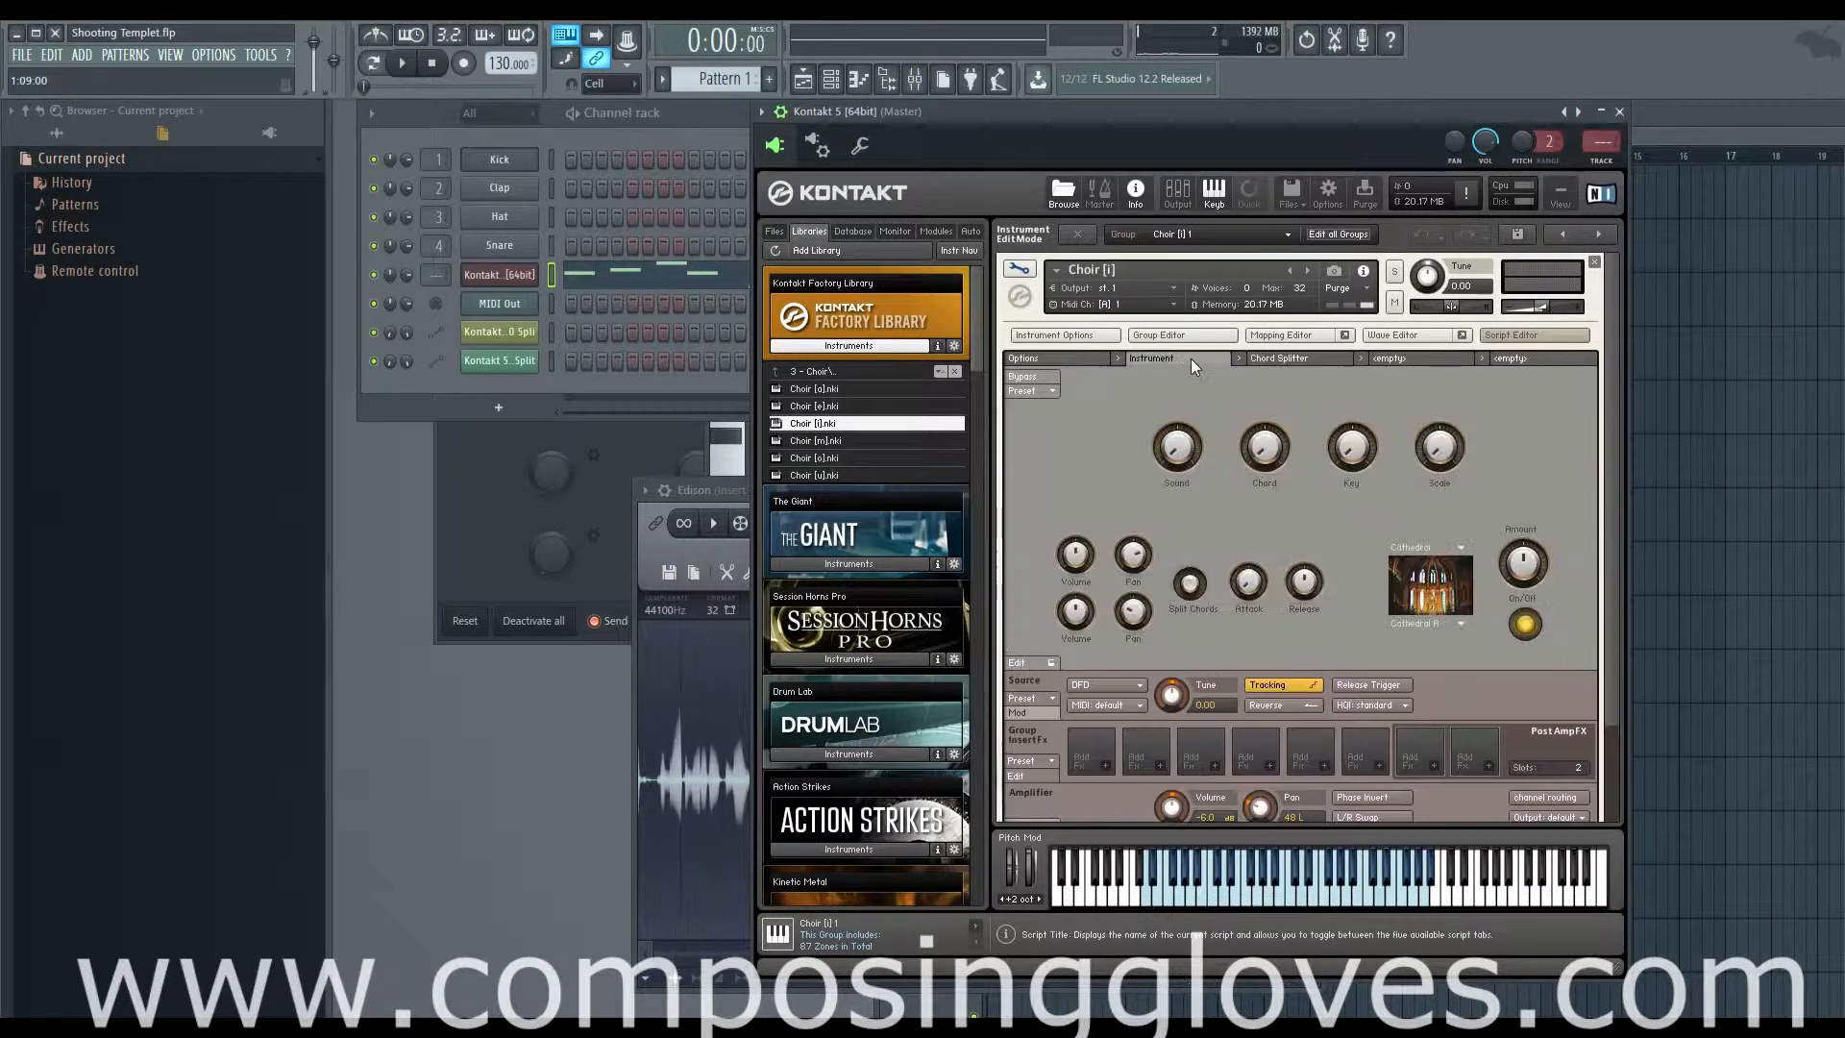
- View the Snapshots page of the Instrument Options and close the dialog
left_click(1074, 335)
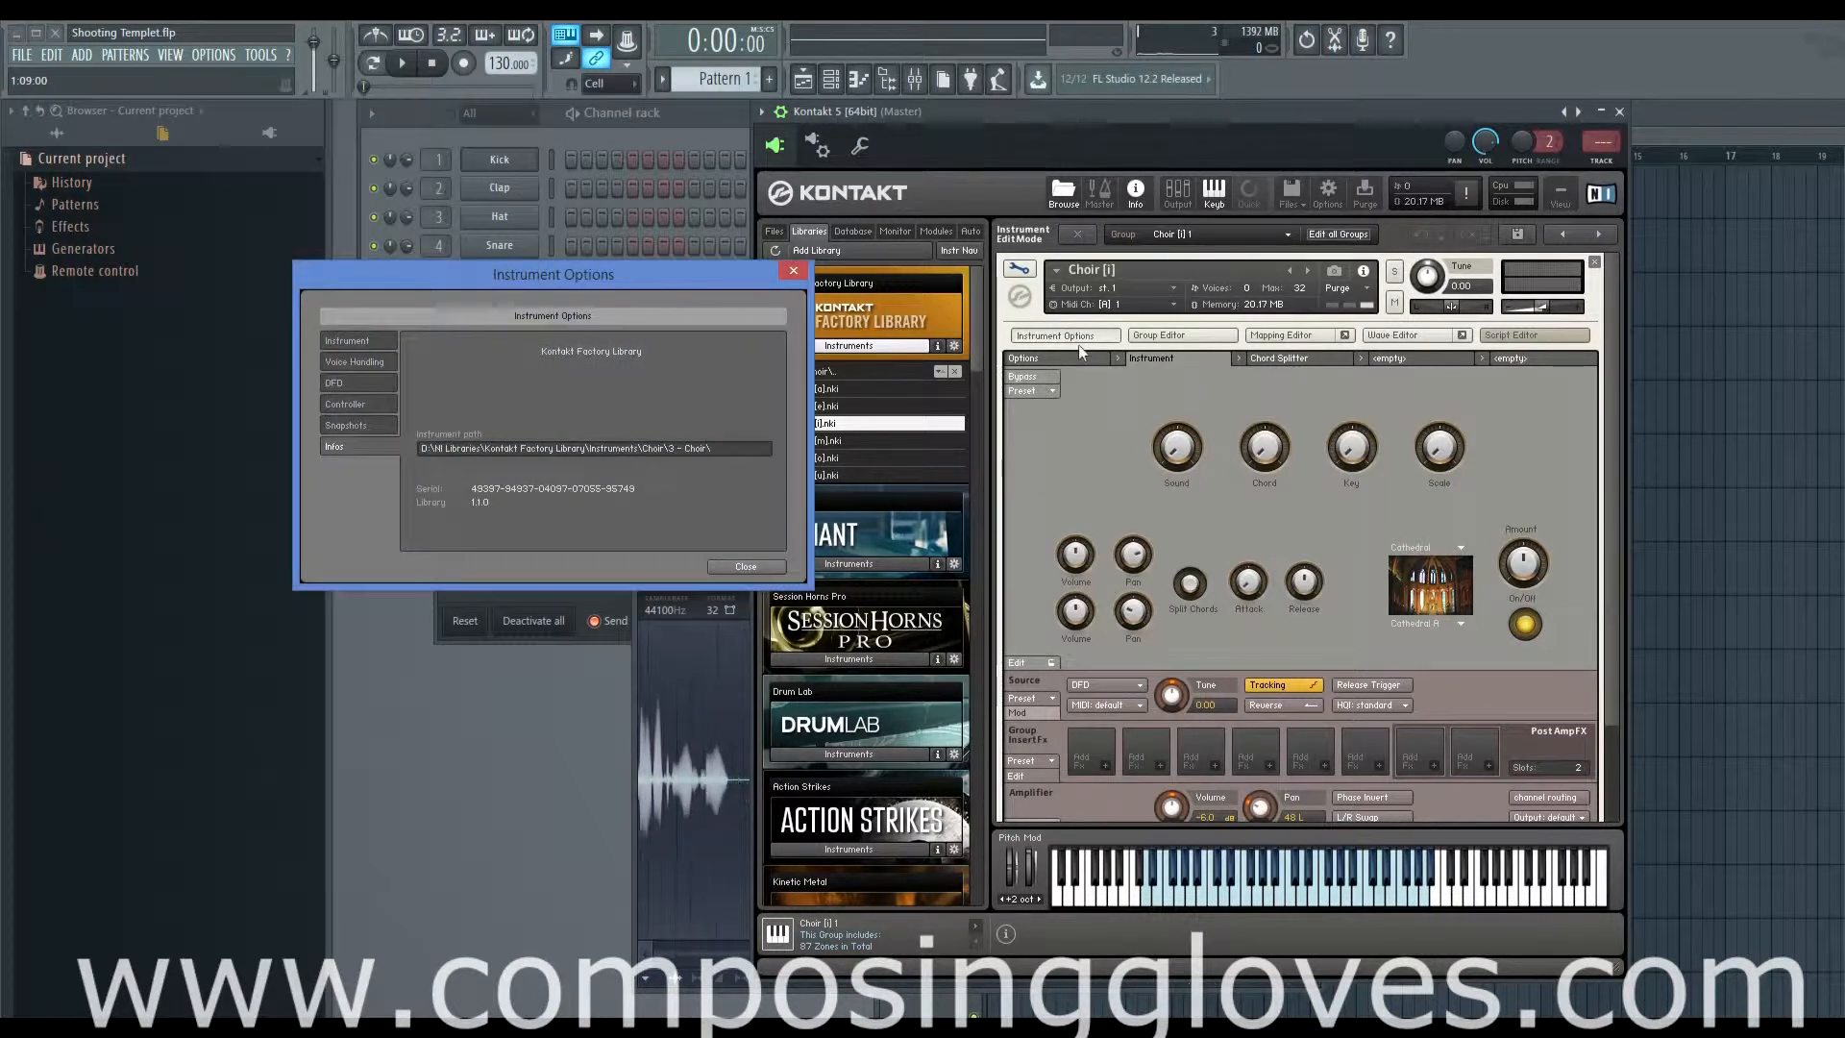
left_click(344, 425)
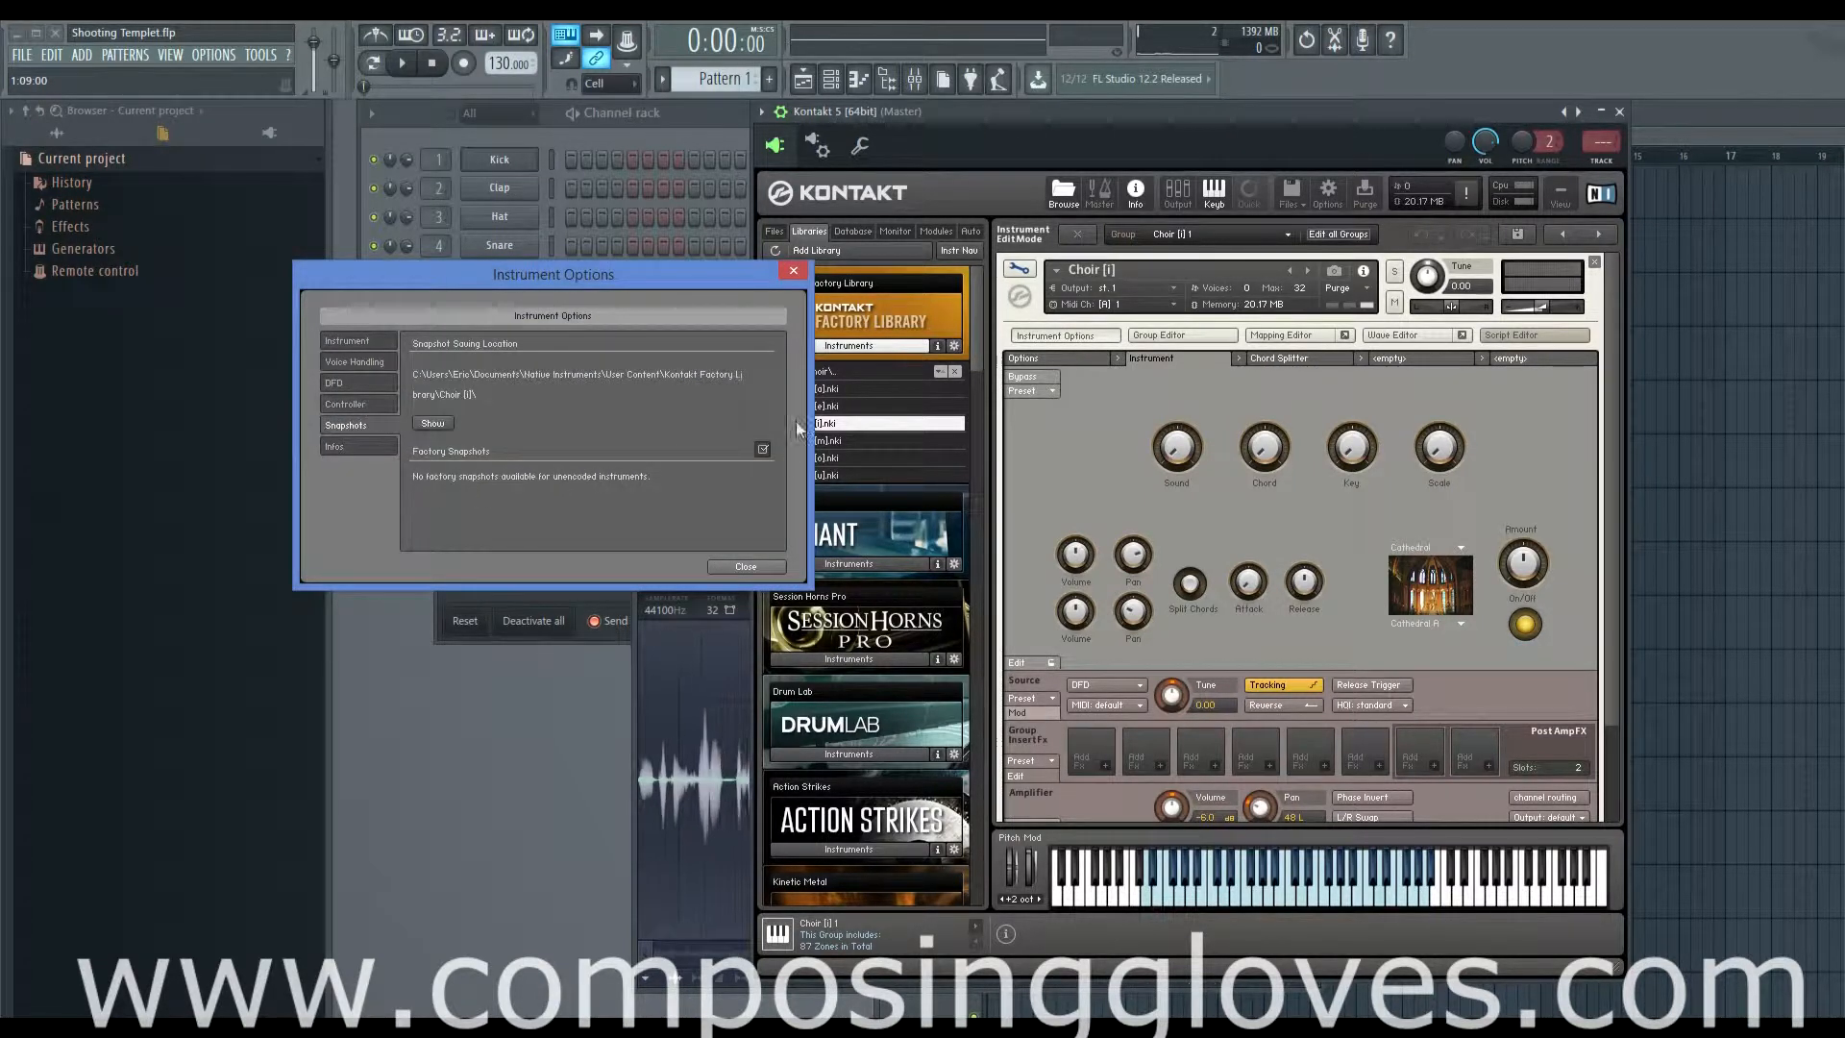
left_click(738, 567)
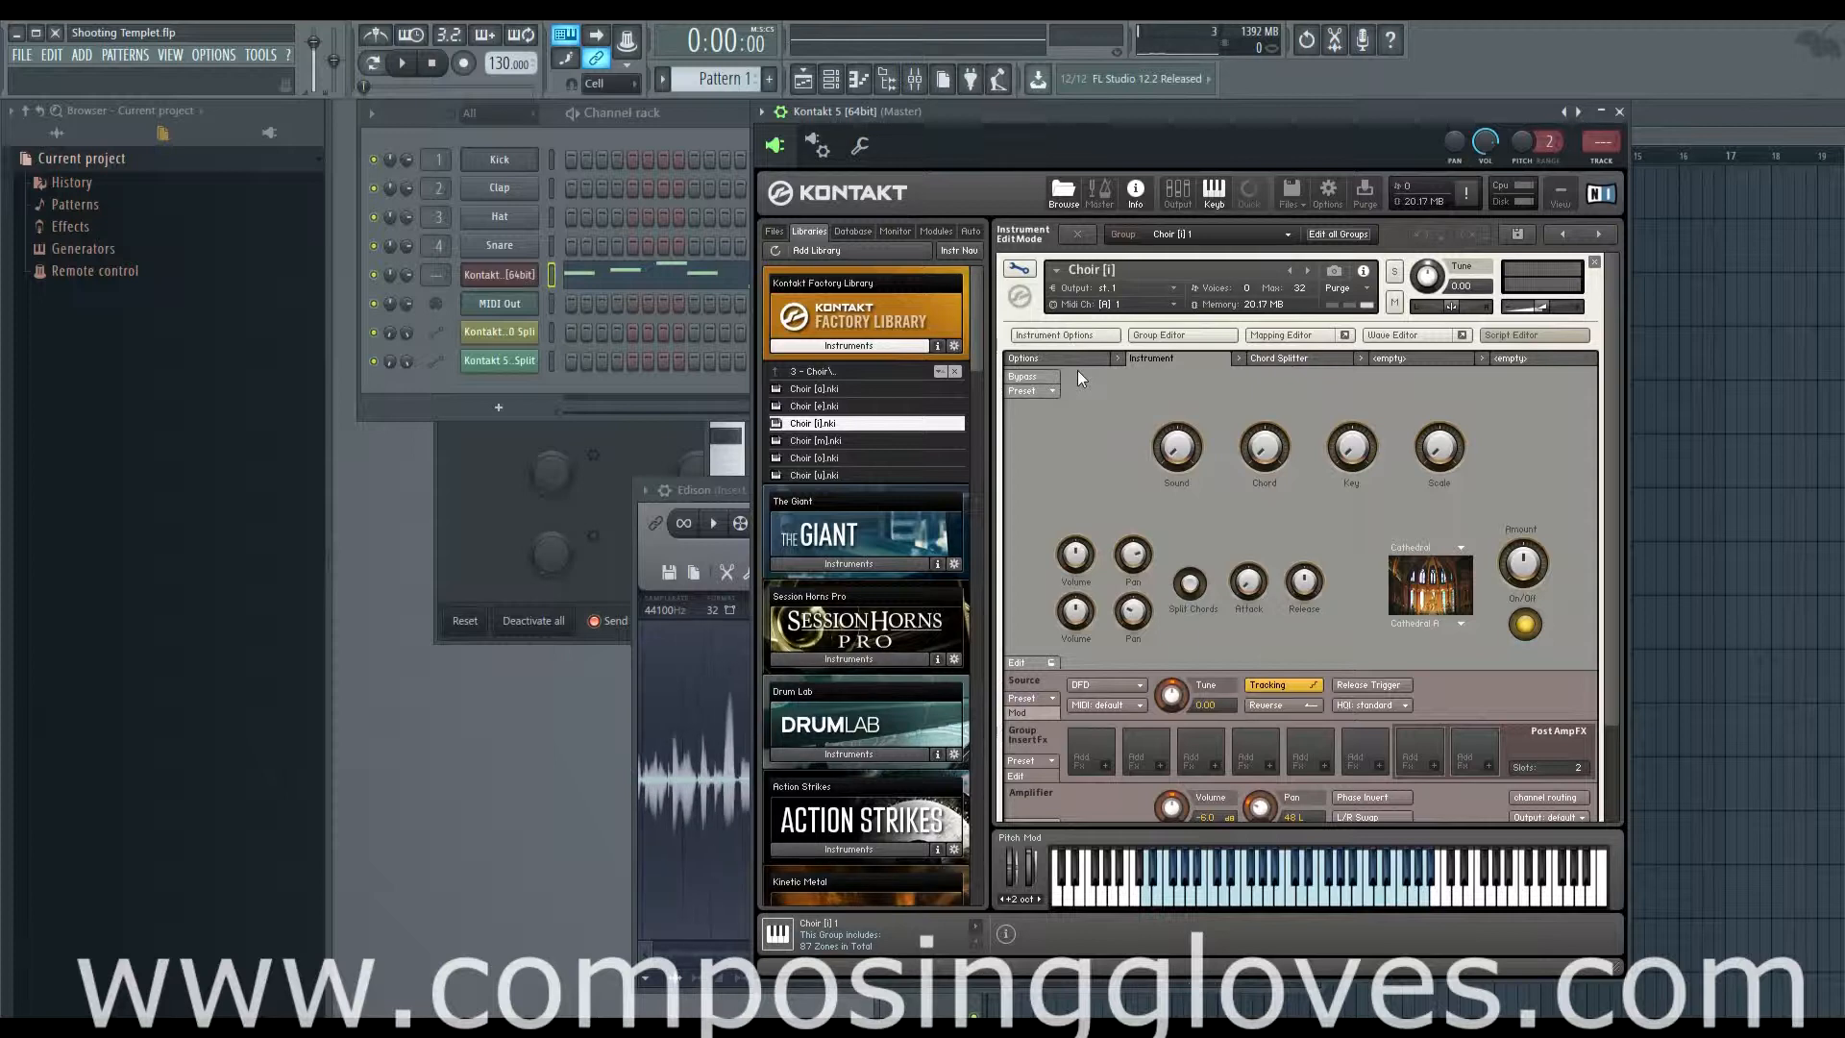
- Hide the Script Editor in the Choir [i] instrument
left_click(1292, 197)
left_click(1293, 197)
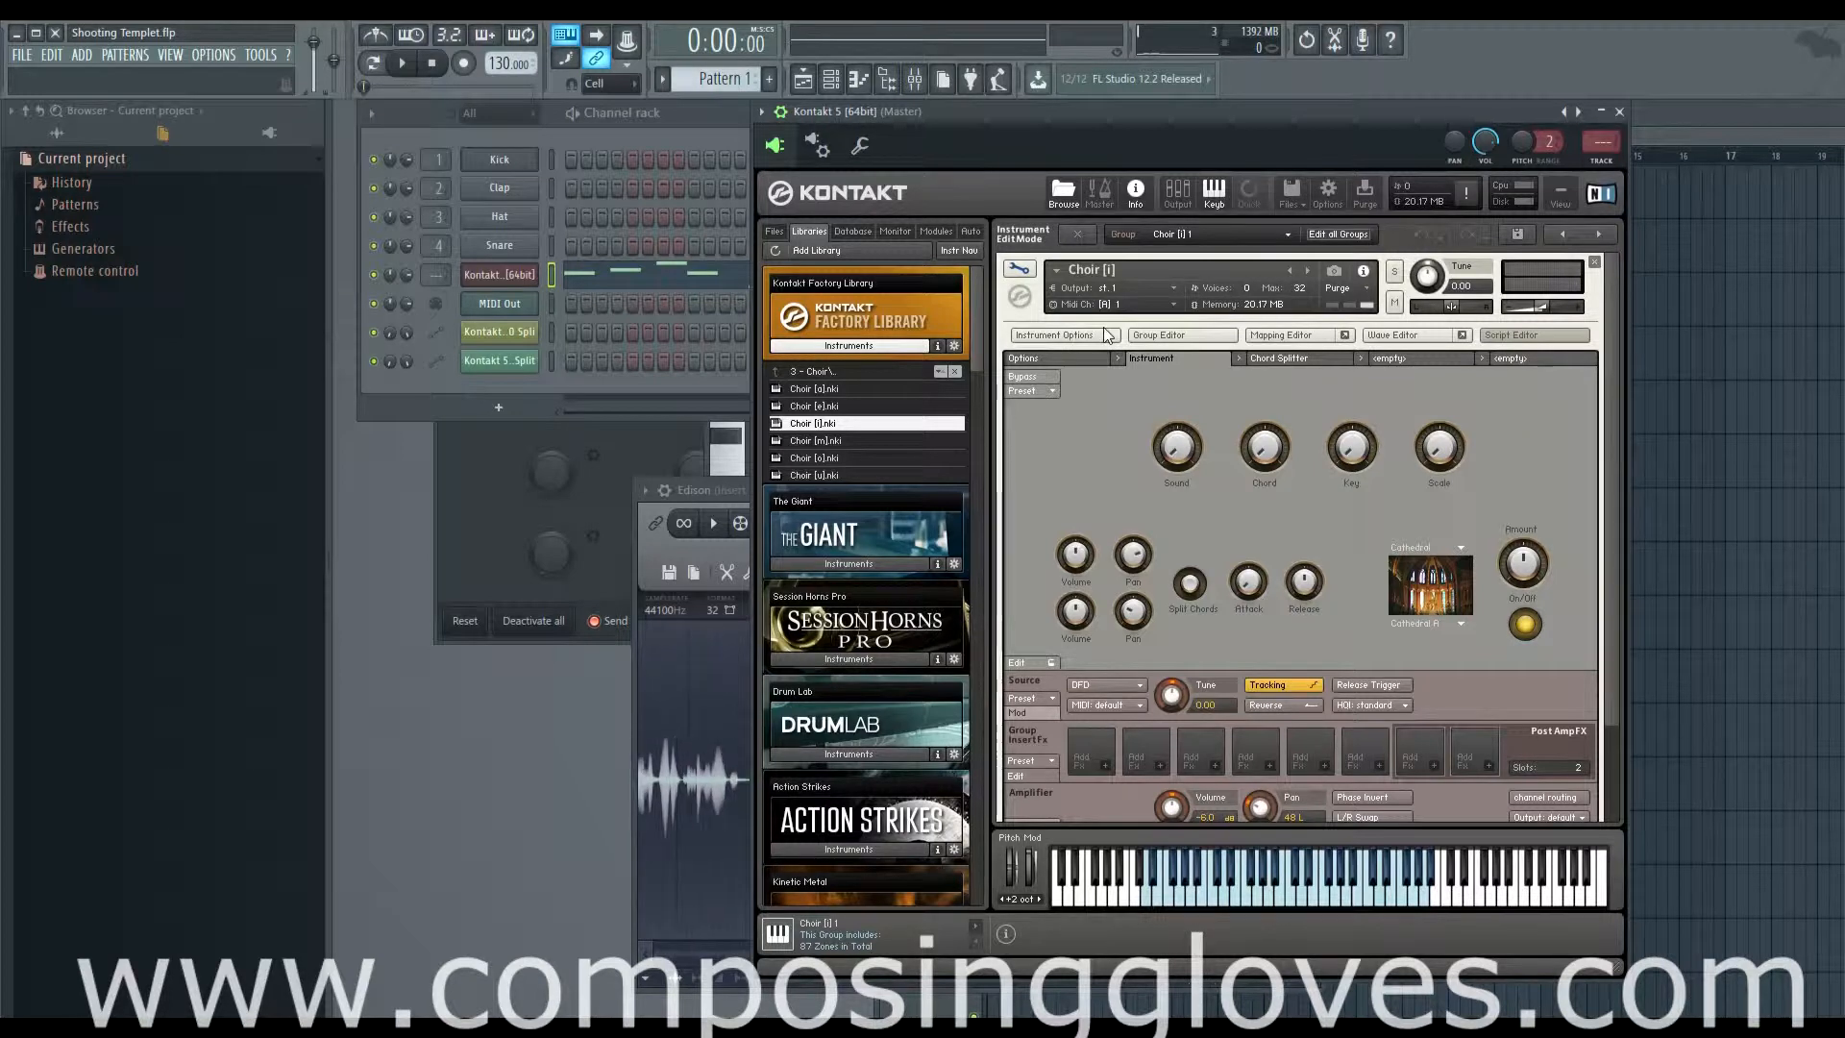
left_click(1510, 336)
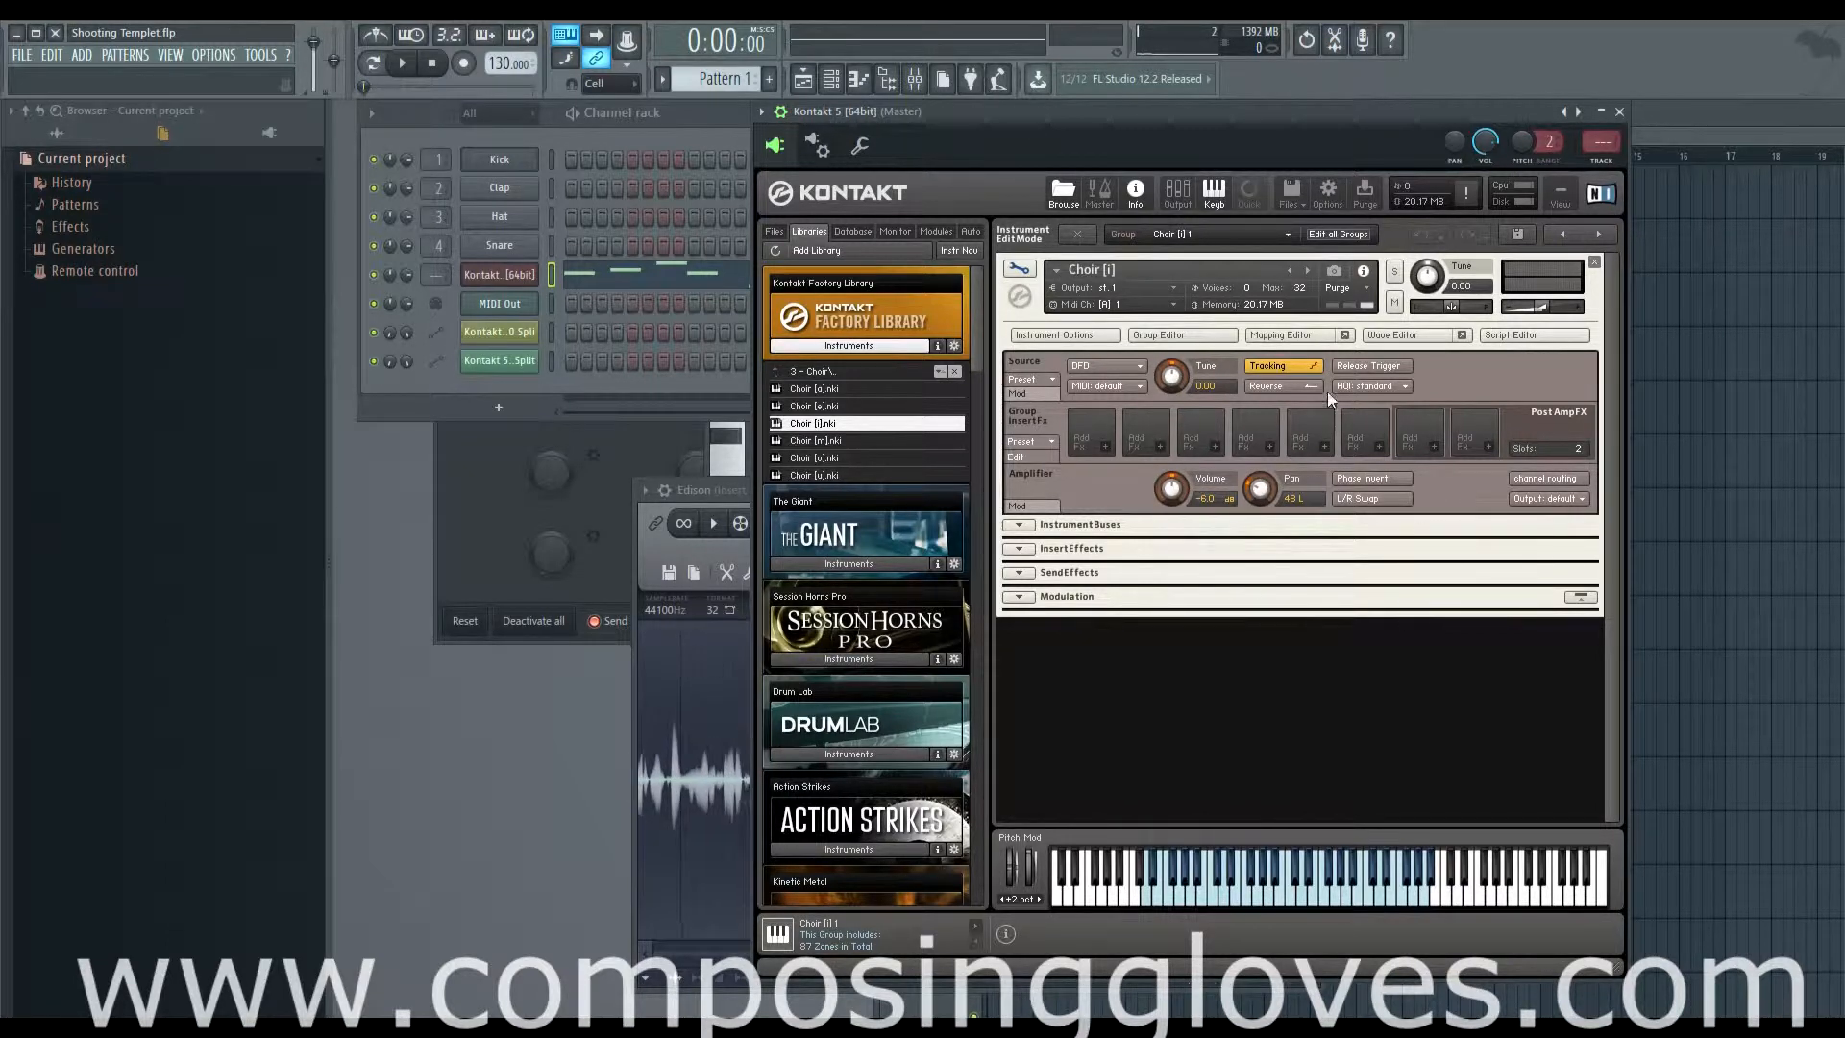
- Show the Mapping Editor and the Script Editor together in the Choir [i] instrument
left_click(1295, 337)
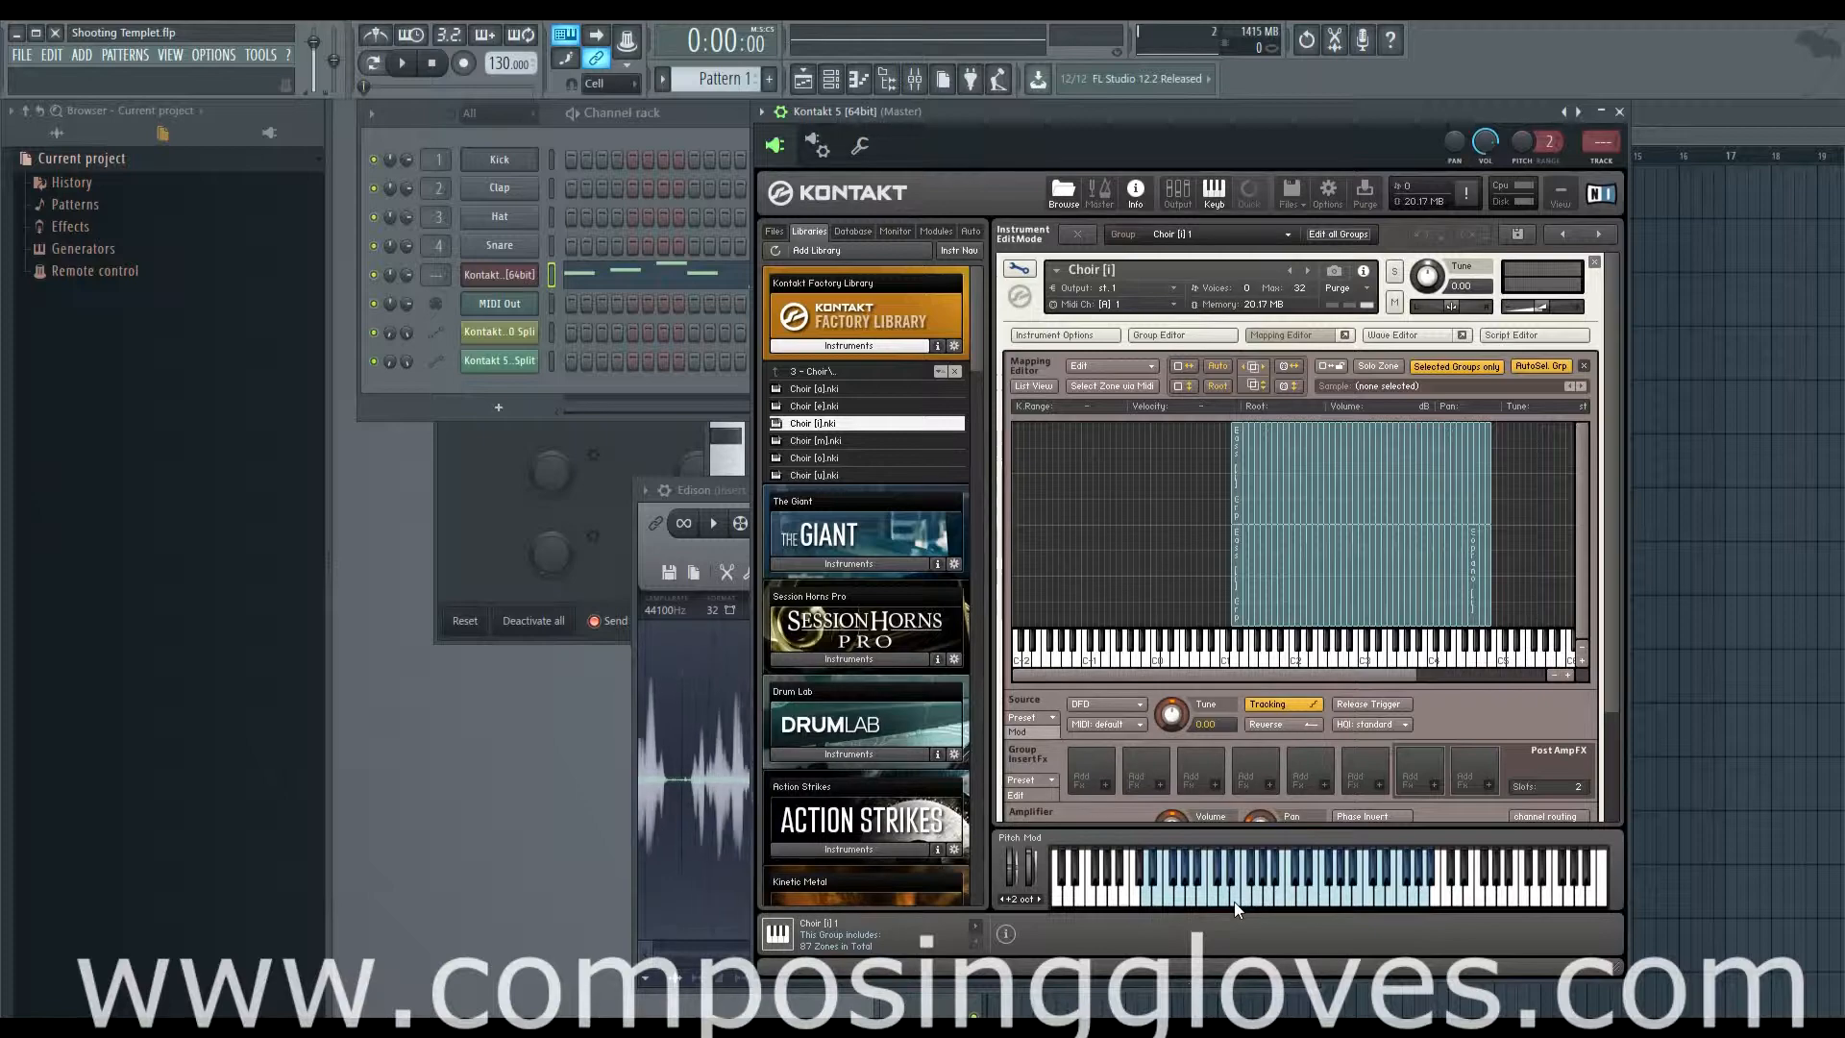
left_click(1506, 335)
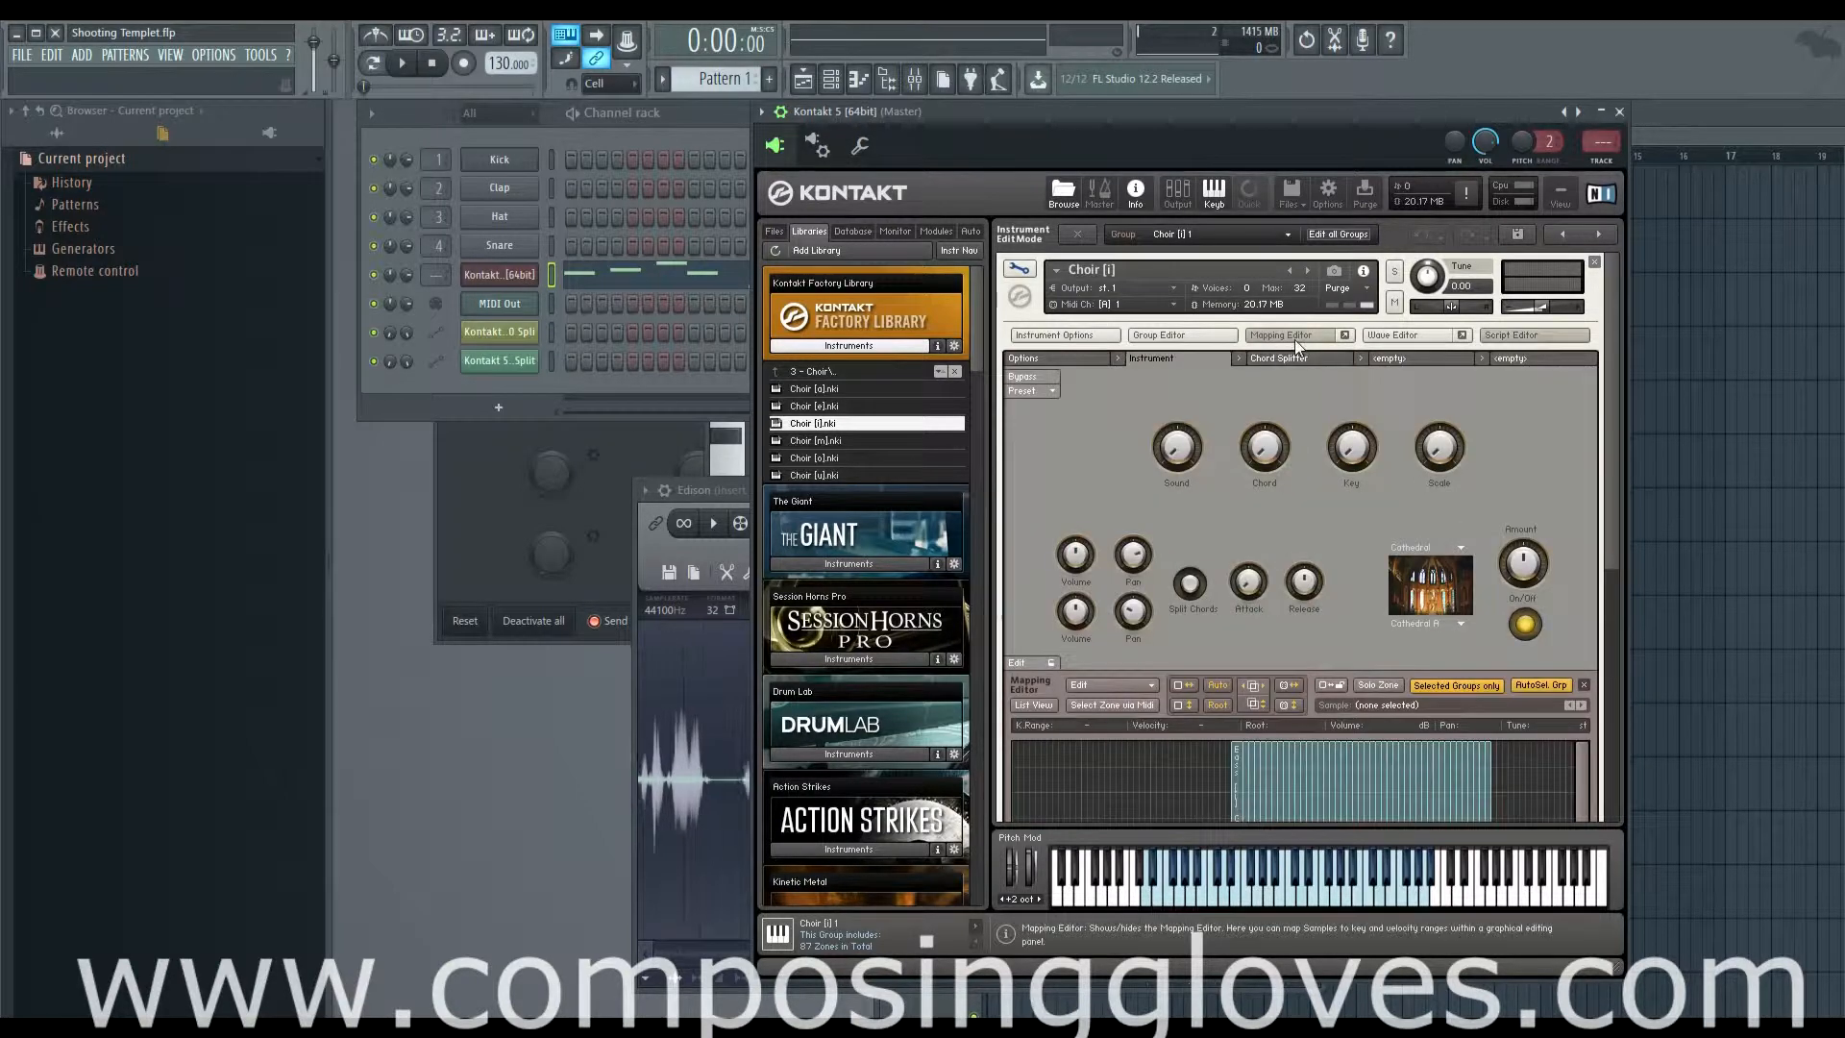
left_click(1295, 338)
left_click(1294, 338)
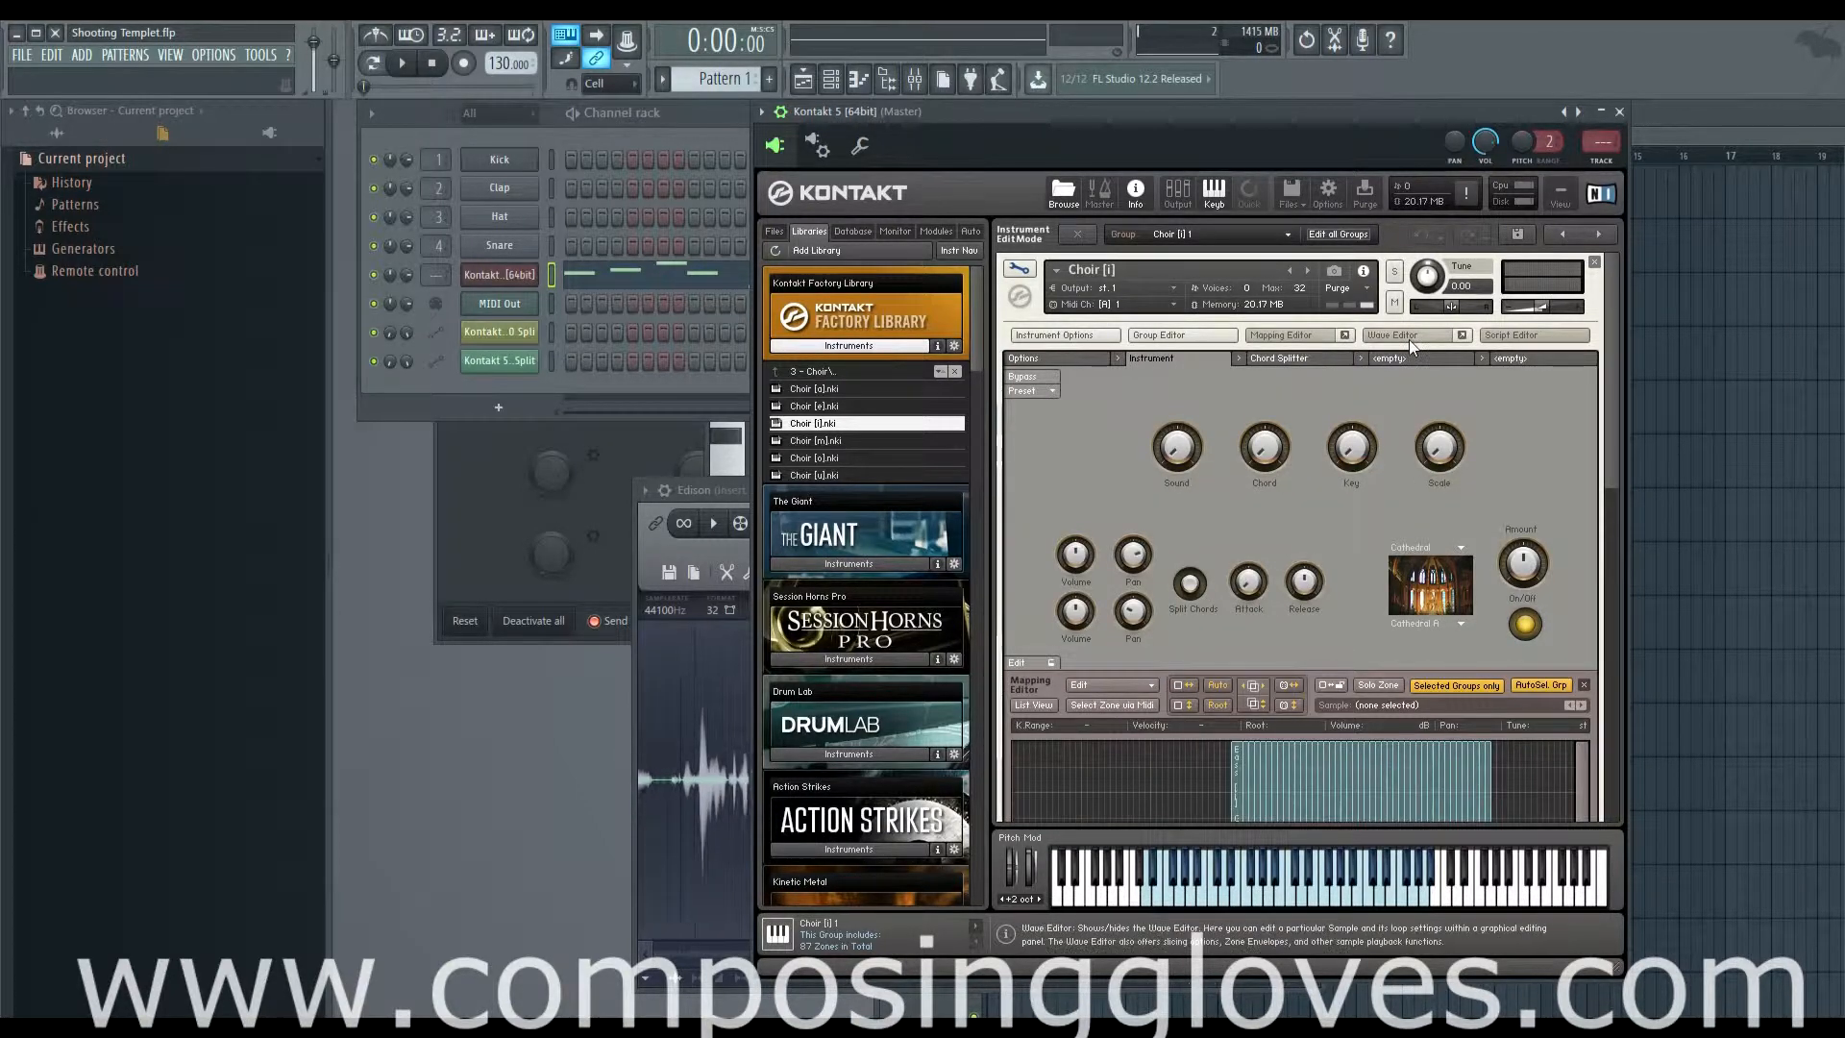
- Examine the script controls alongside the zone map, and hide the Script Editor so only the Mapping Editor remains open
scroll(1368, 731, "down", 3)
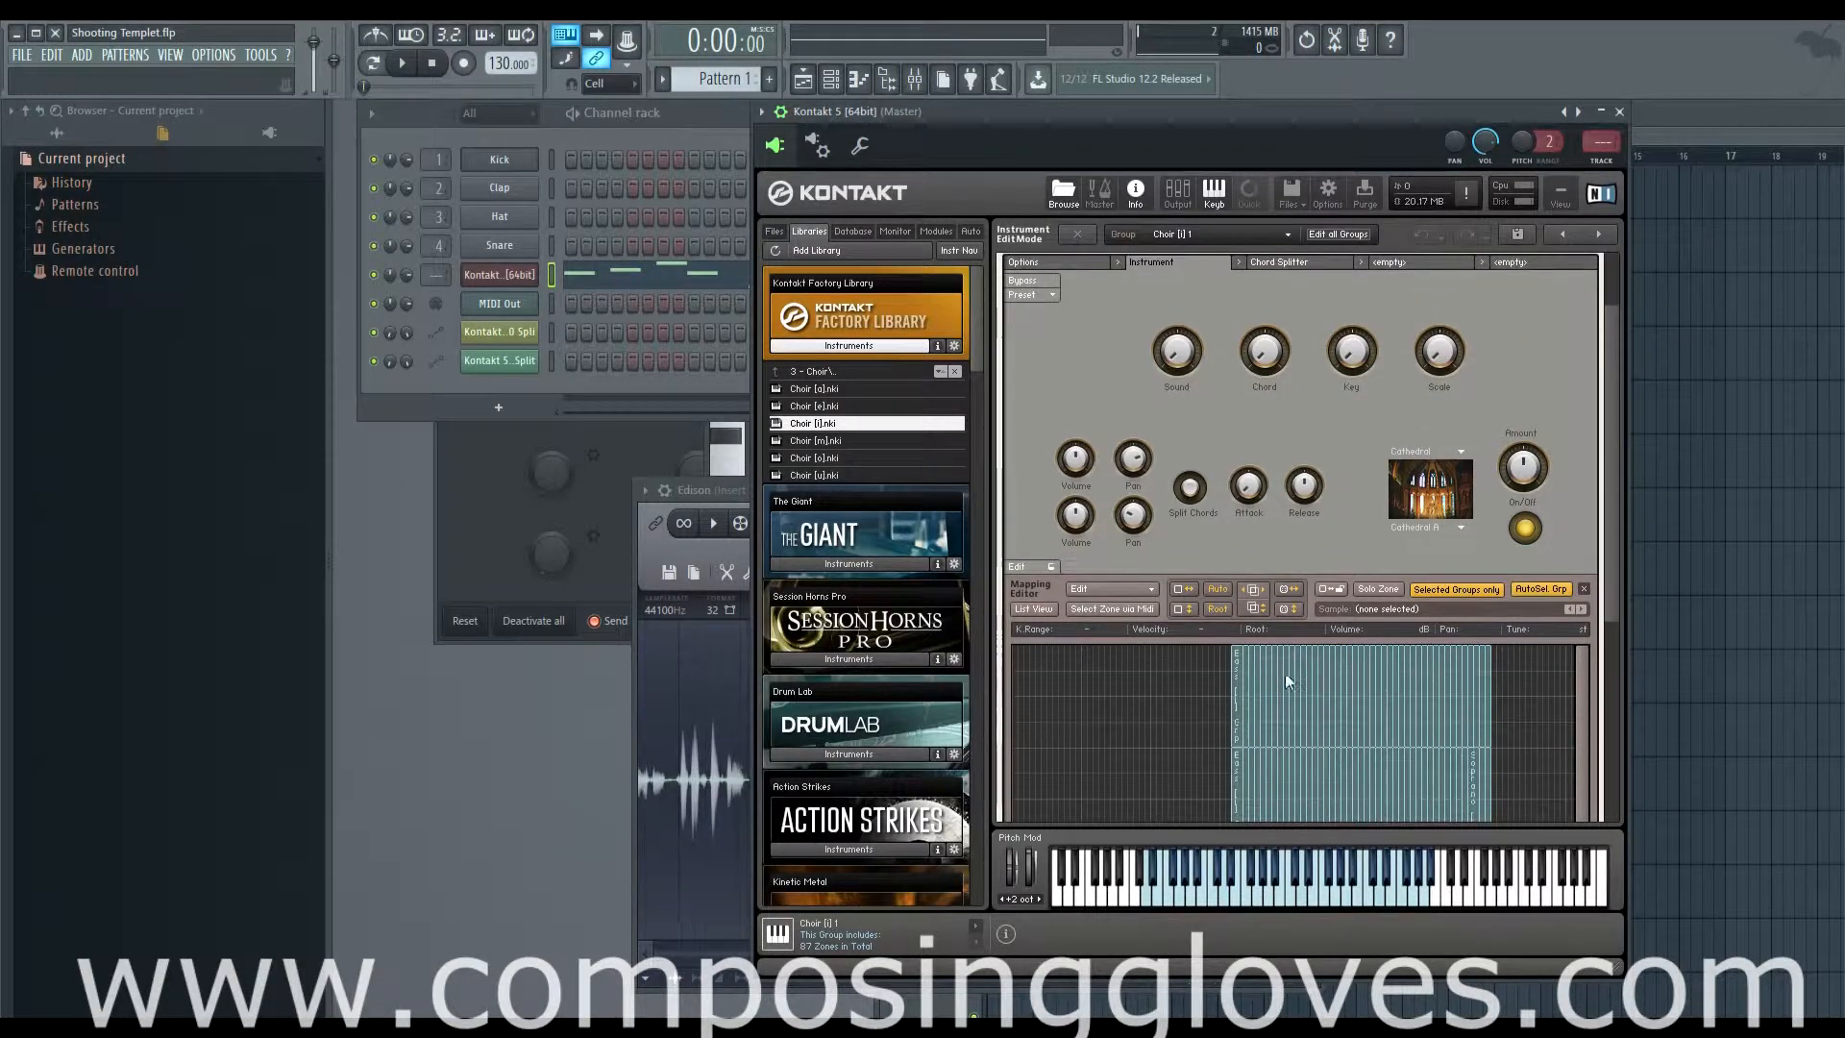
scroll(1288, 680, "down", 1)
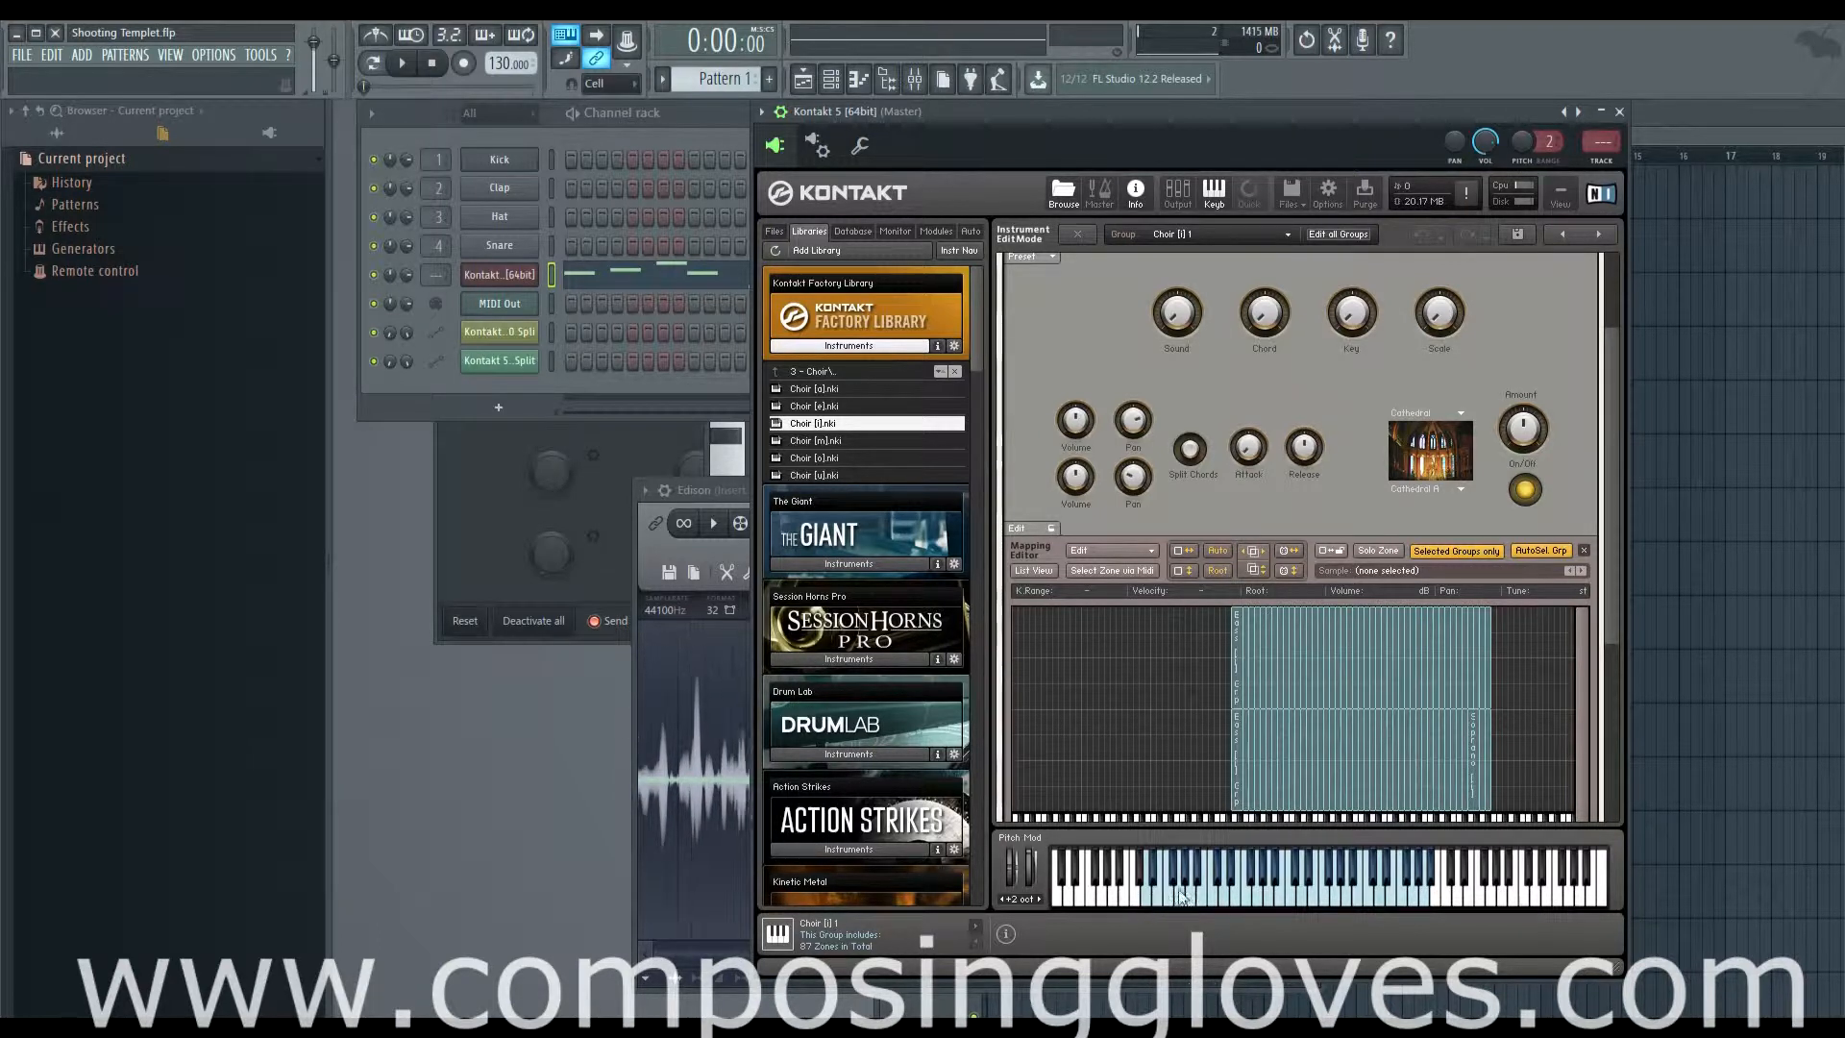
scroll(1405, 655, "up", 5)
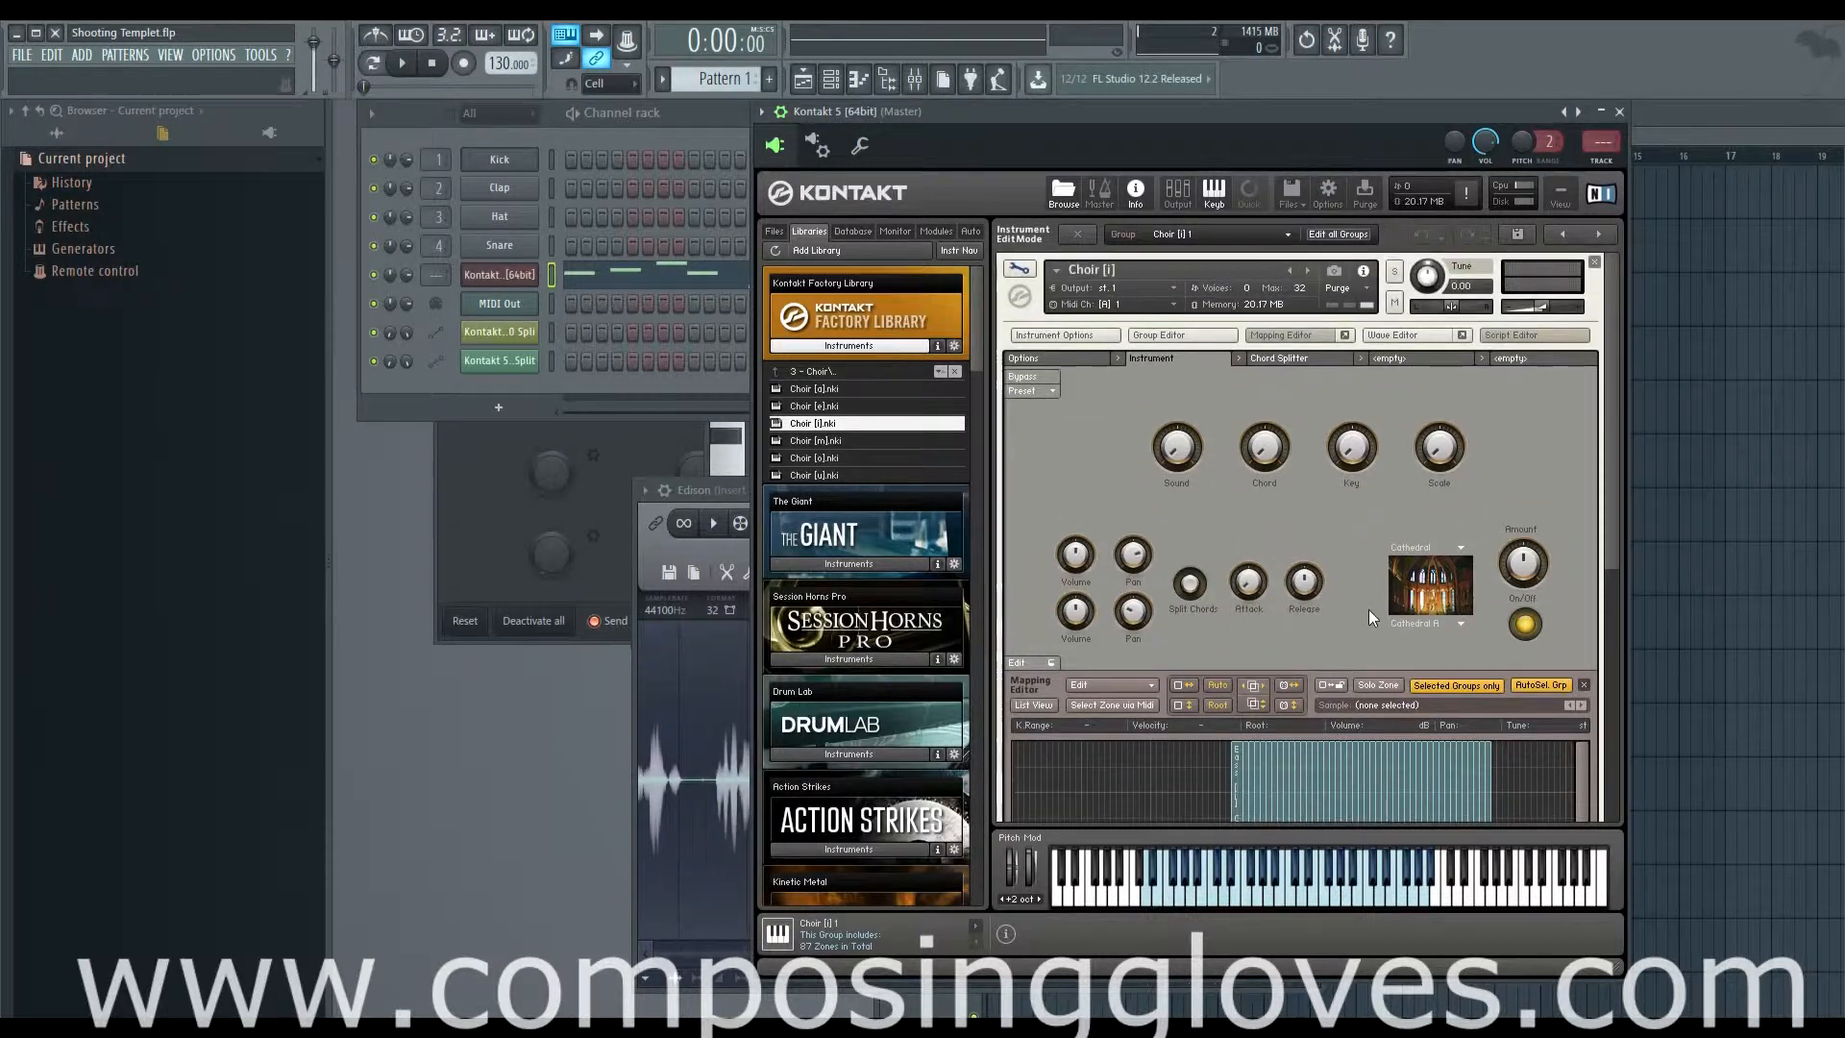
left_click(1549, 336)
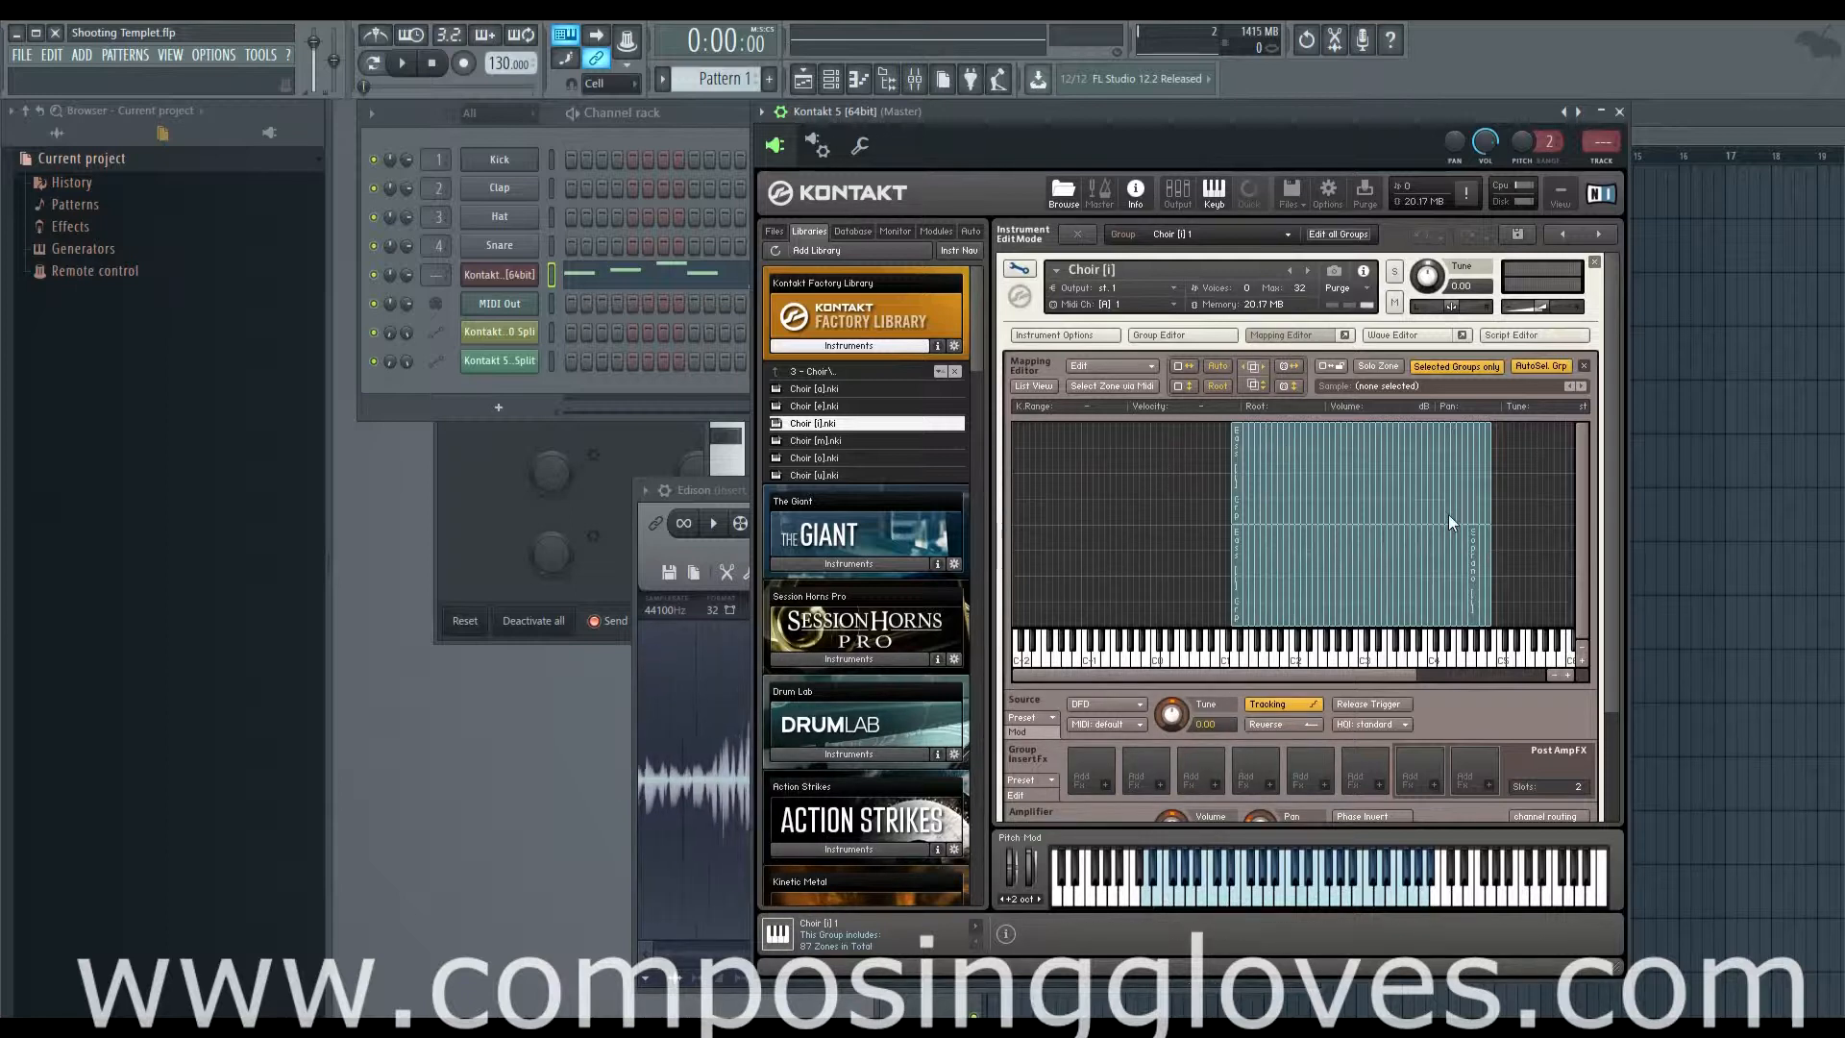
- Examine the zone map and the settings below it, briefly toggling the Script Editor on and off
scroll(1449, 516, "down", 2)
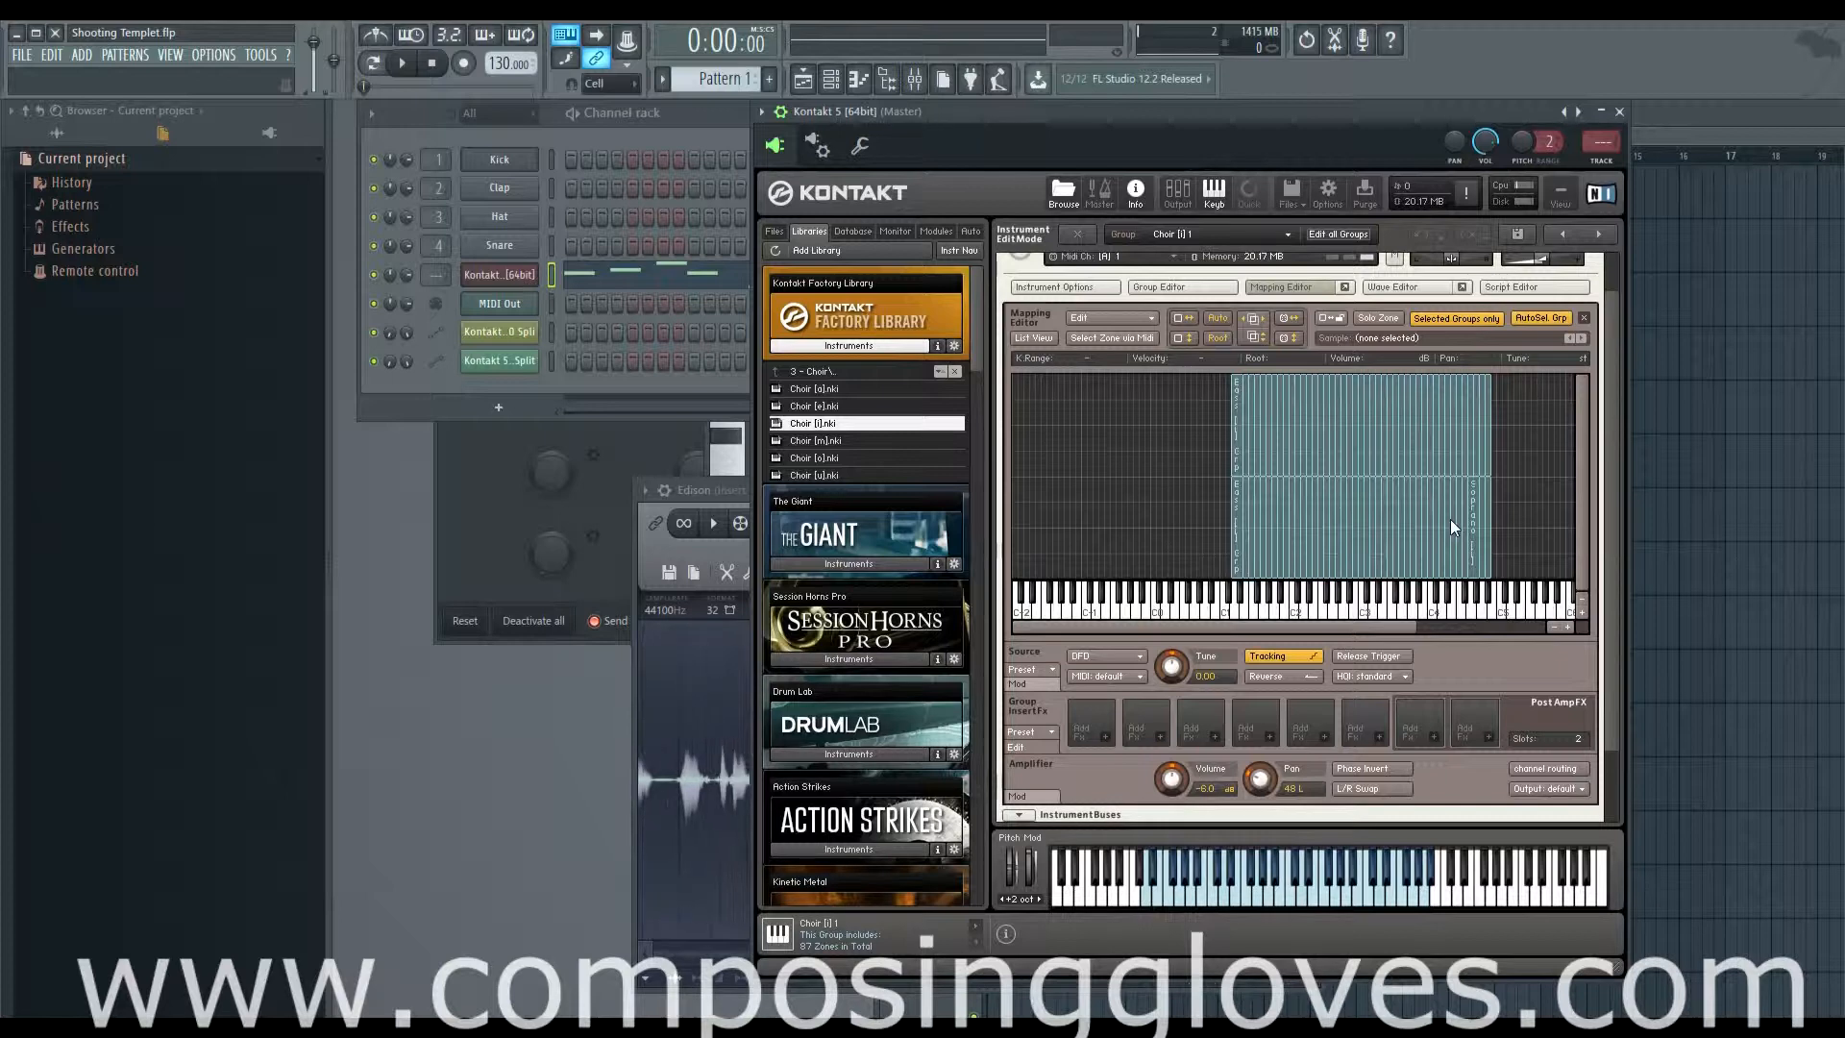
scroll(1450, 519, "down", 1)
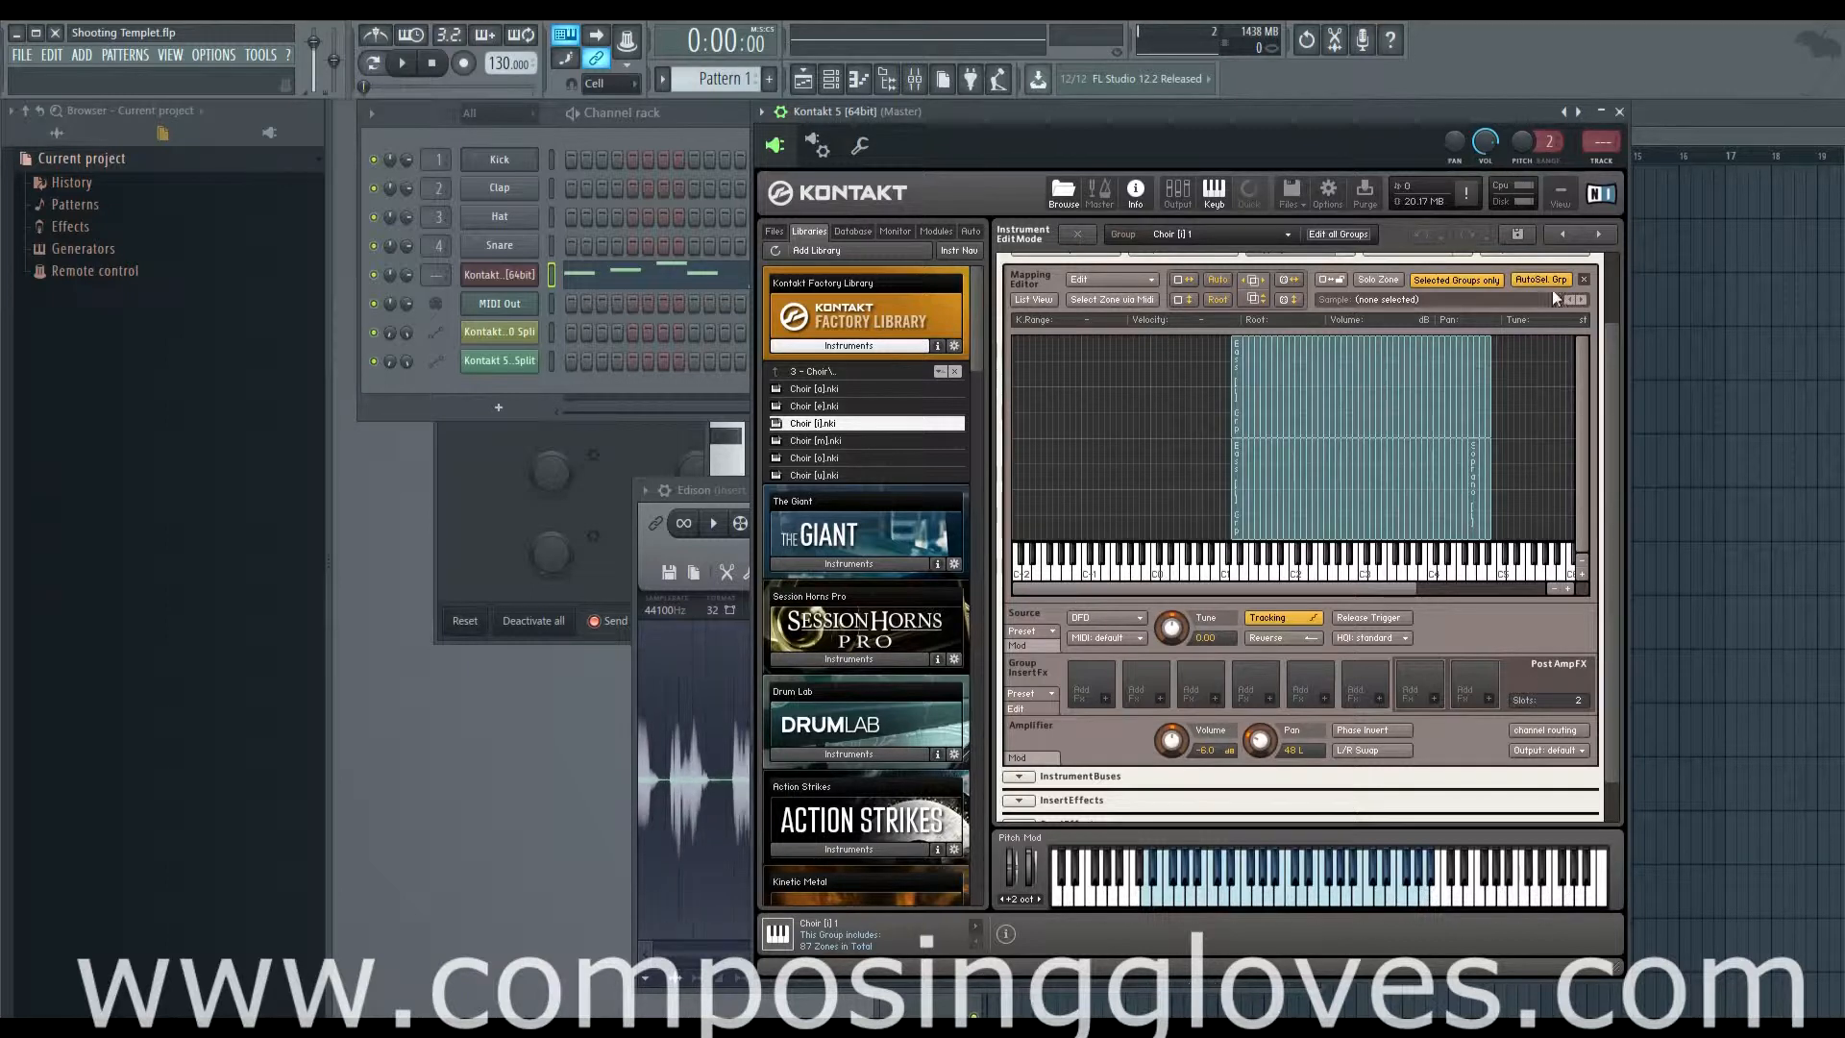
scroll(1552, 292, "up", 2)
left_click(1534, 307)
left_click(1534, 307)
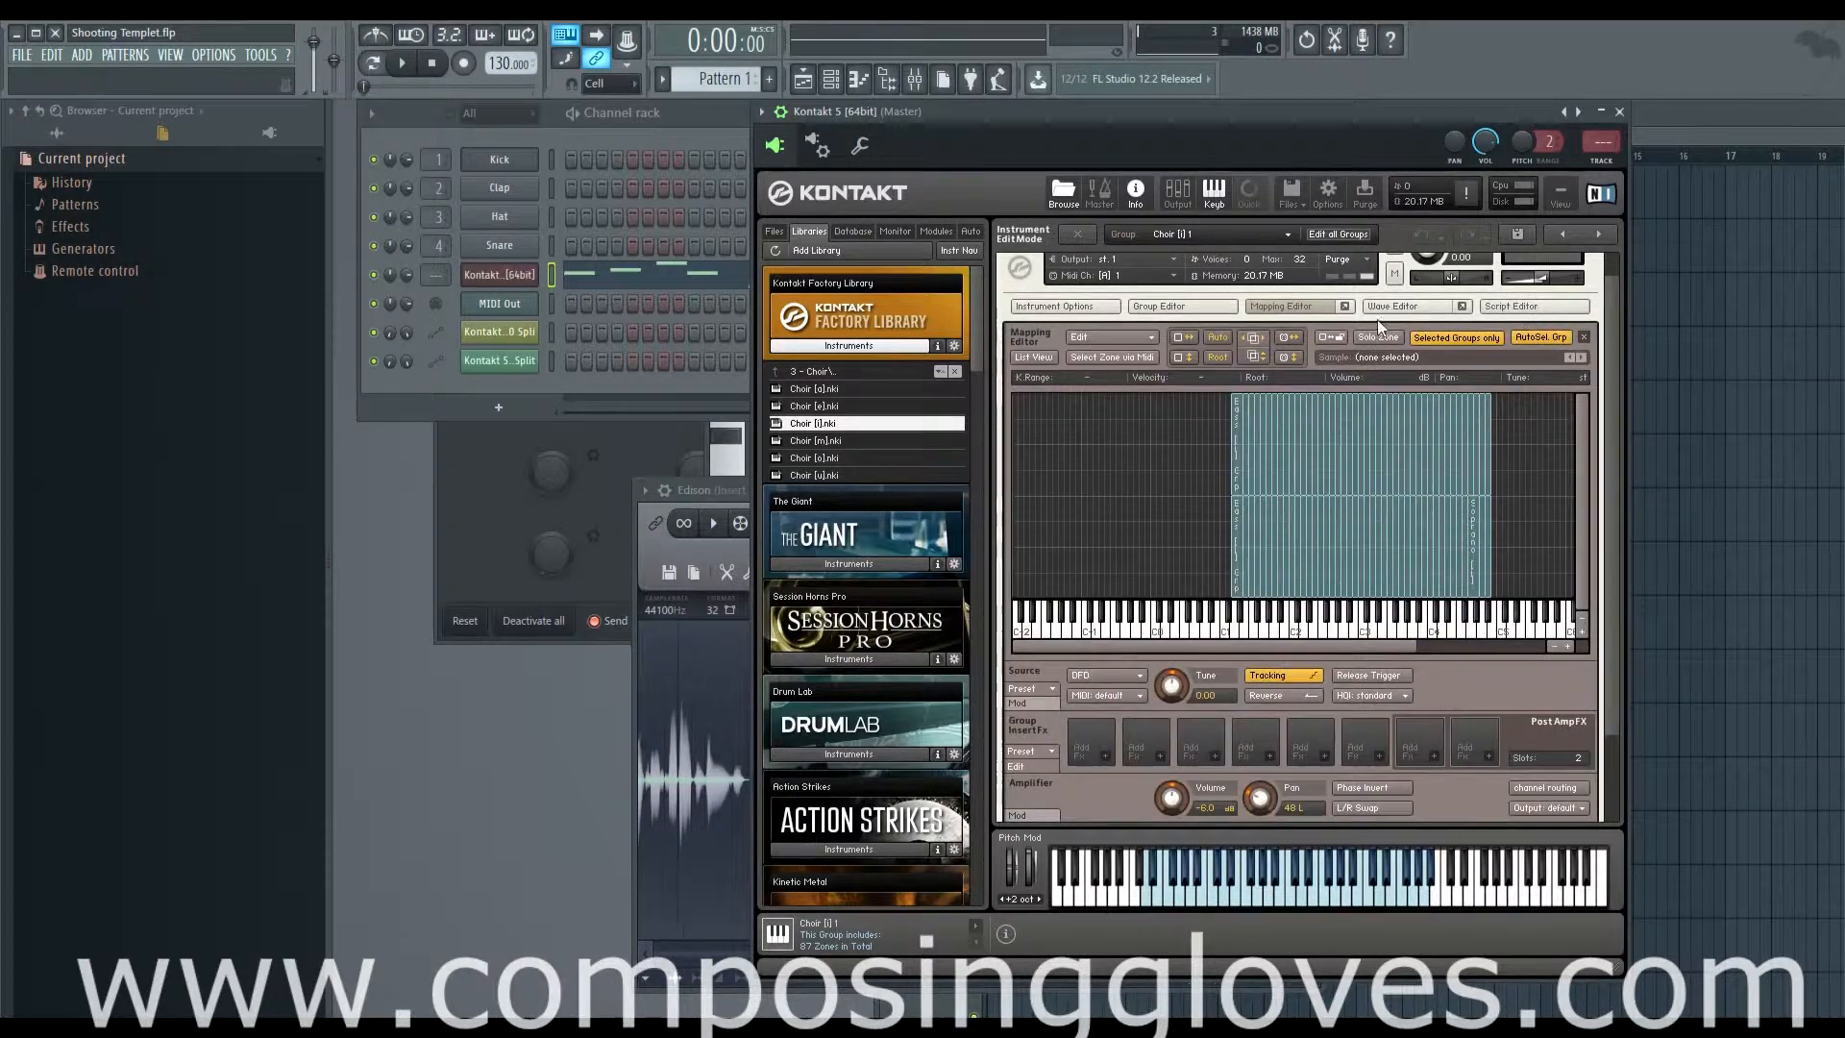
scroll(1467, 480, "up", 1)
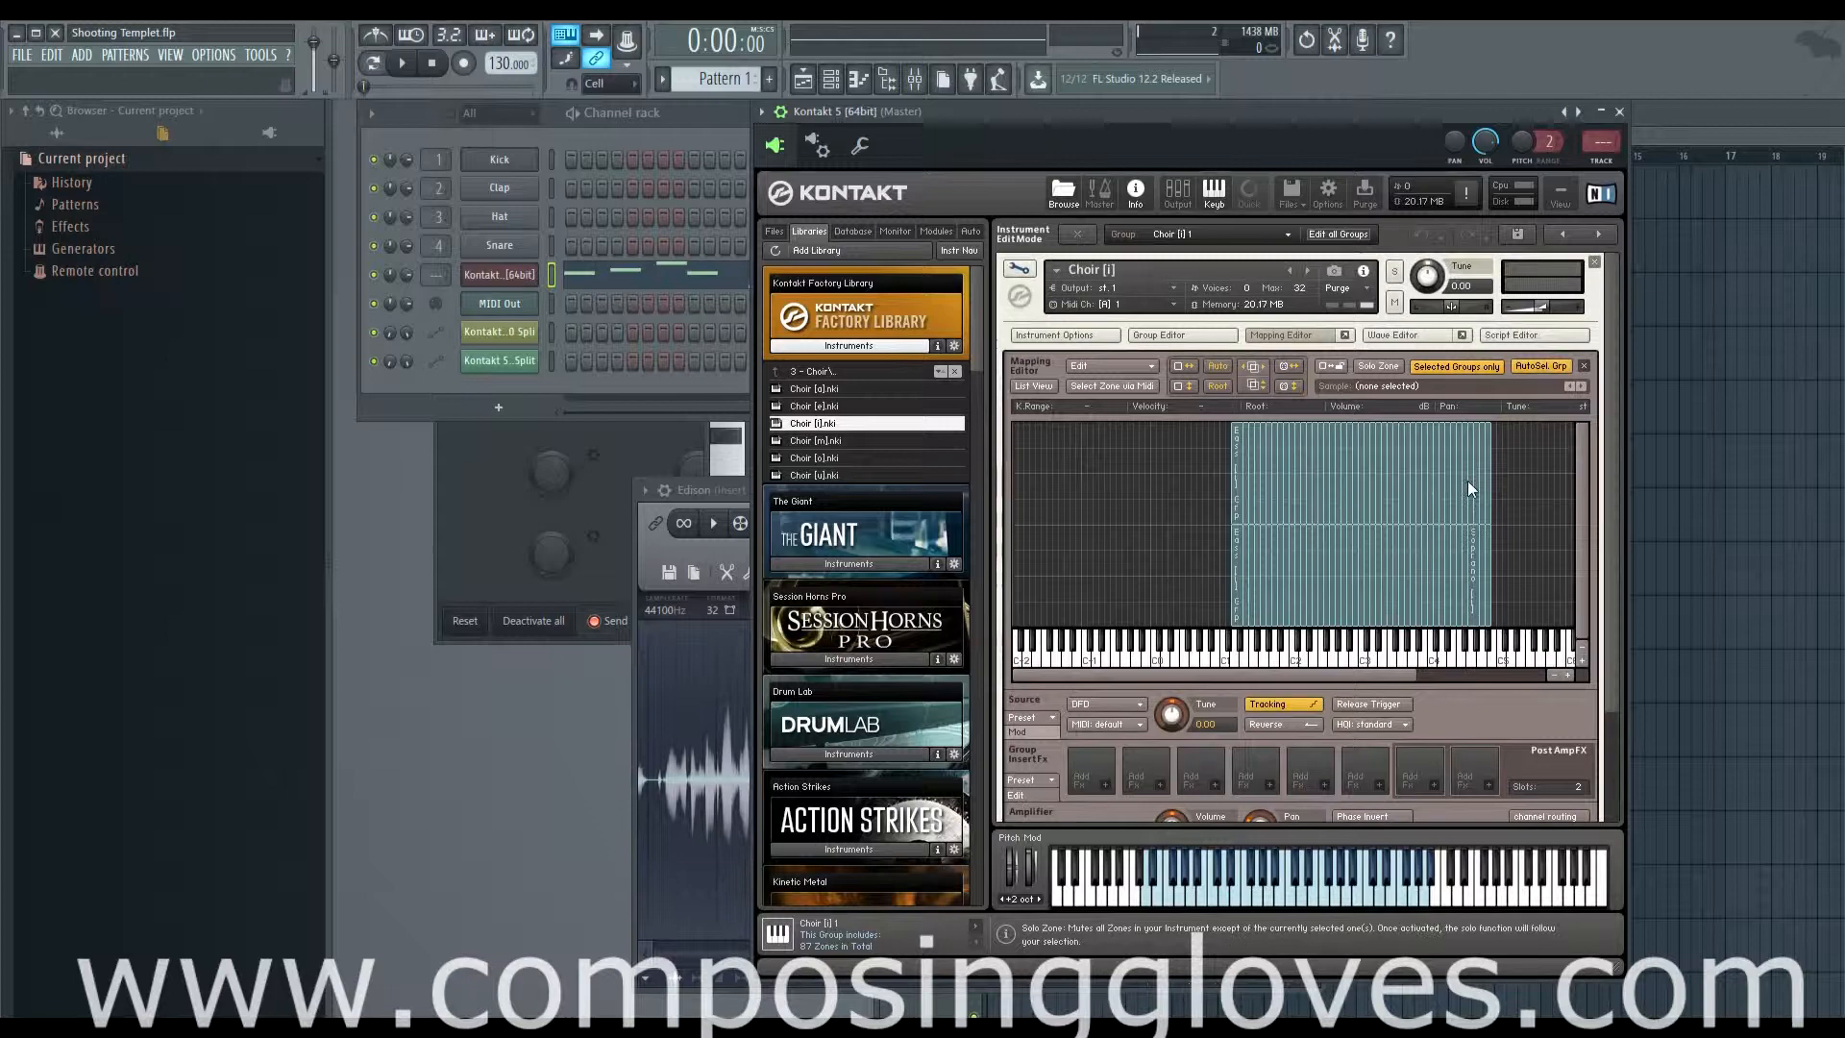
left_click(1514, 338)
left_click(1514, 338)
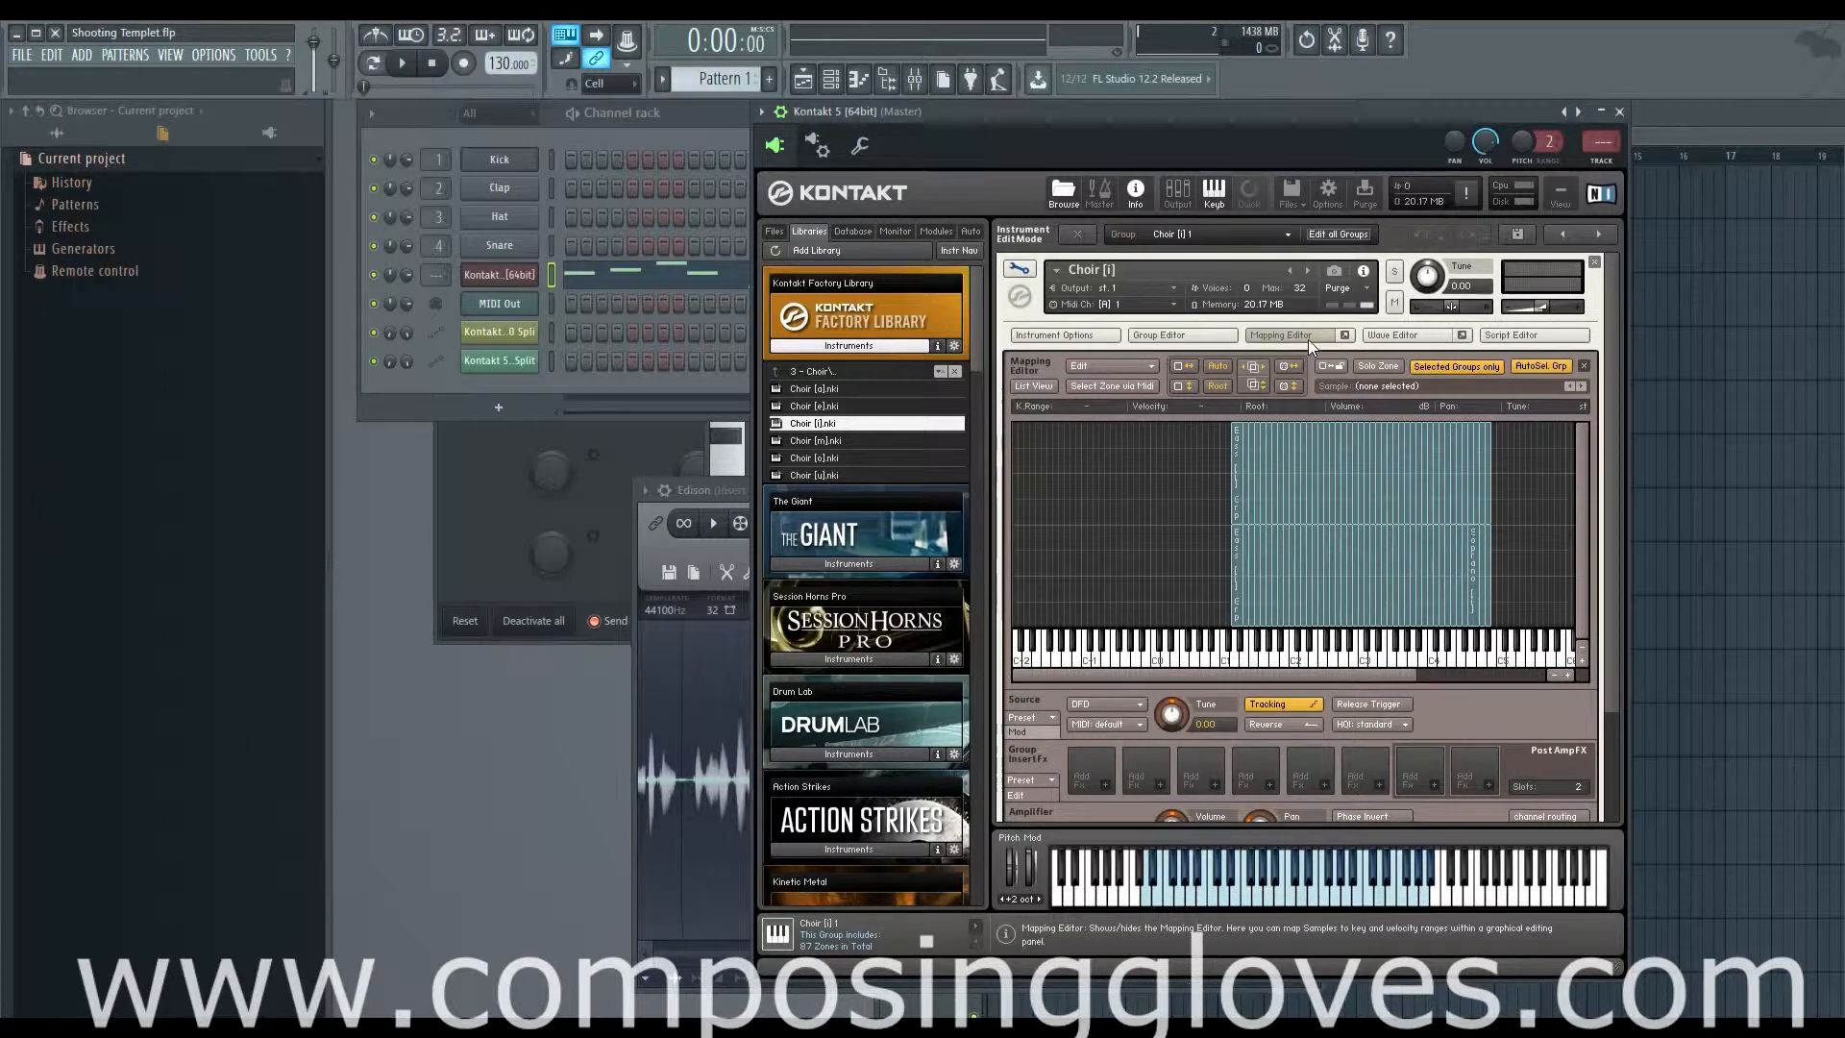
- Expand the Instrument Buses and Insert Effects sections of the Choir [i] instrument
scroll(1395, 486, "down", 3)
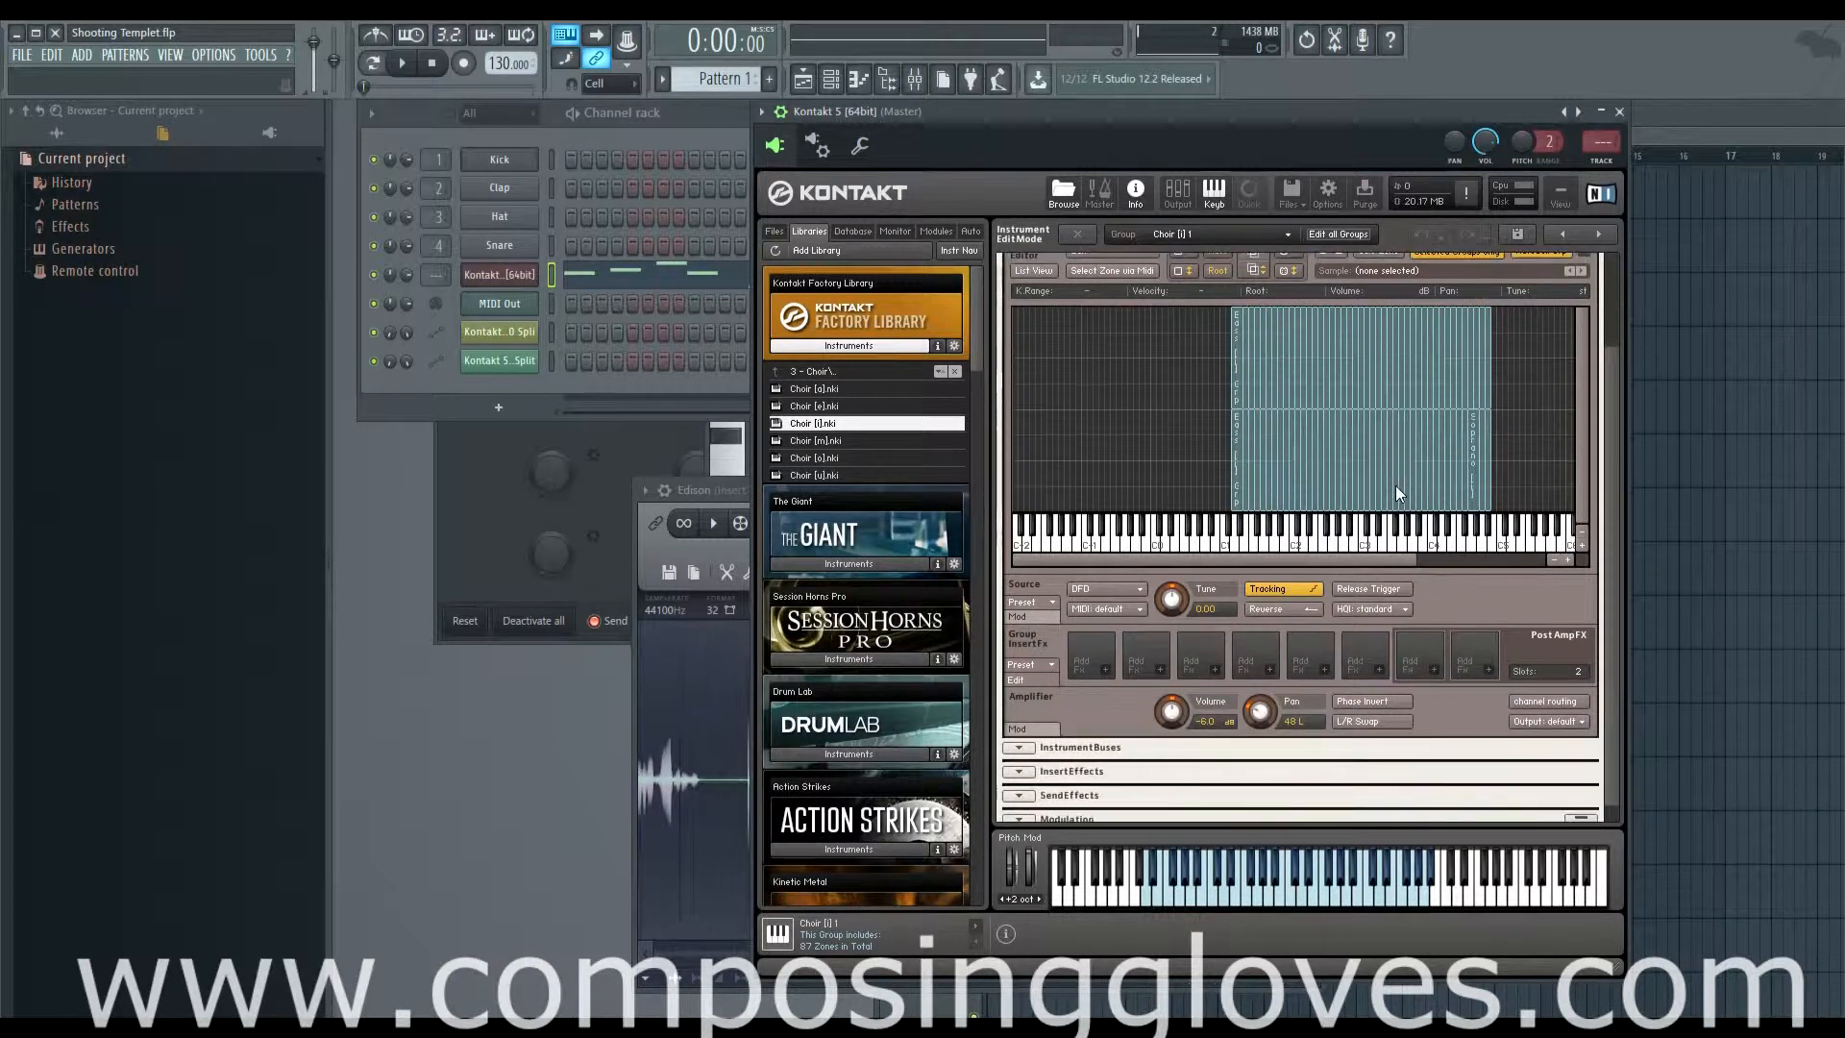
left_click(1019, 730)
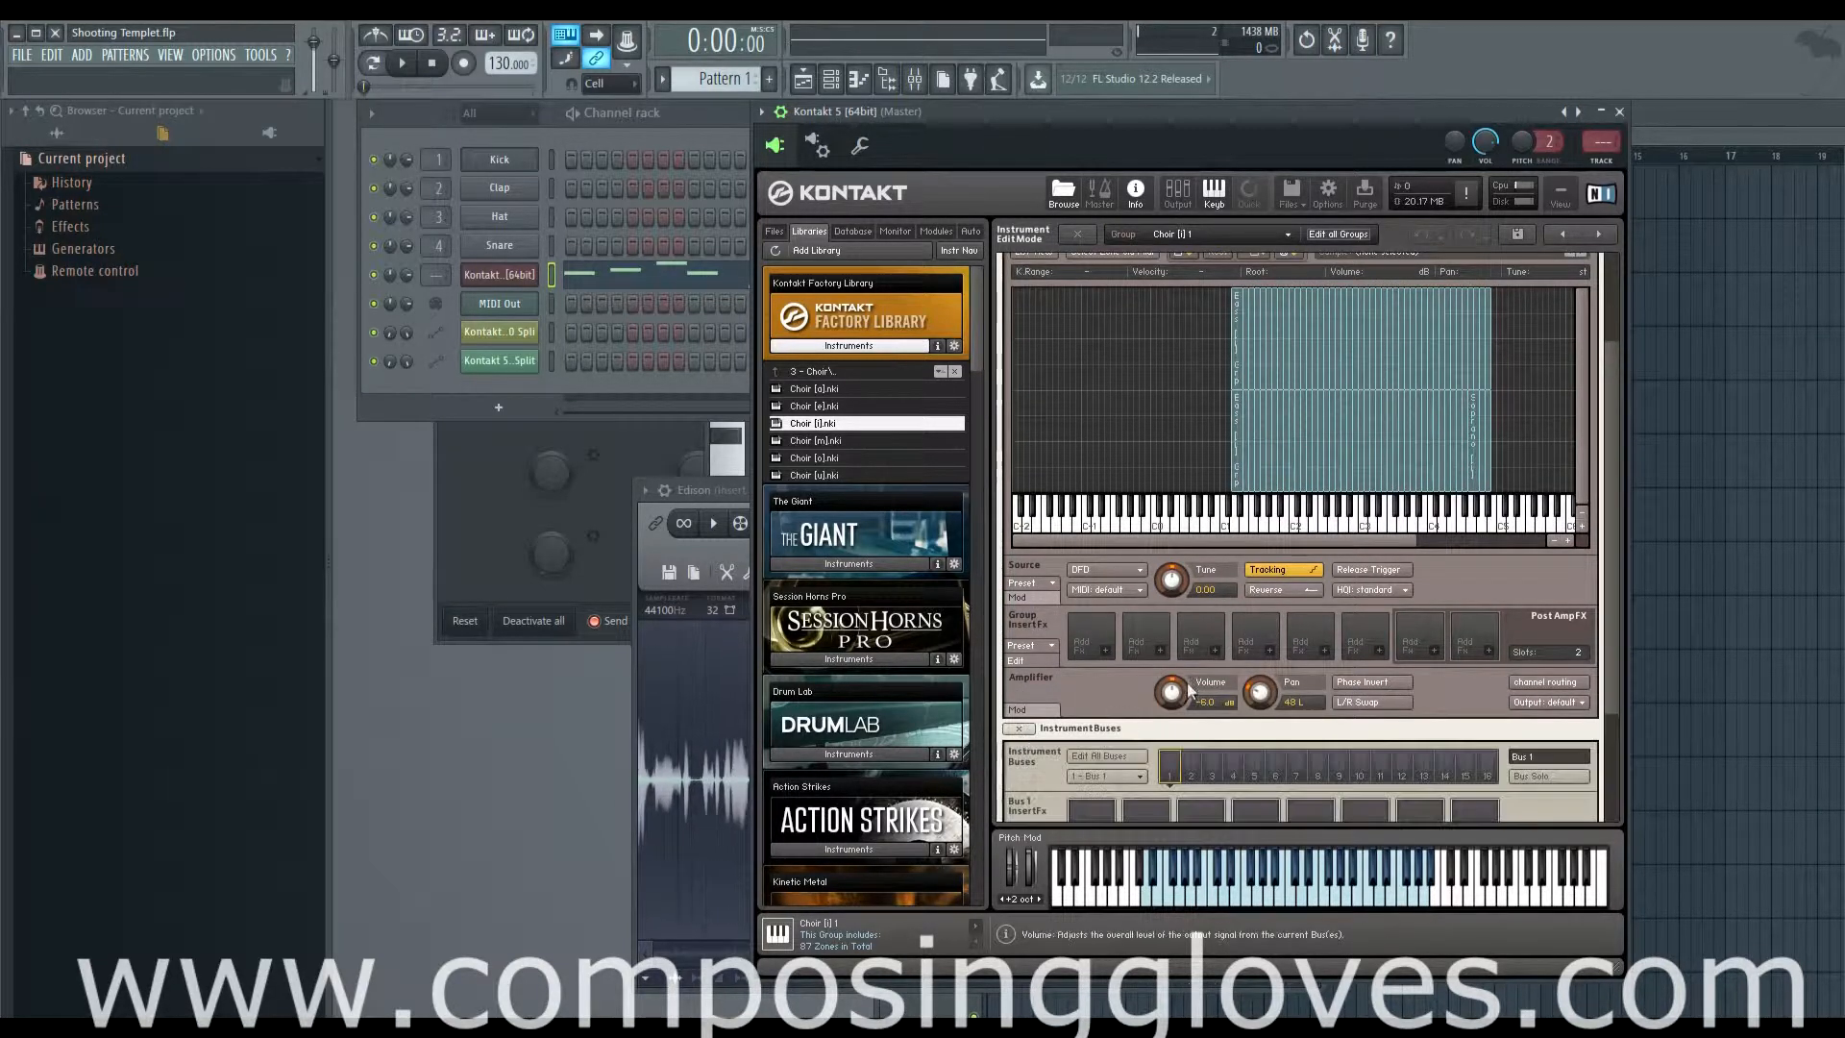
scroll(1189, 690, "down", 4)
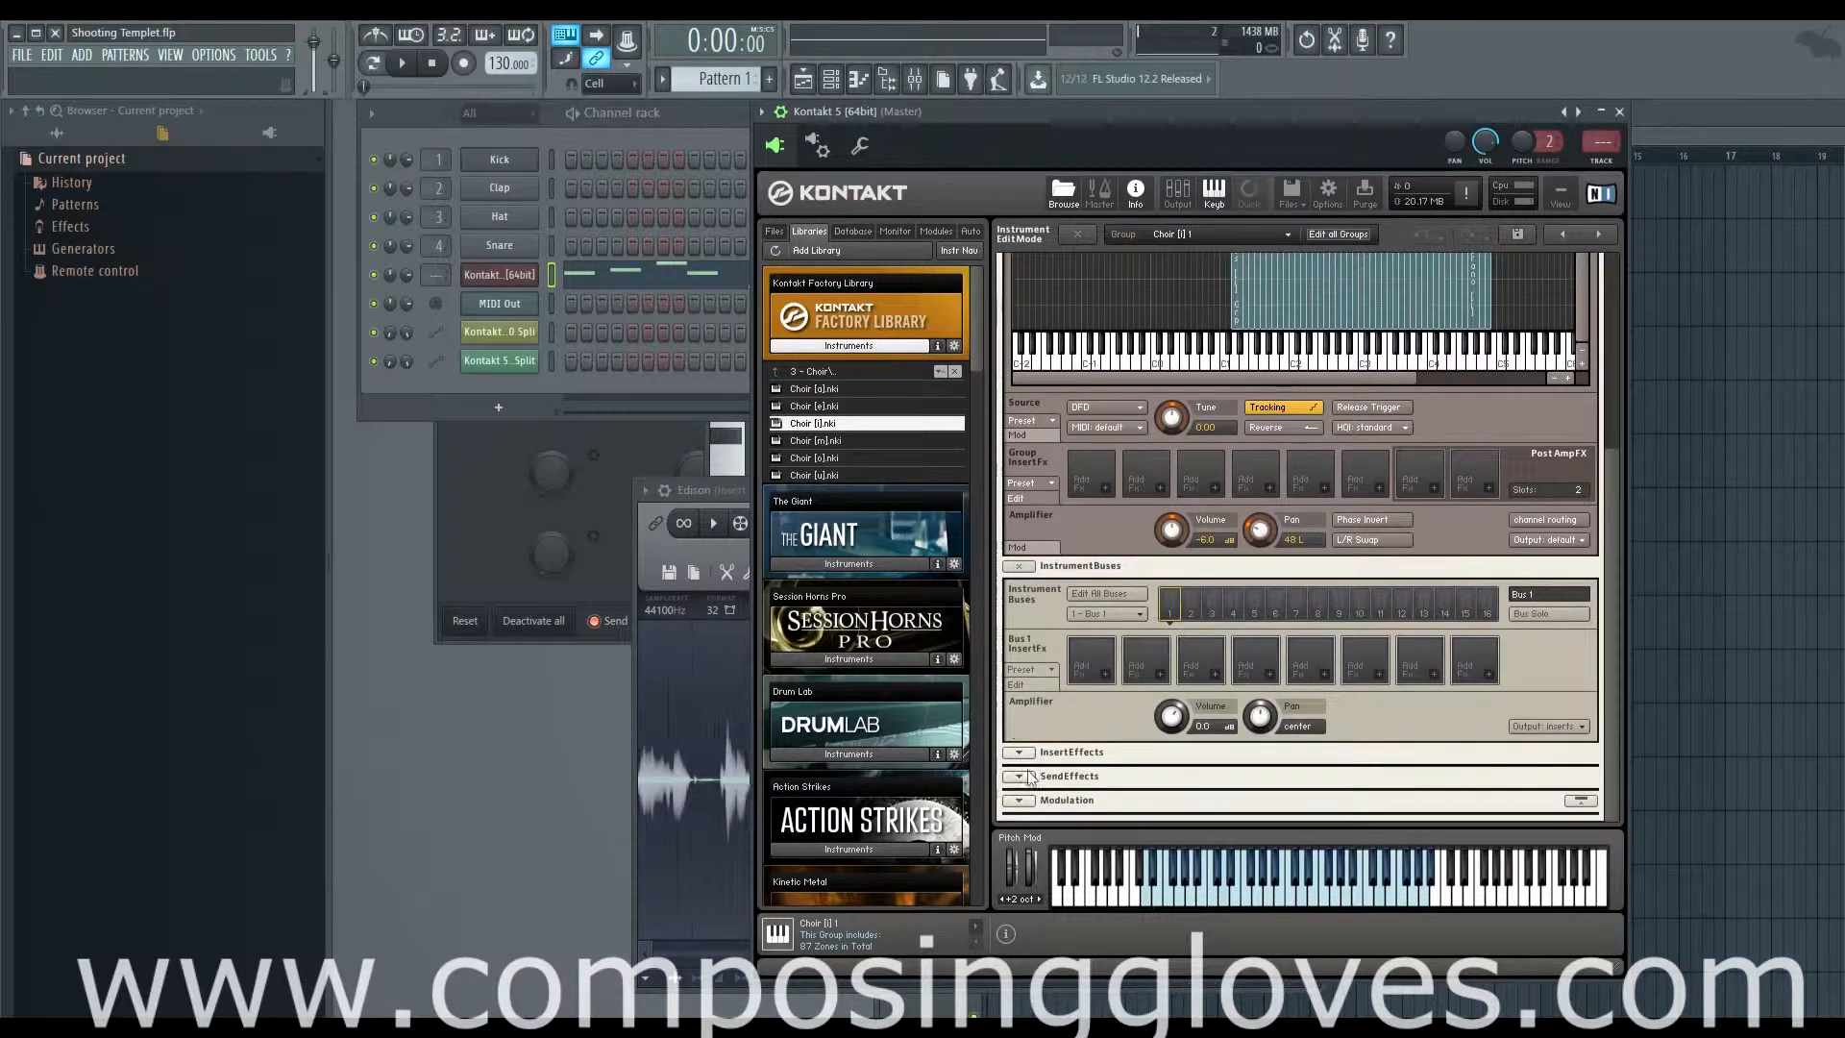
left_click(1022, 752)
scroll(1230, 663, "down", 5)
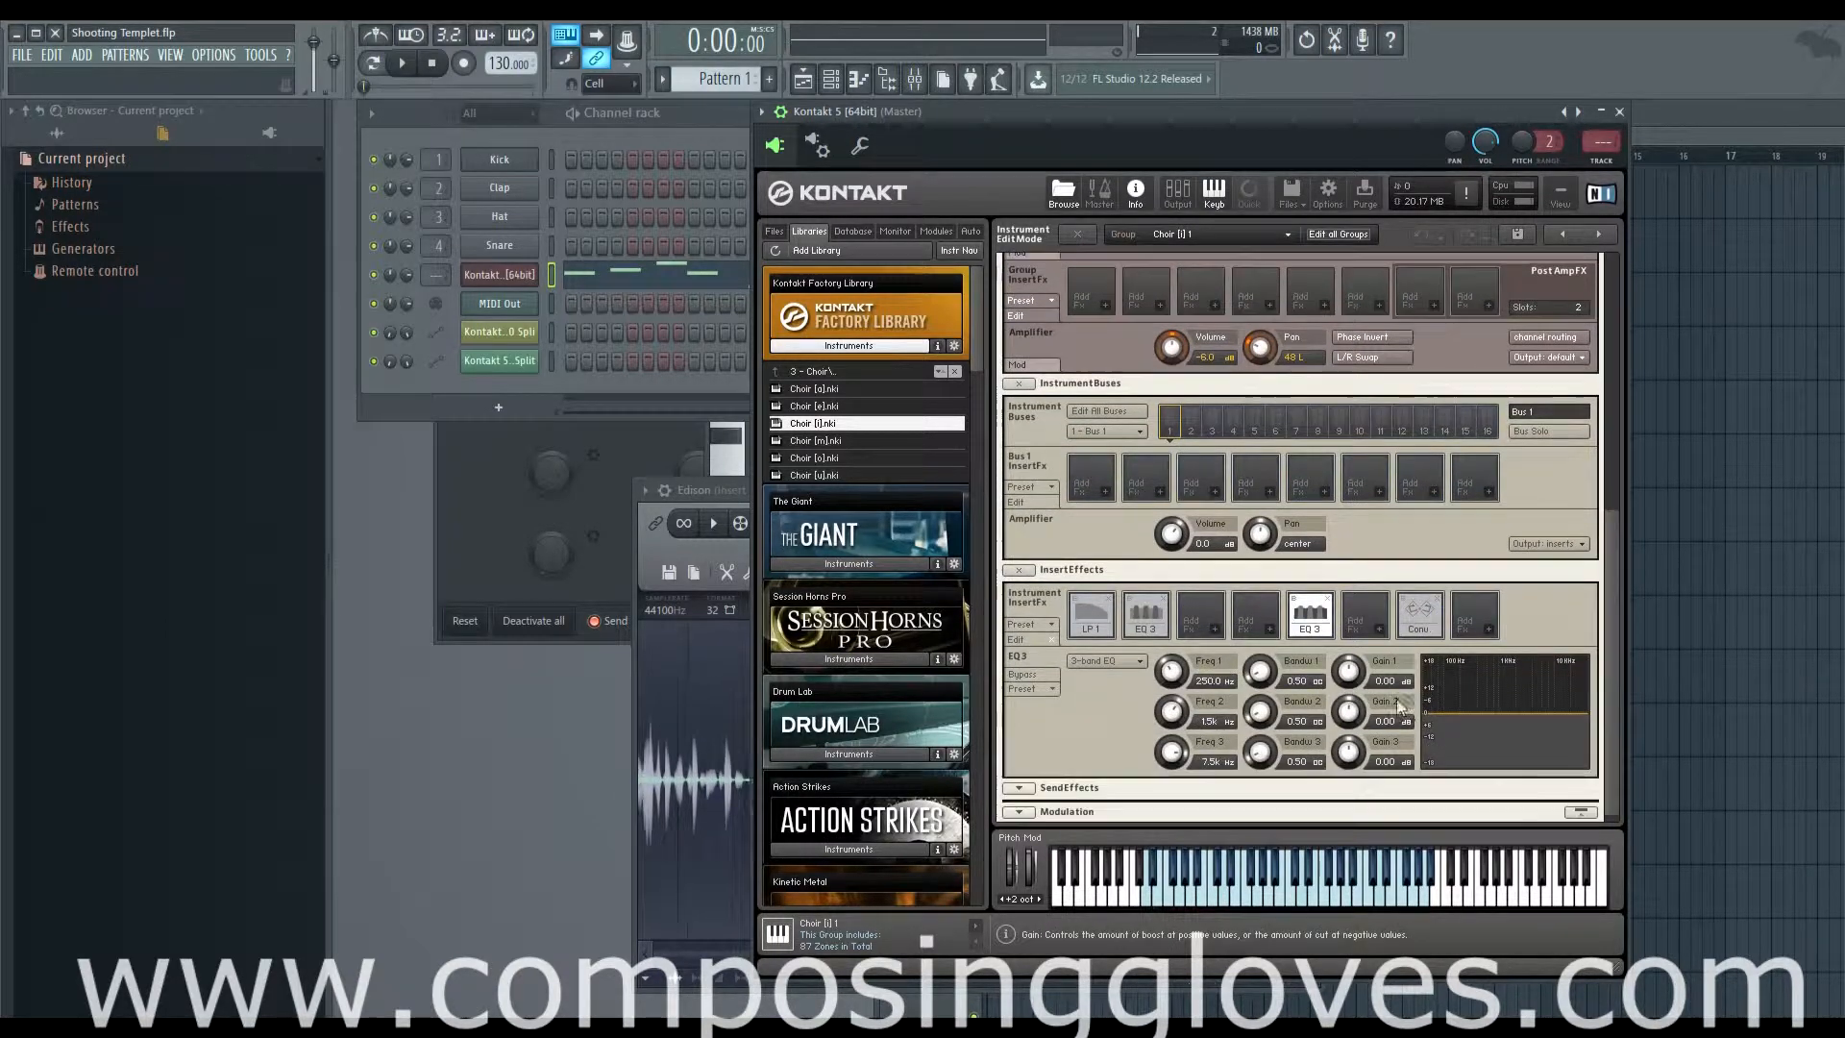
- View the settings of the convolution, EQ 3 and LP 1 insert effects
left_click(1419, 618)
left_click(1316, 624)
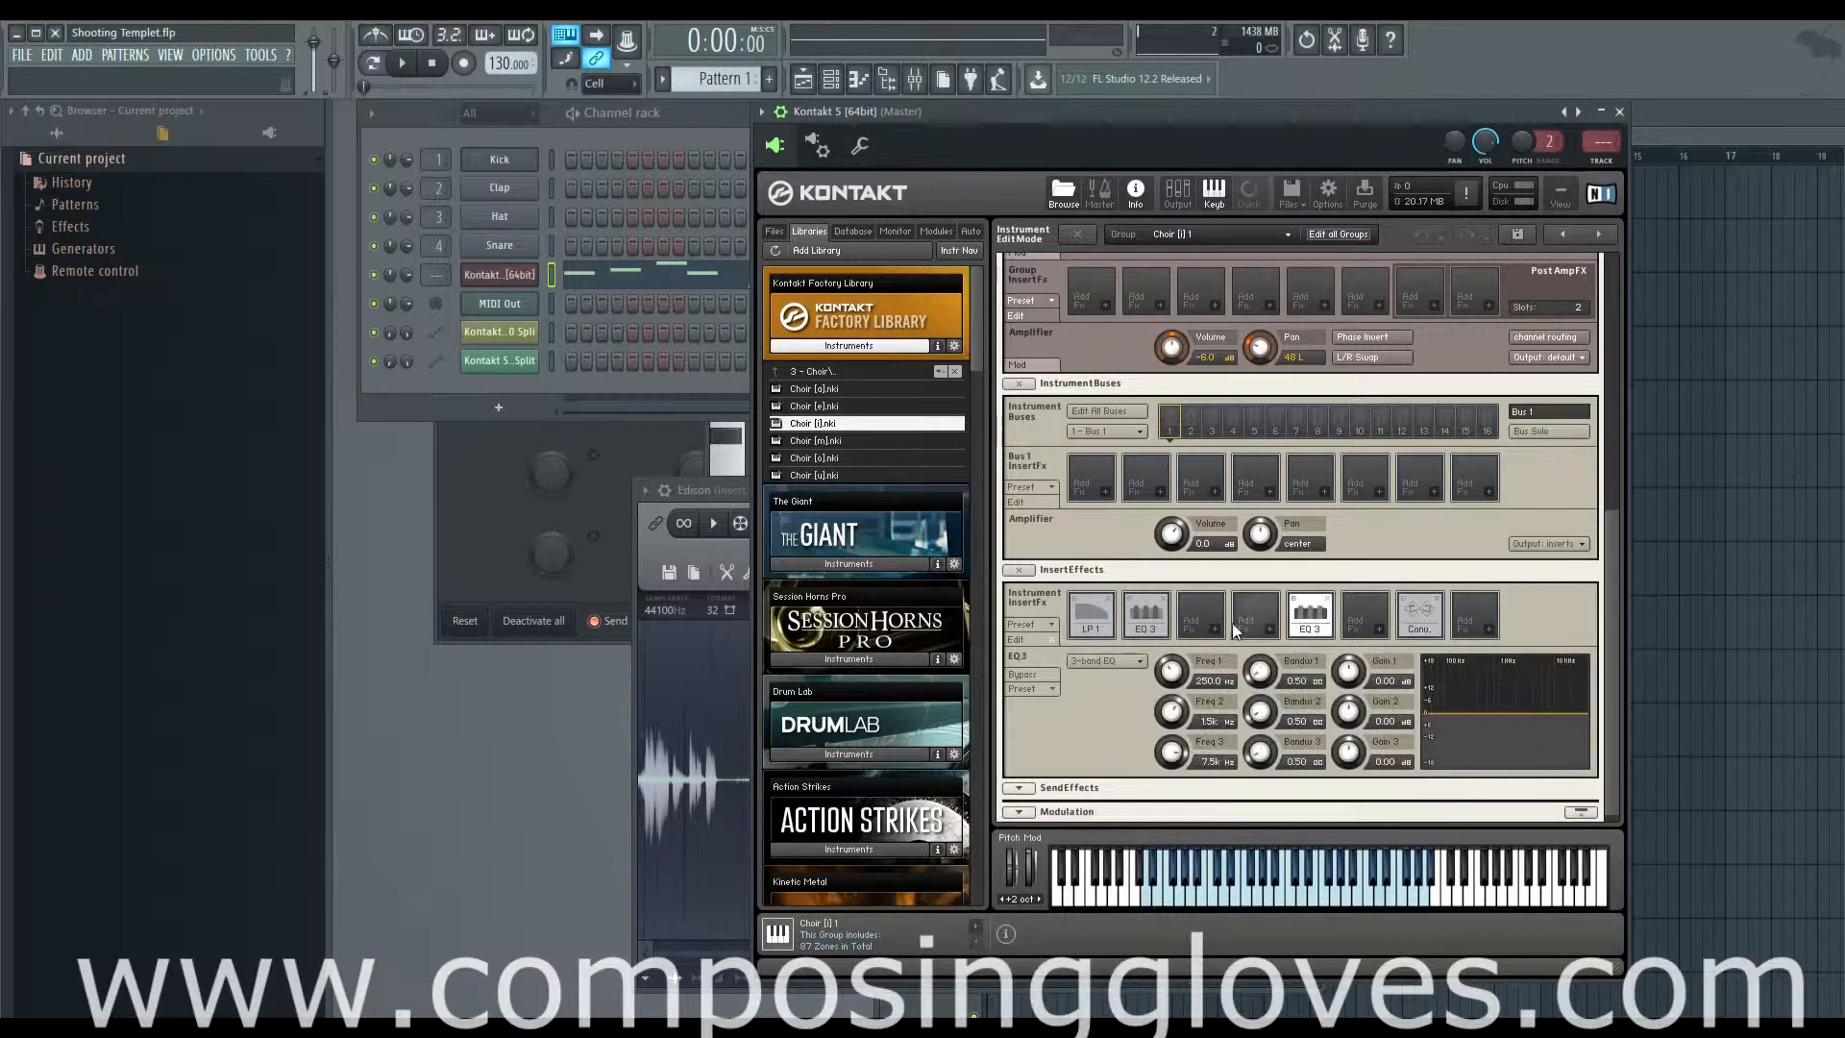
scroll(1144, 620, "up", 5)
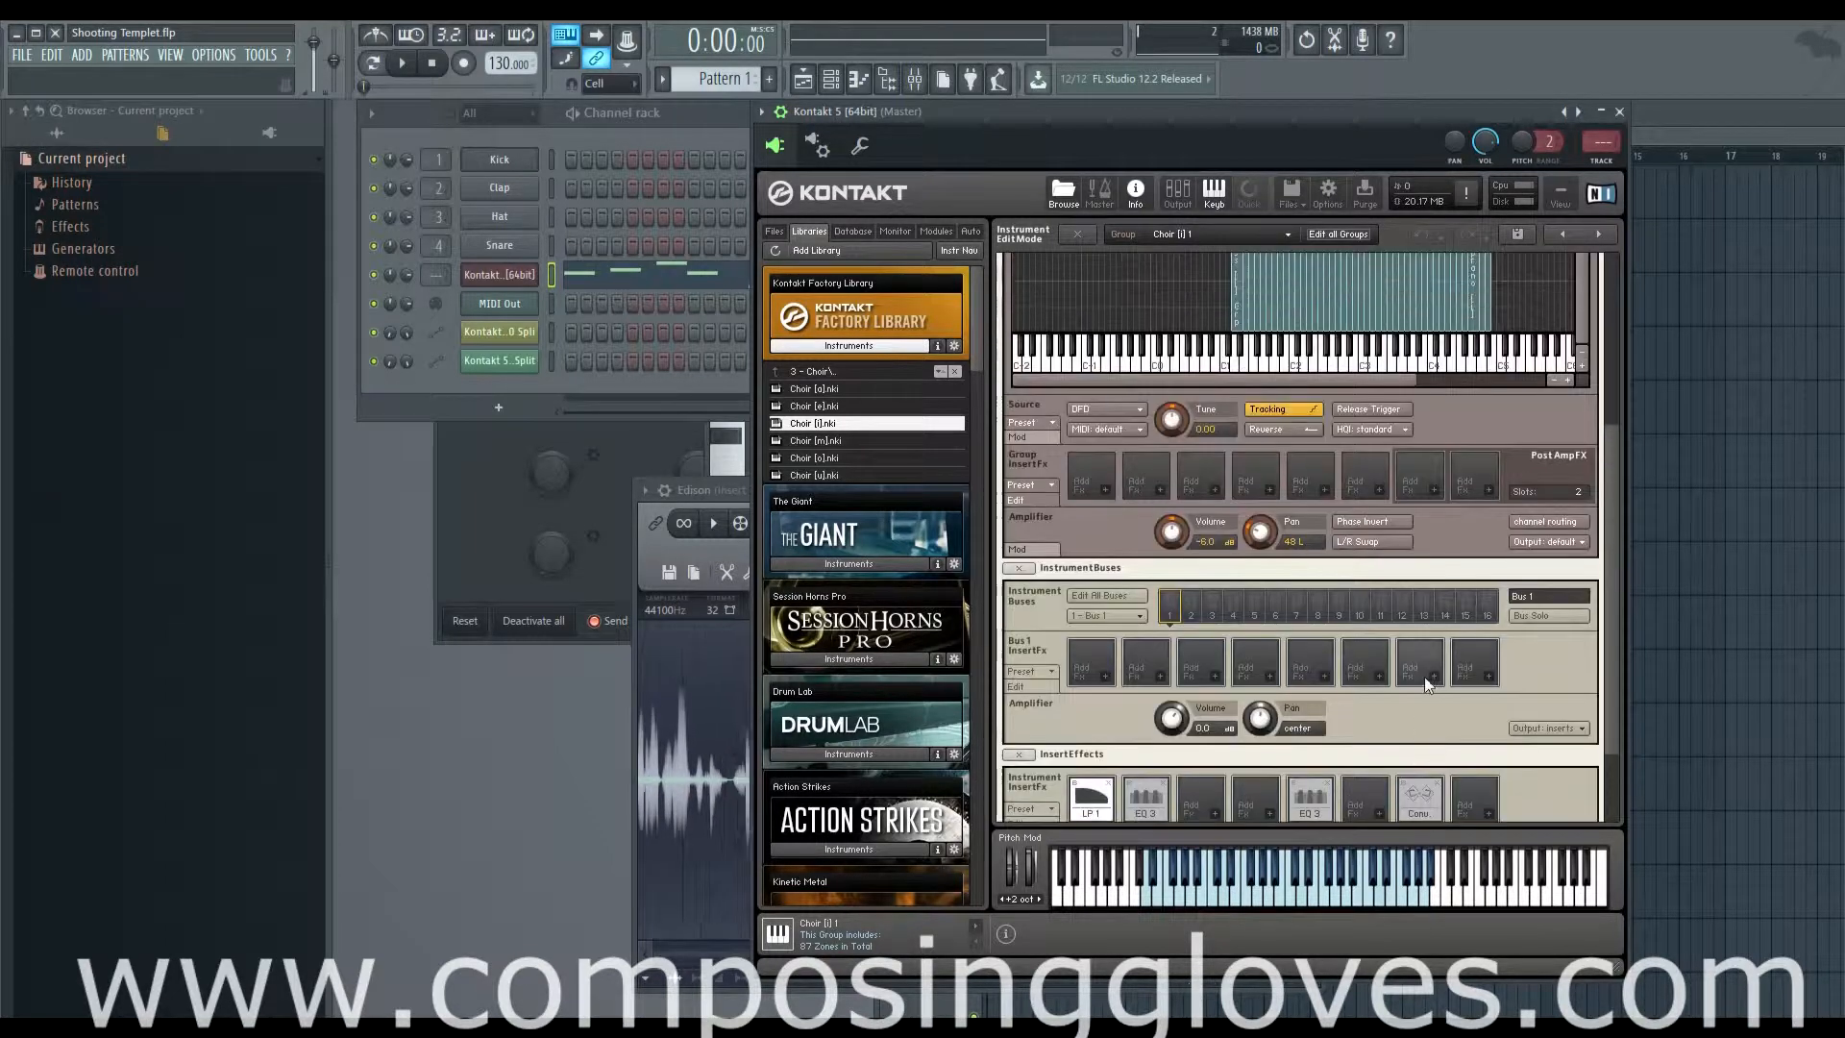
scroll(1314, 482, "up", 7)
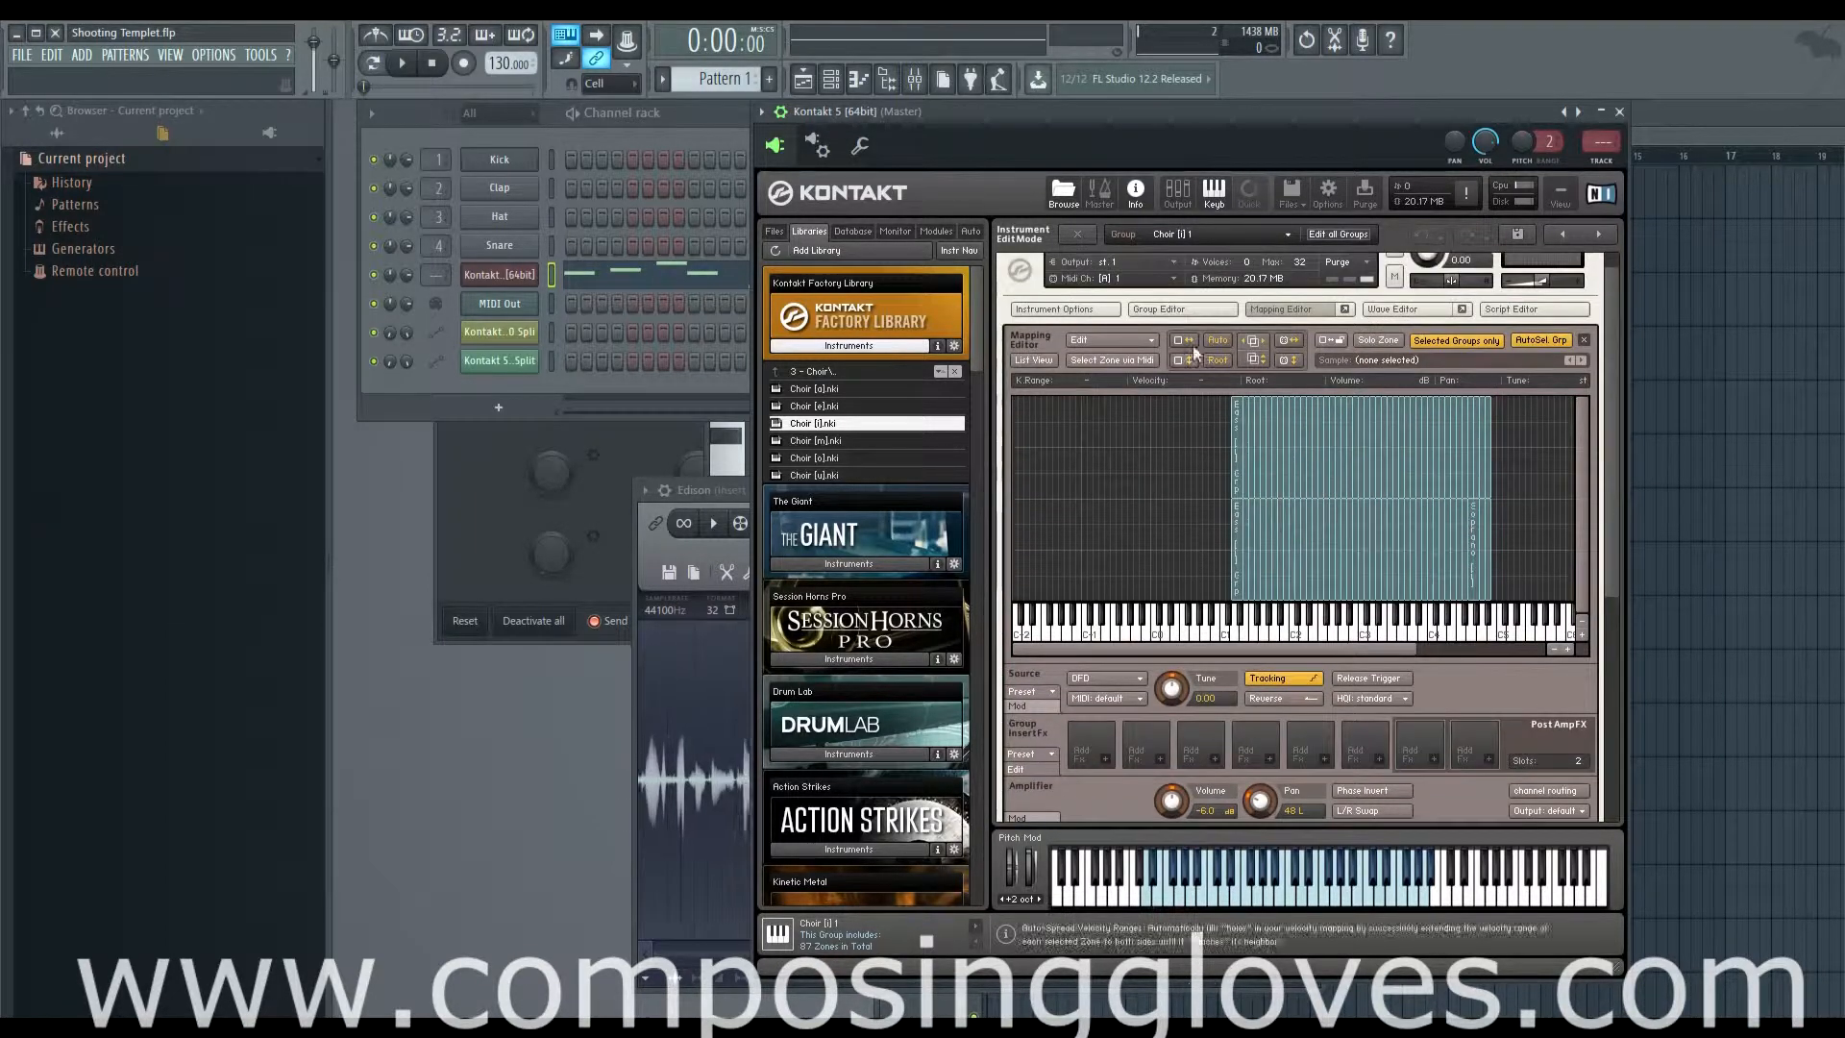
- Show the Wave Editor and view the sample waveforms of several zones, ending with the F2 tenor zone
left_click(1384, 309)
scroll(1365, 555, "down", 1)
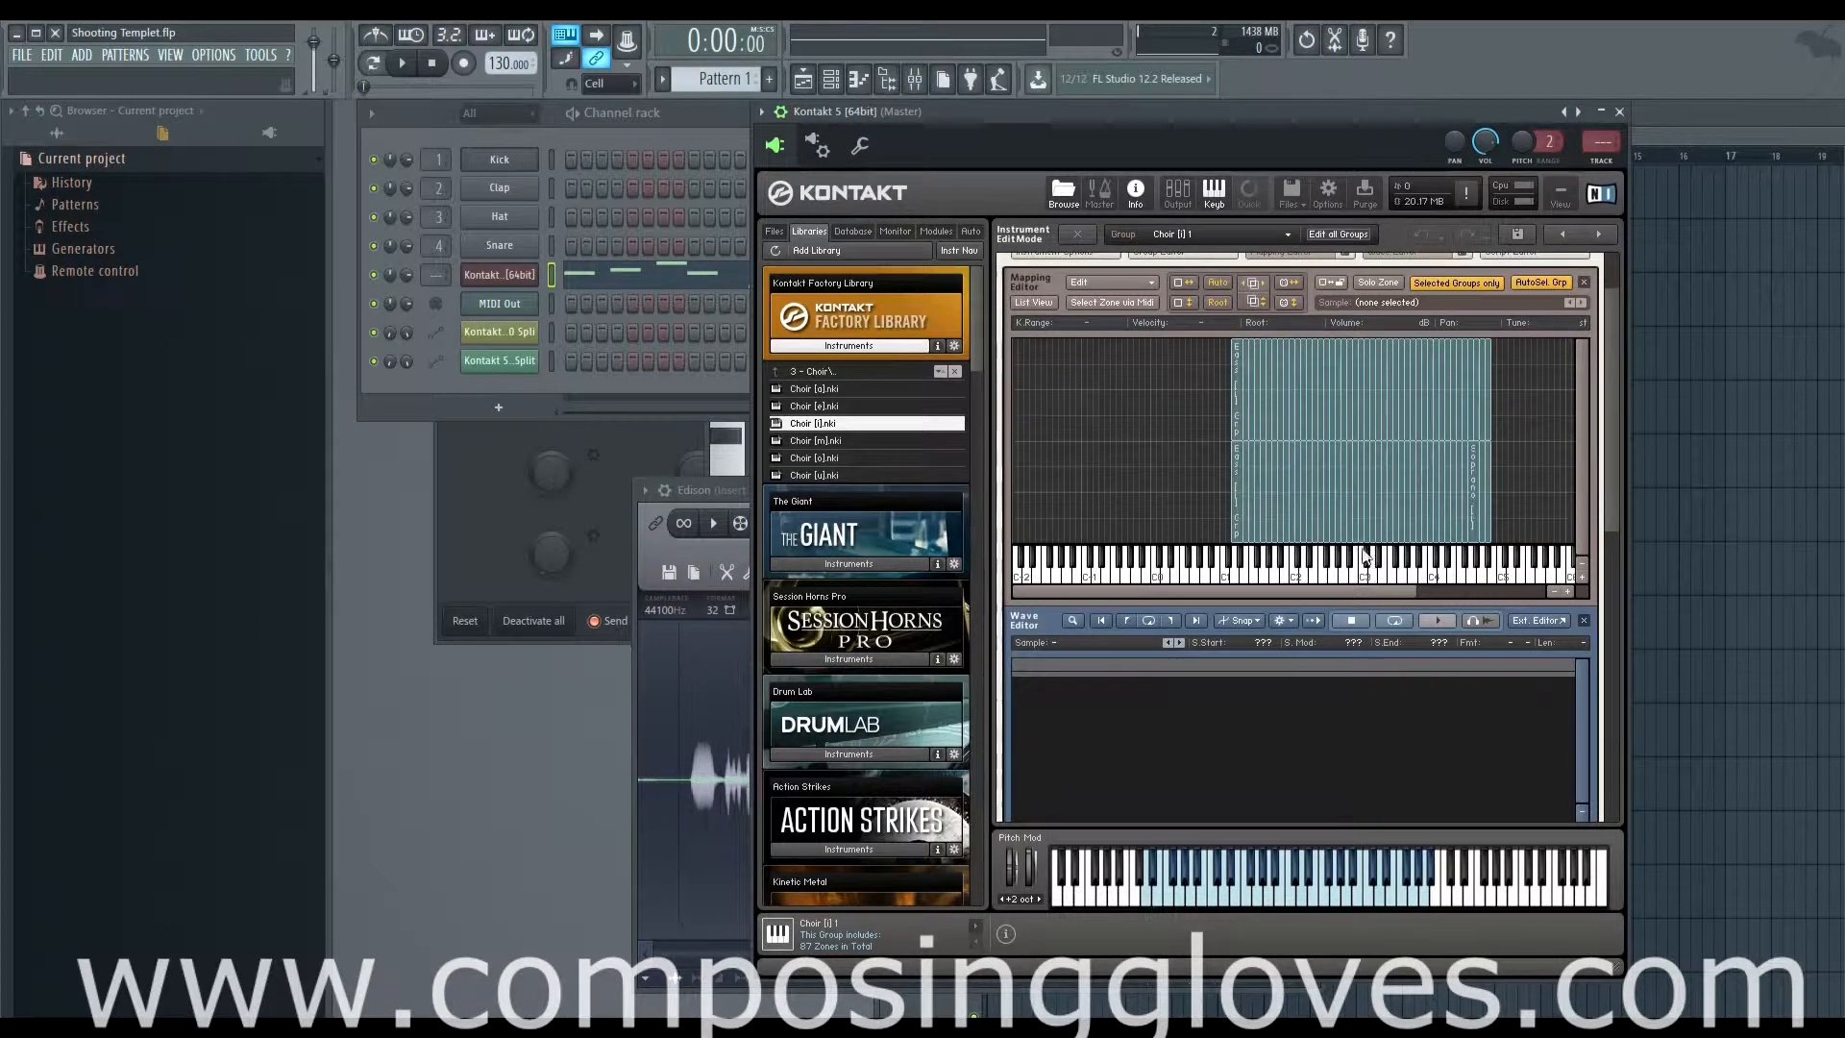
scroll(1364, 555, "down", 1)
left_click(1311, 428)
left_click(1387, 437)
left_click(1452, 439)
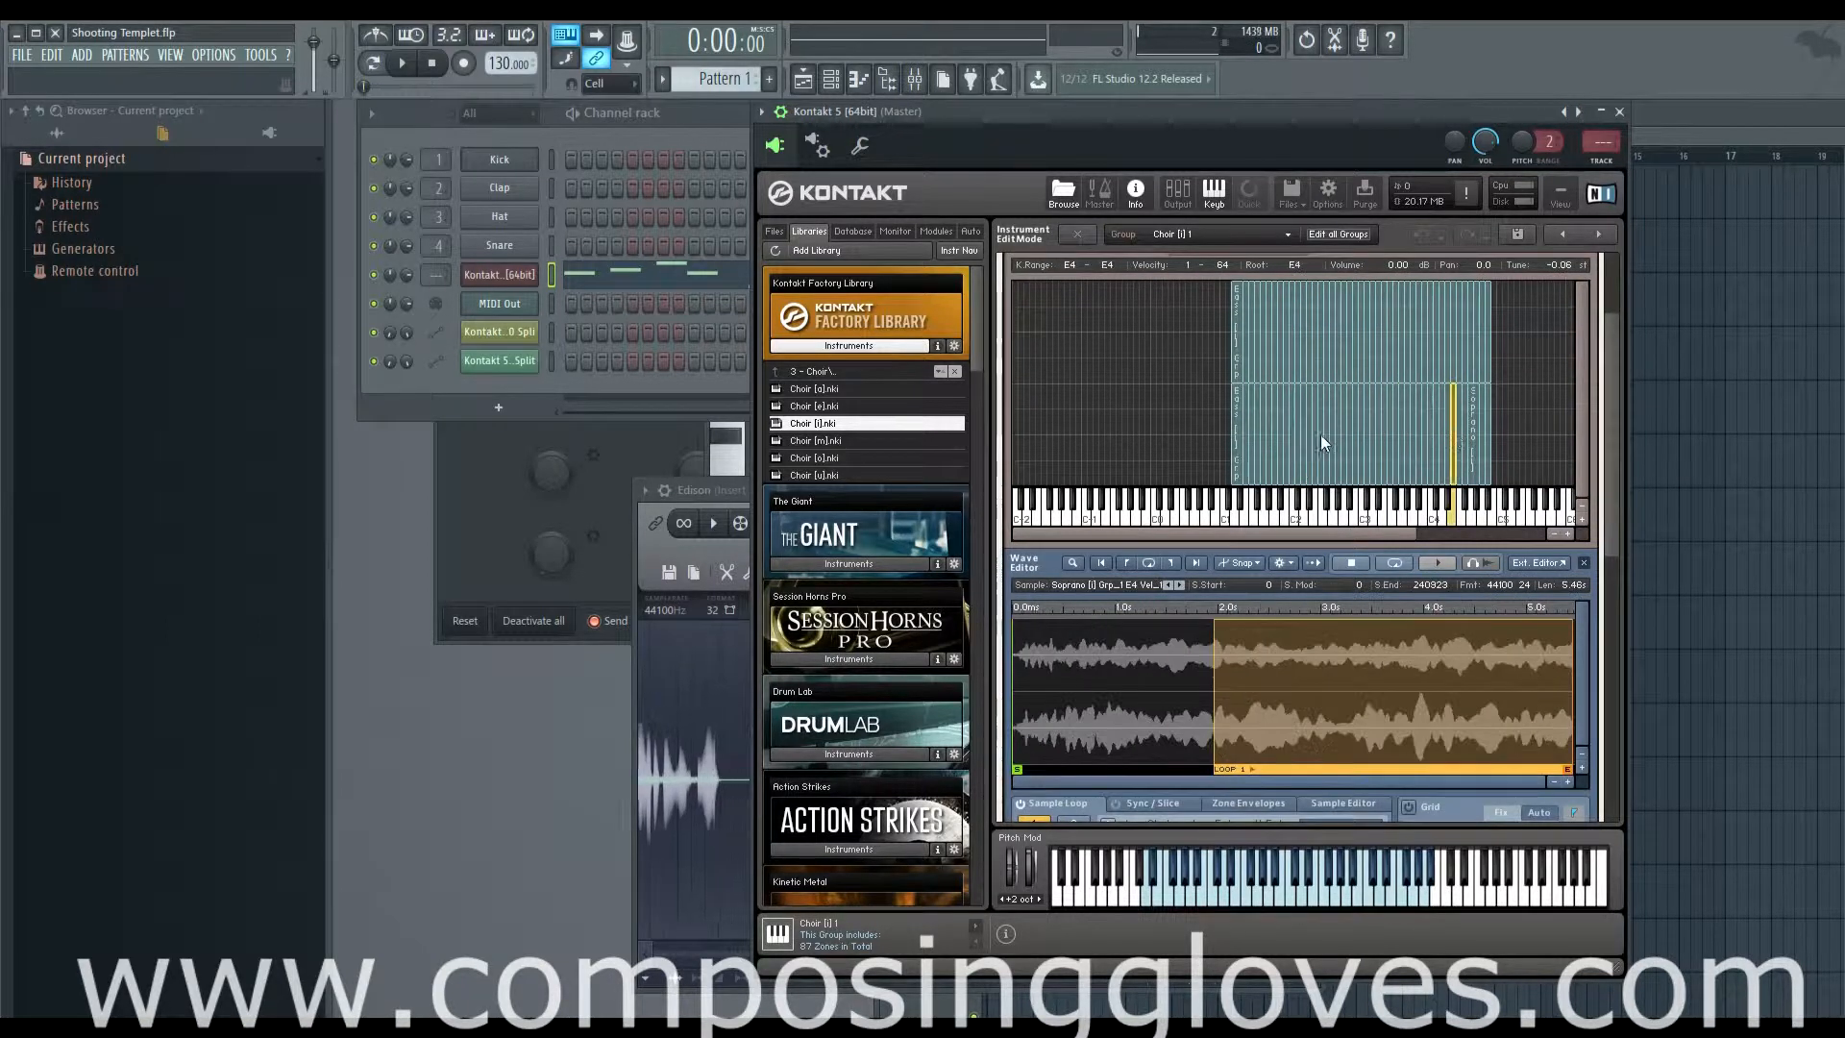
left_click(1320, 434)
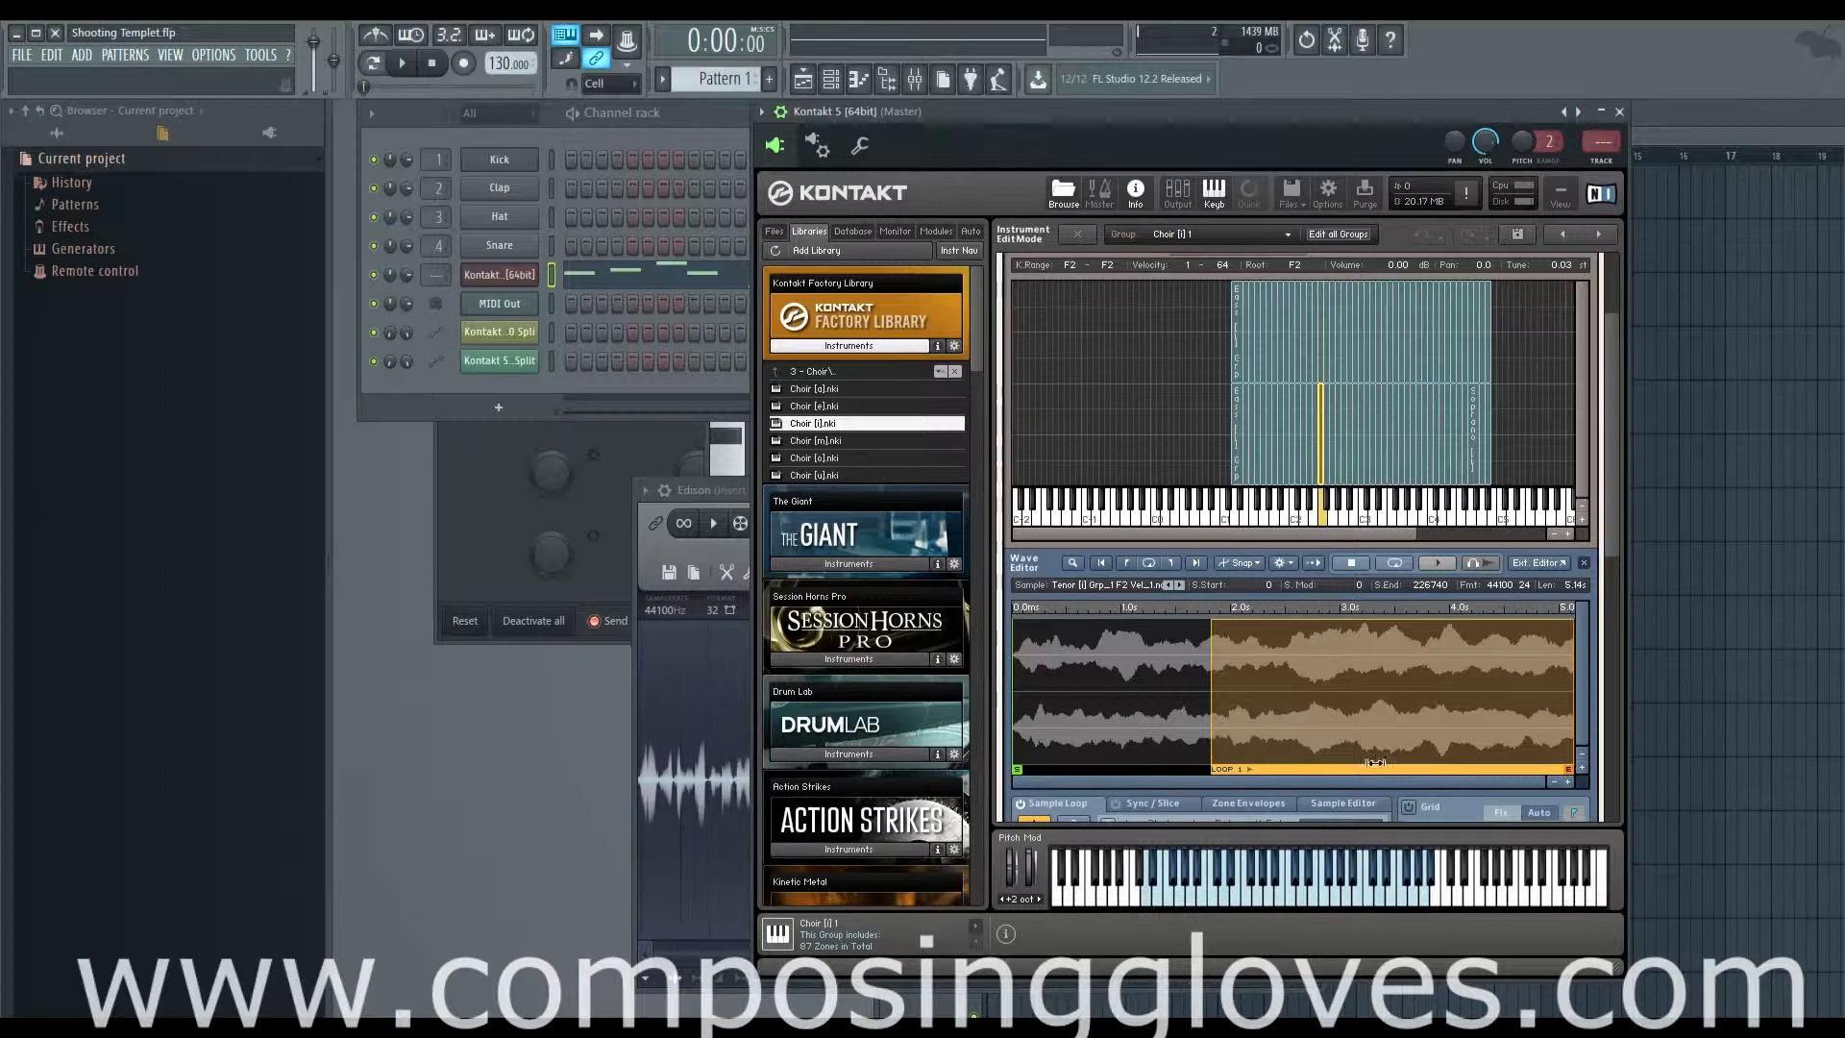
- Hide the Wave Editor and the Mapping Editor in the Choir [i] instrument
scroll(1387, 509, "up", 2)
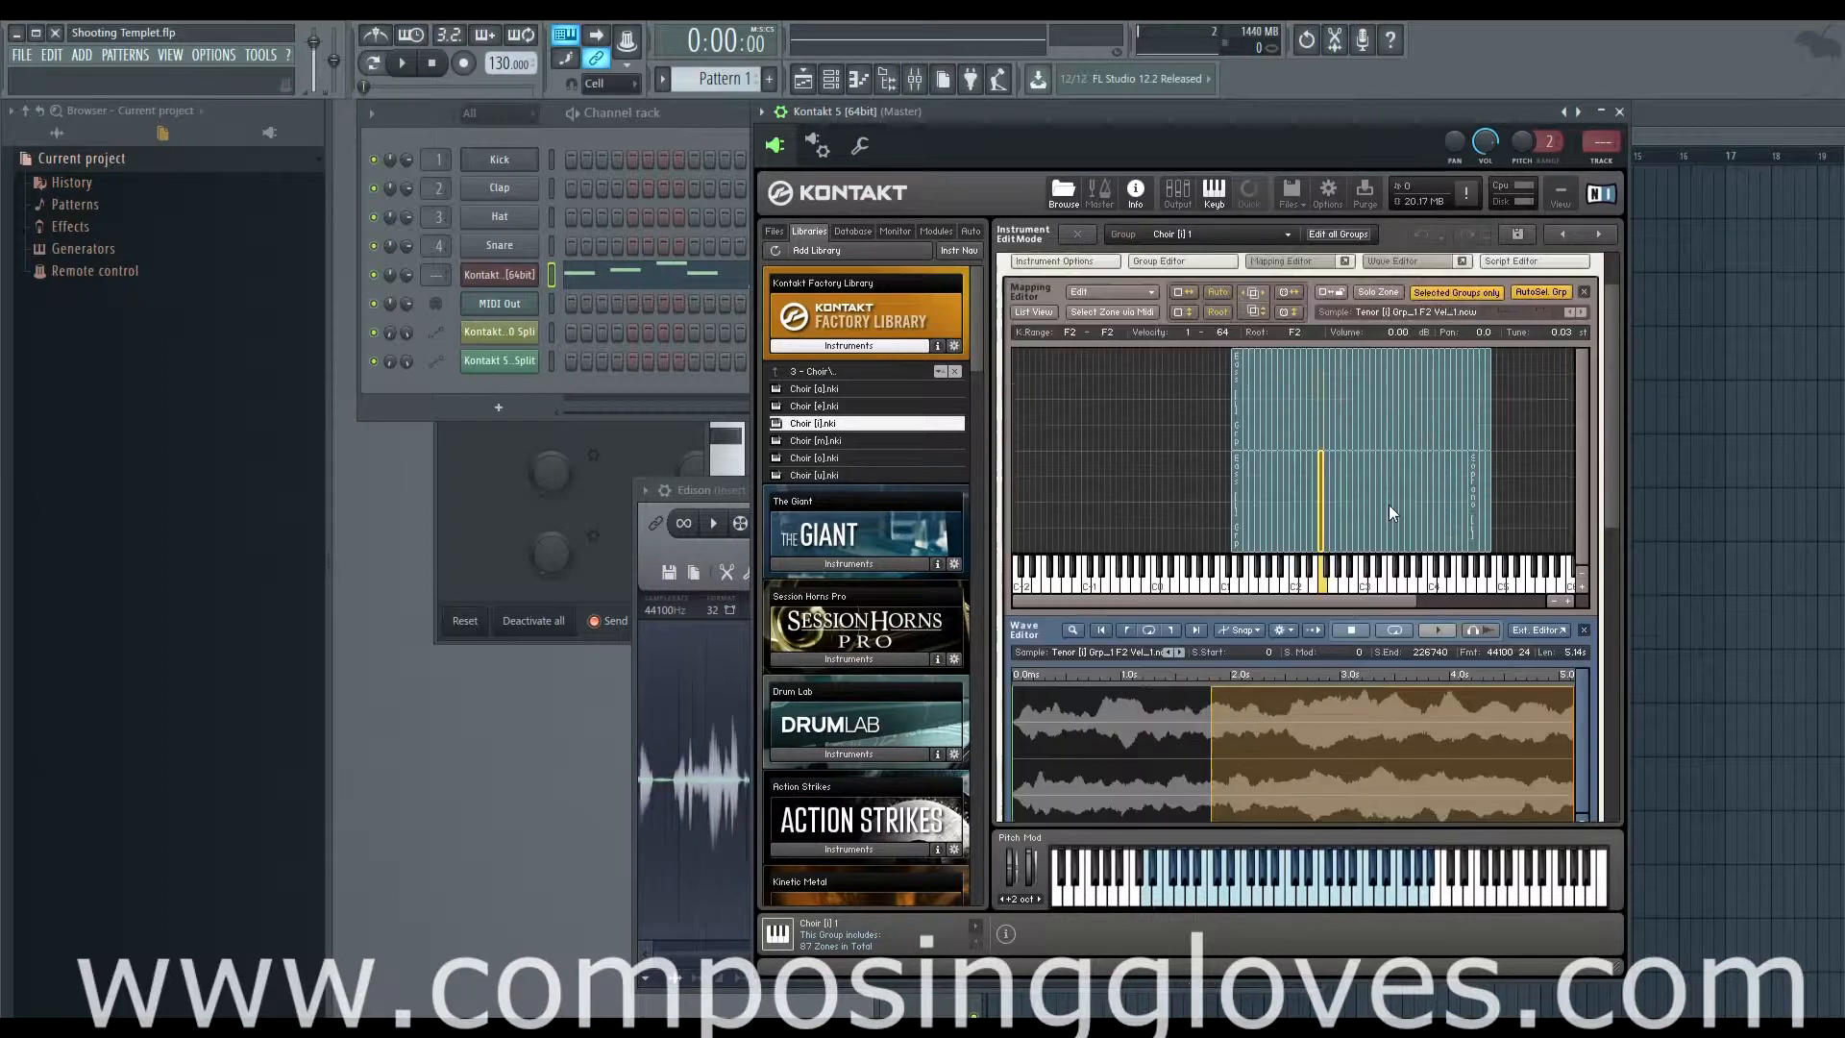
scroll(1387, 511, "up", 2)
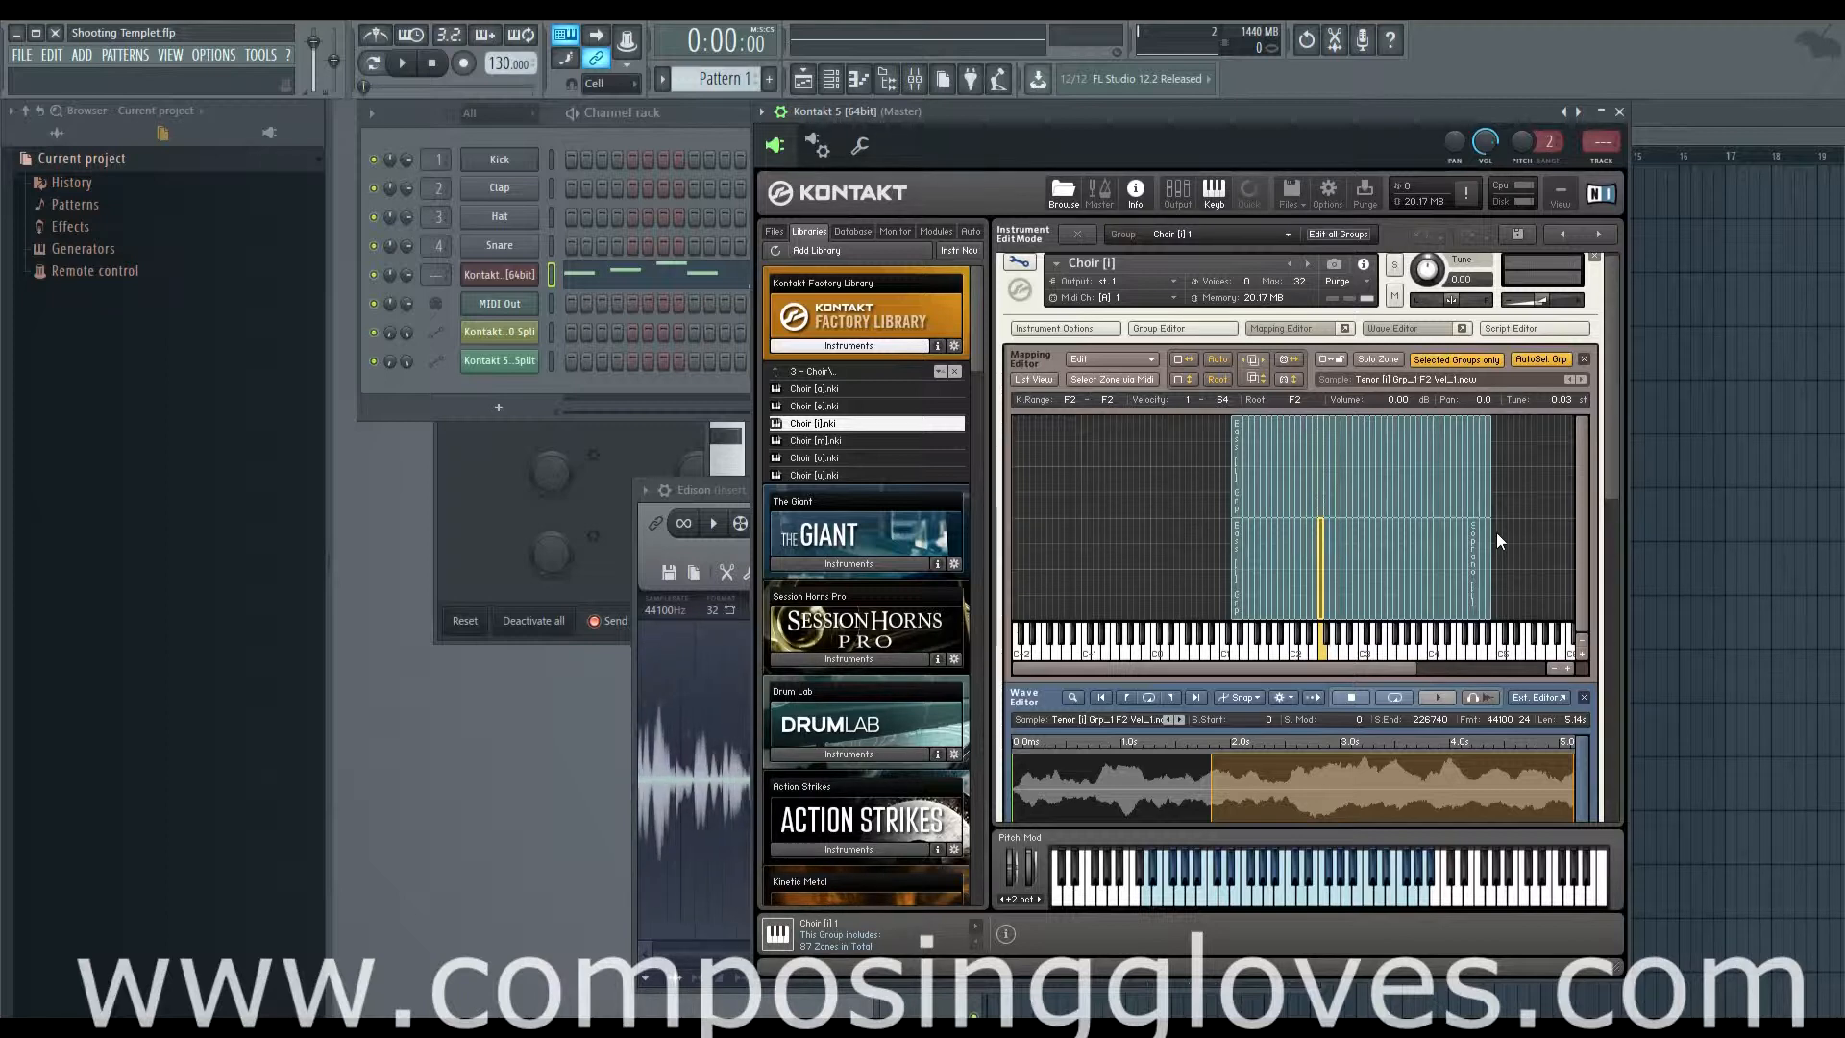
left_click(1409, 329)
left_click(1261, 328)
- Expand the Send Effects and Modulation sections and examine the effect slots and the volume envelope
scroll(1449, 487, "down", 3)
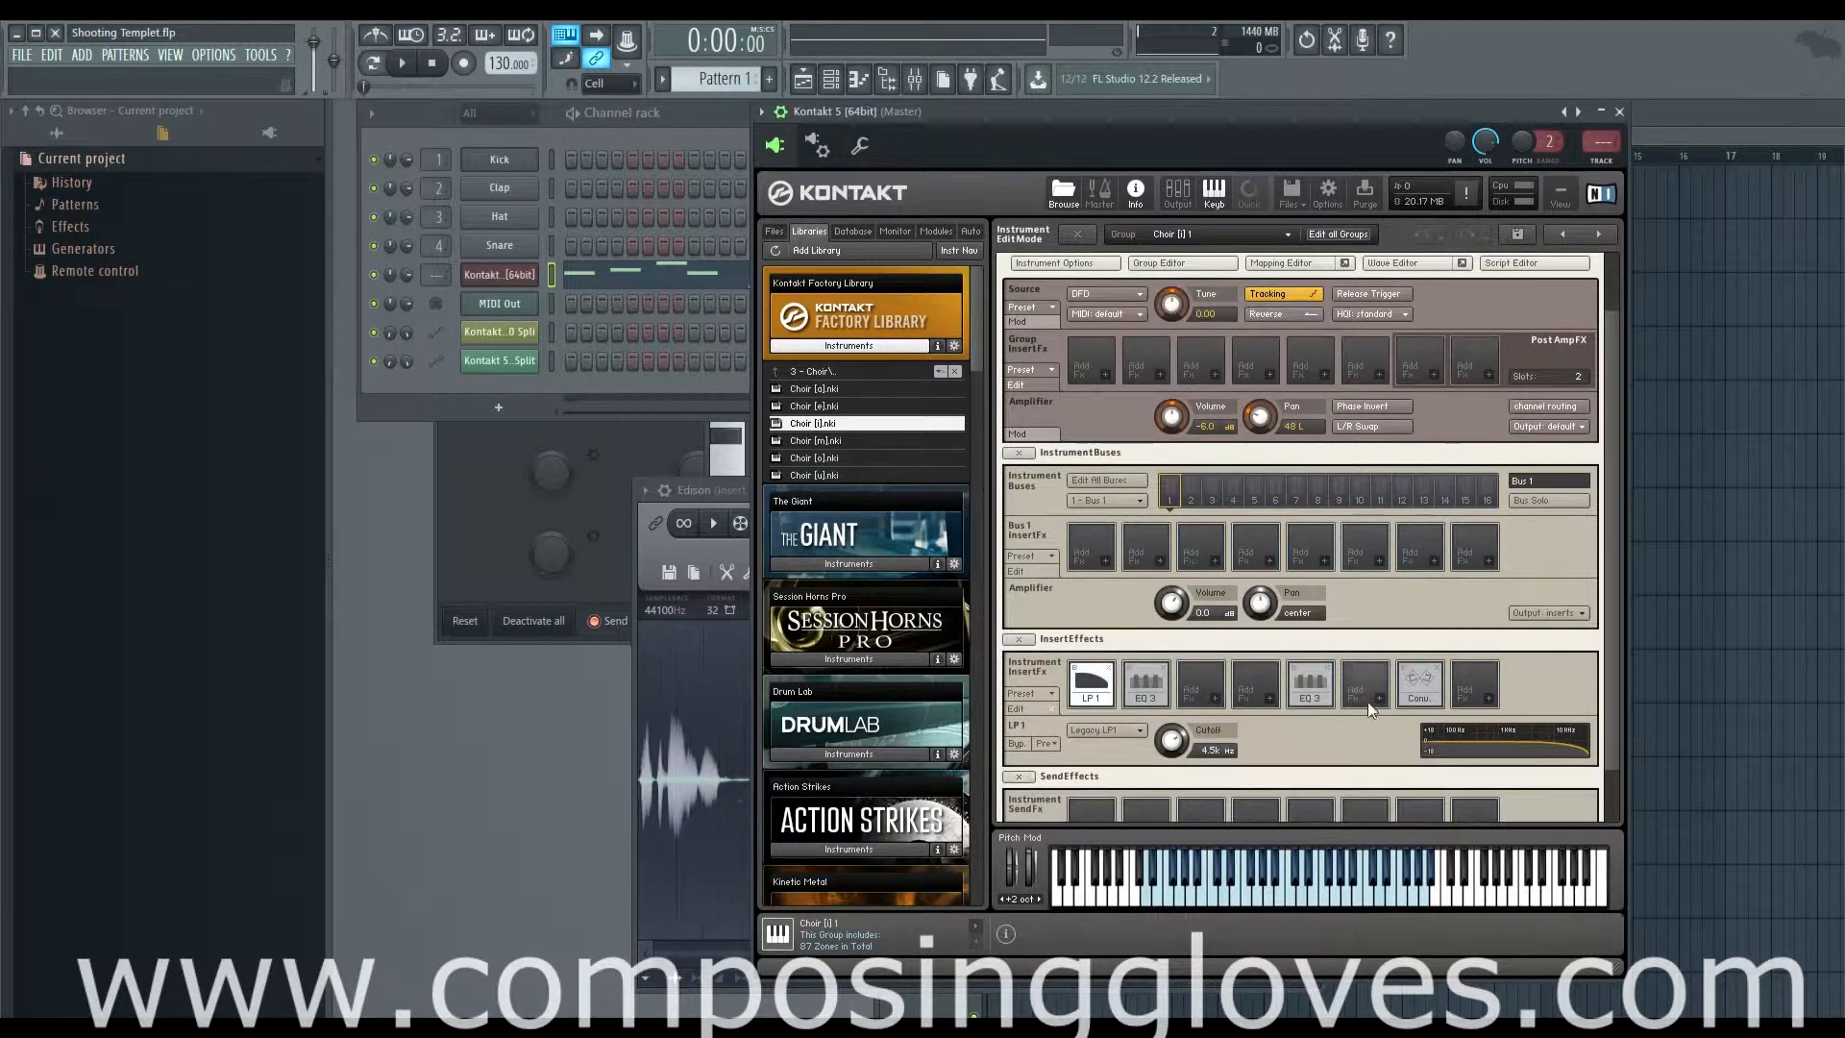
scroll(1024, 792, "down", 3)
left_click(1019, 801)
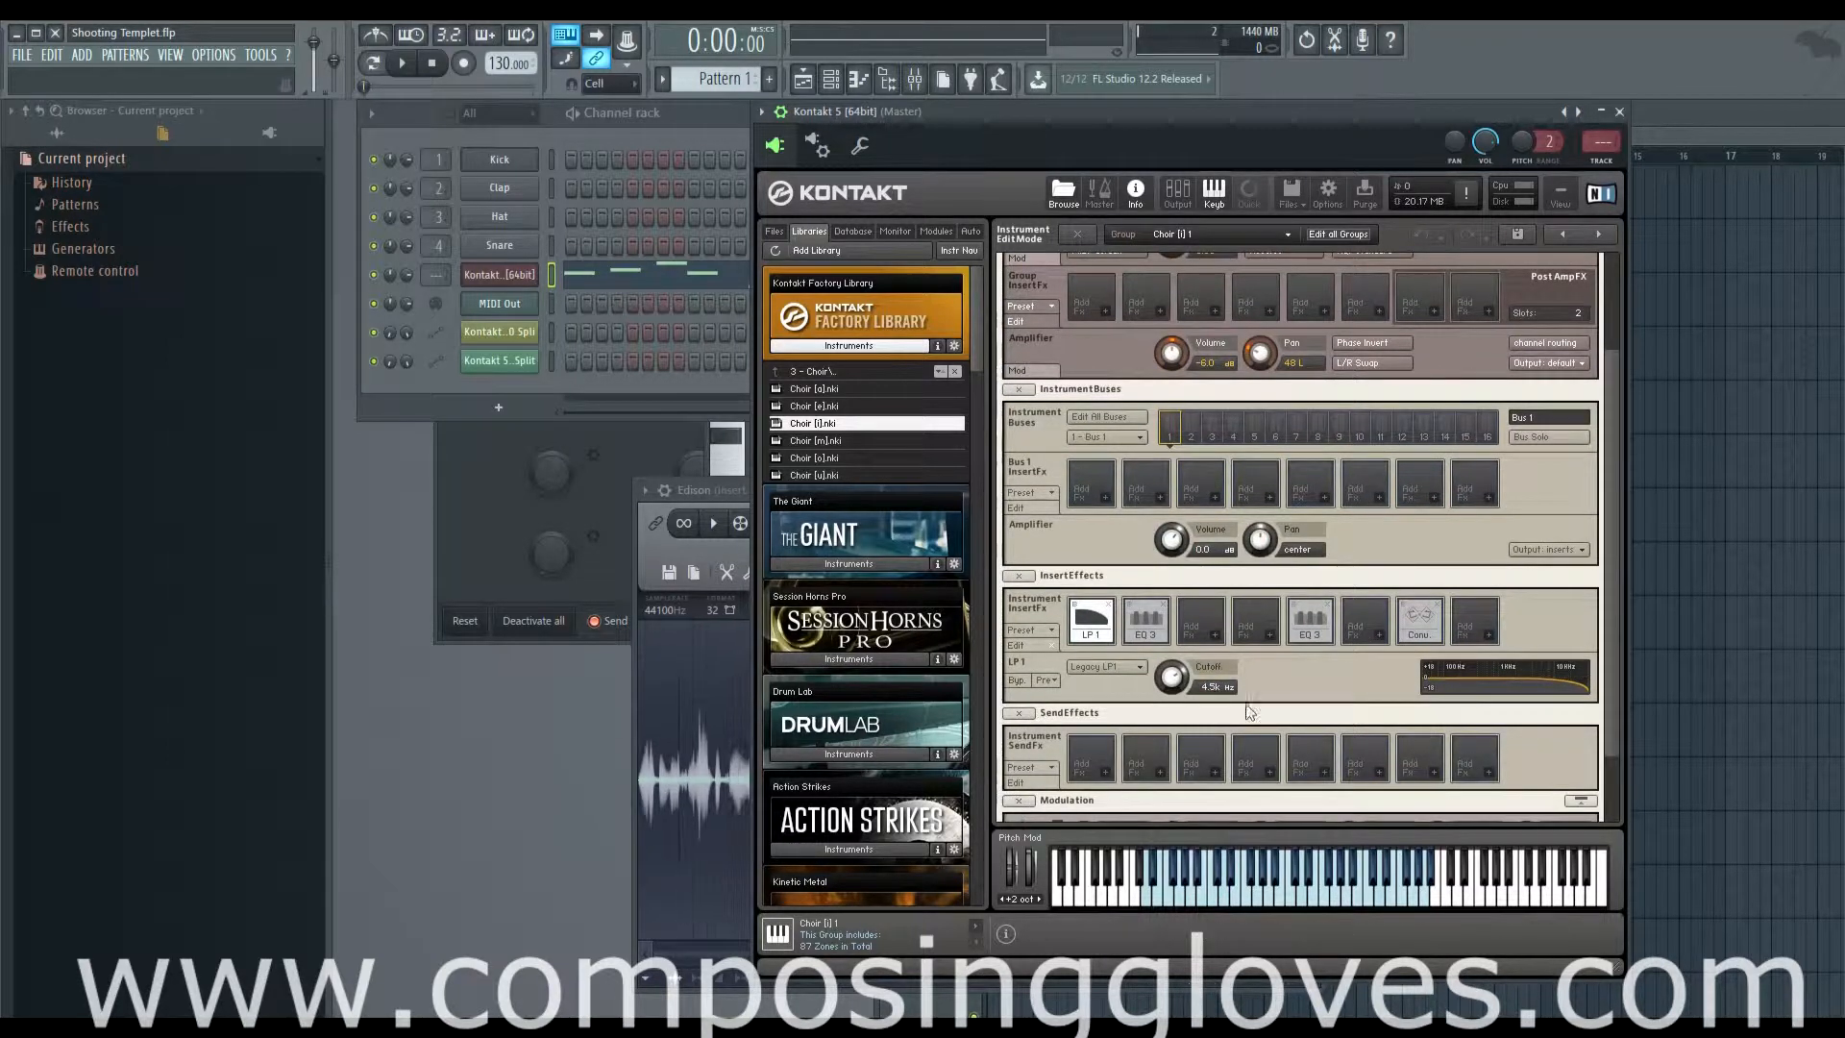
scroll(1312, 655, "down", 4)
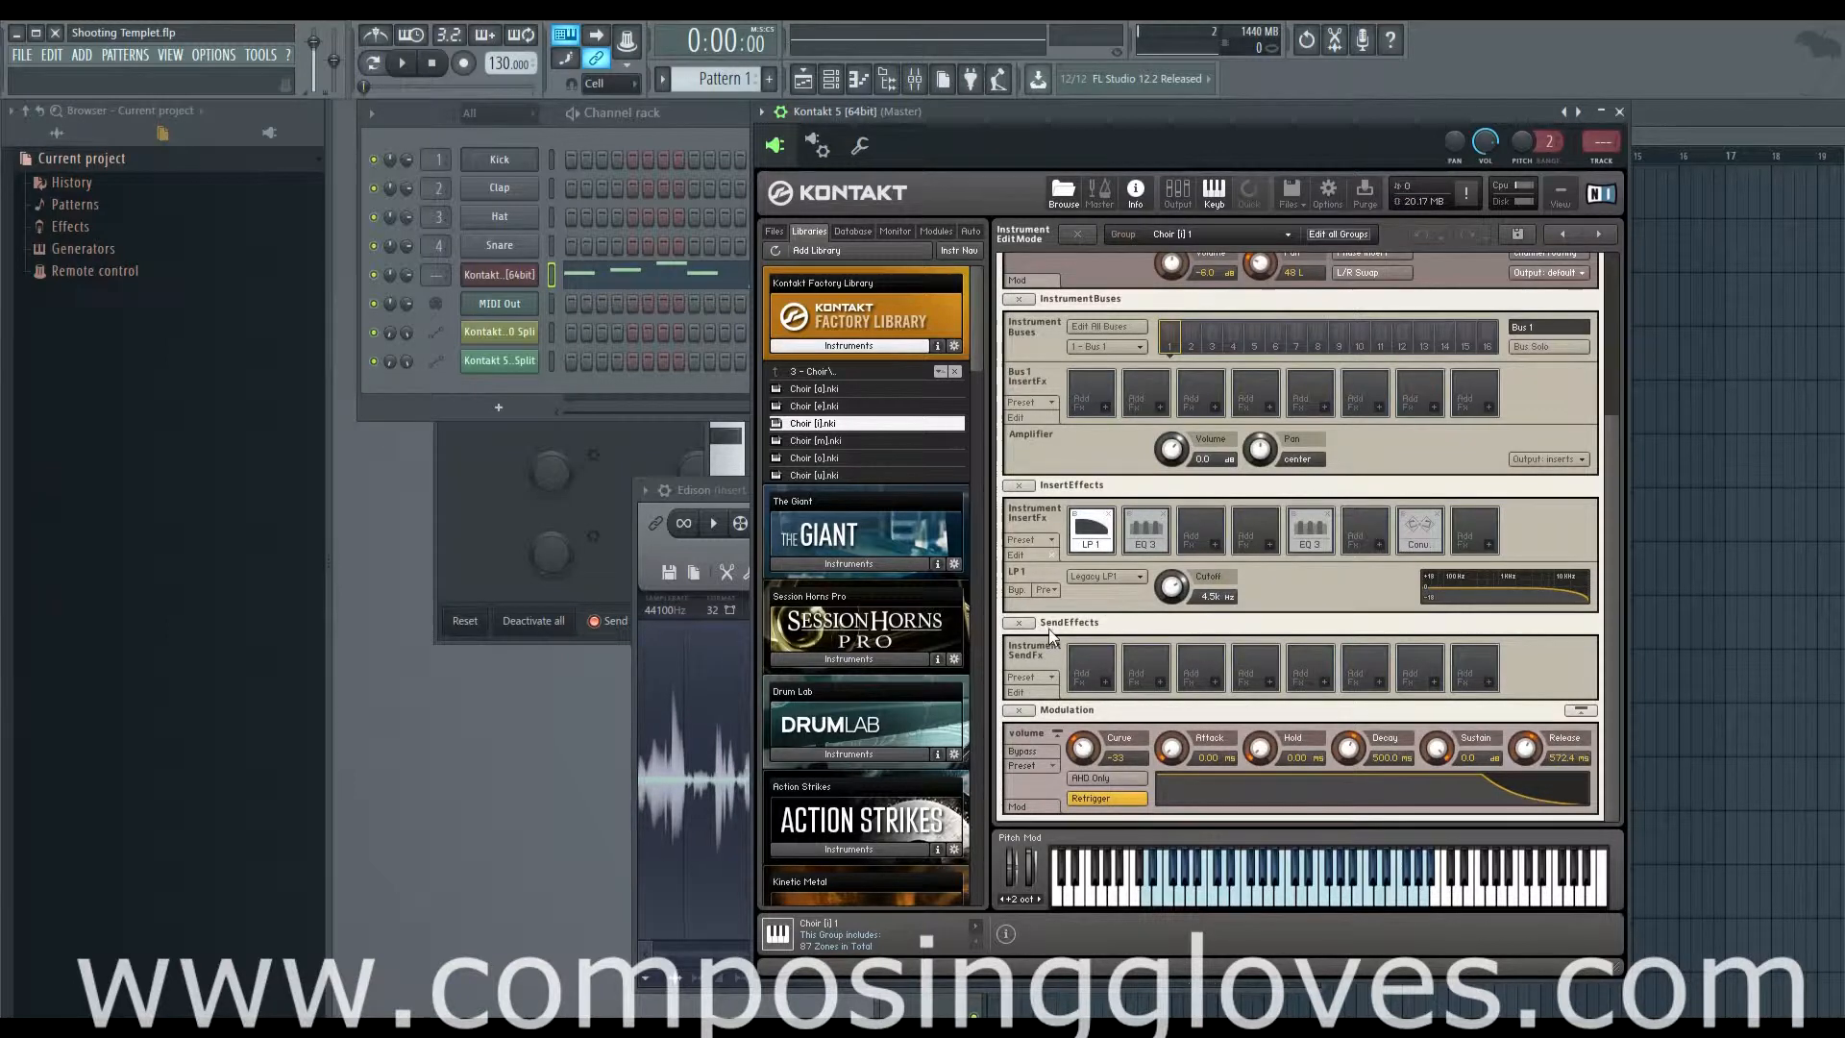
scroll(1199, 549, "up", 1)
scroll(1201, 625, "down", 1)
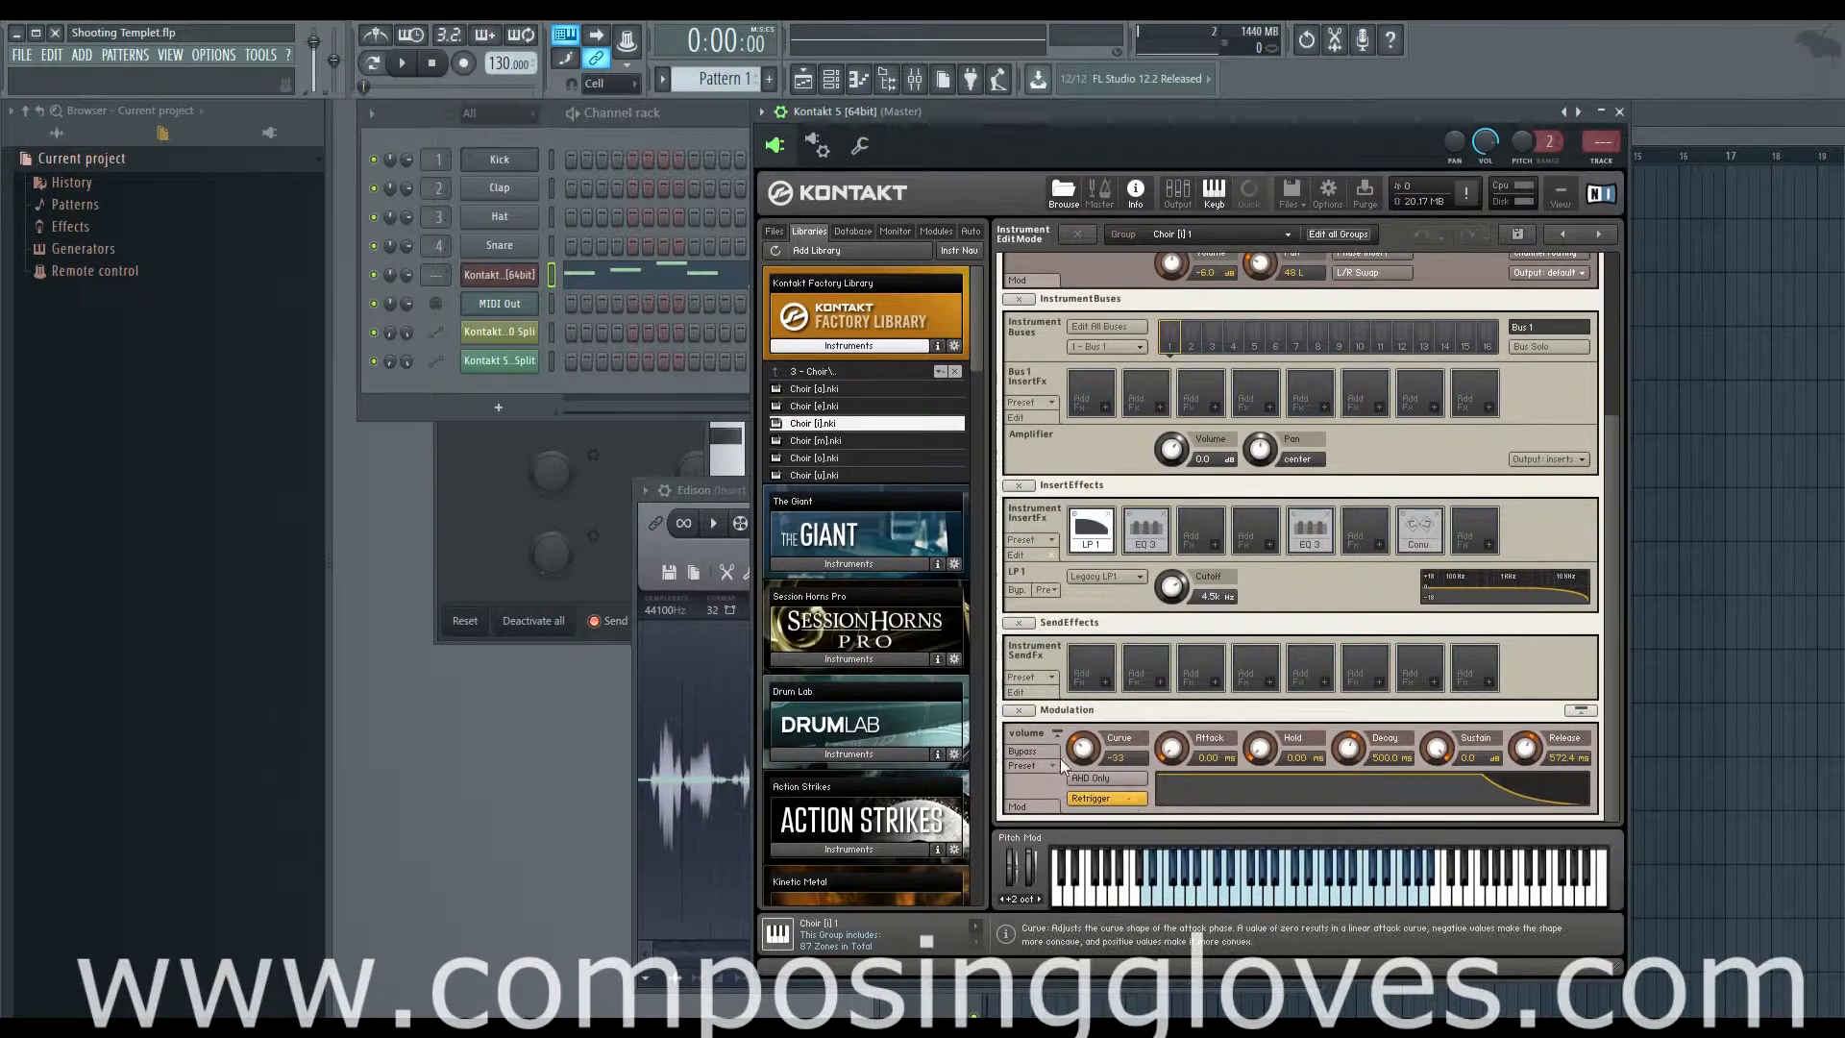
scroll(1139, 531, "up", 1)
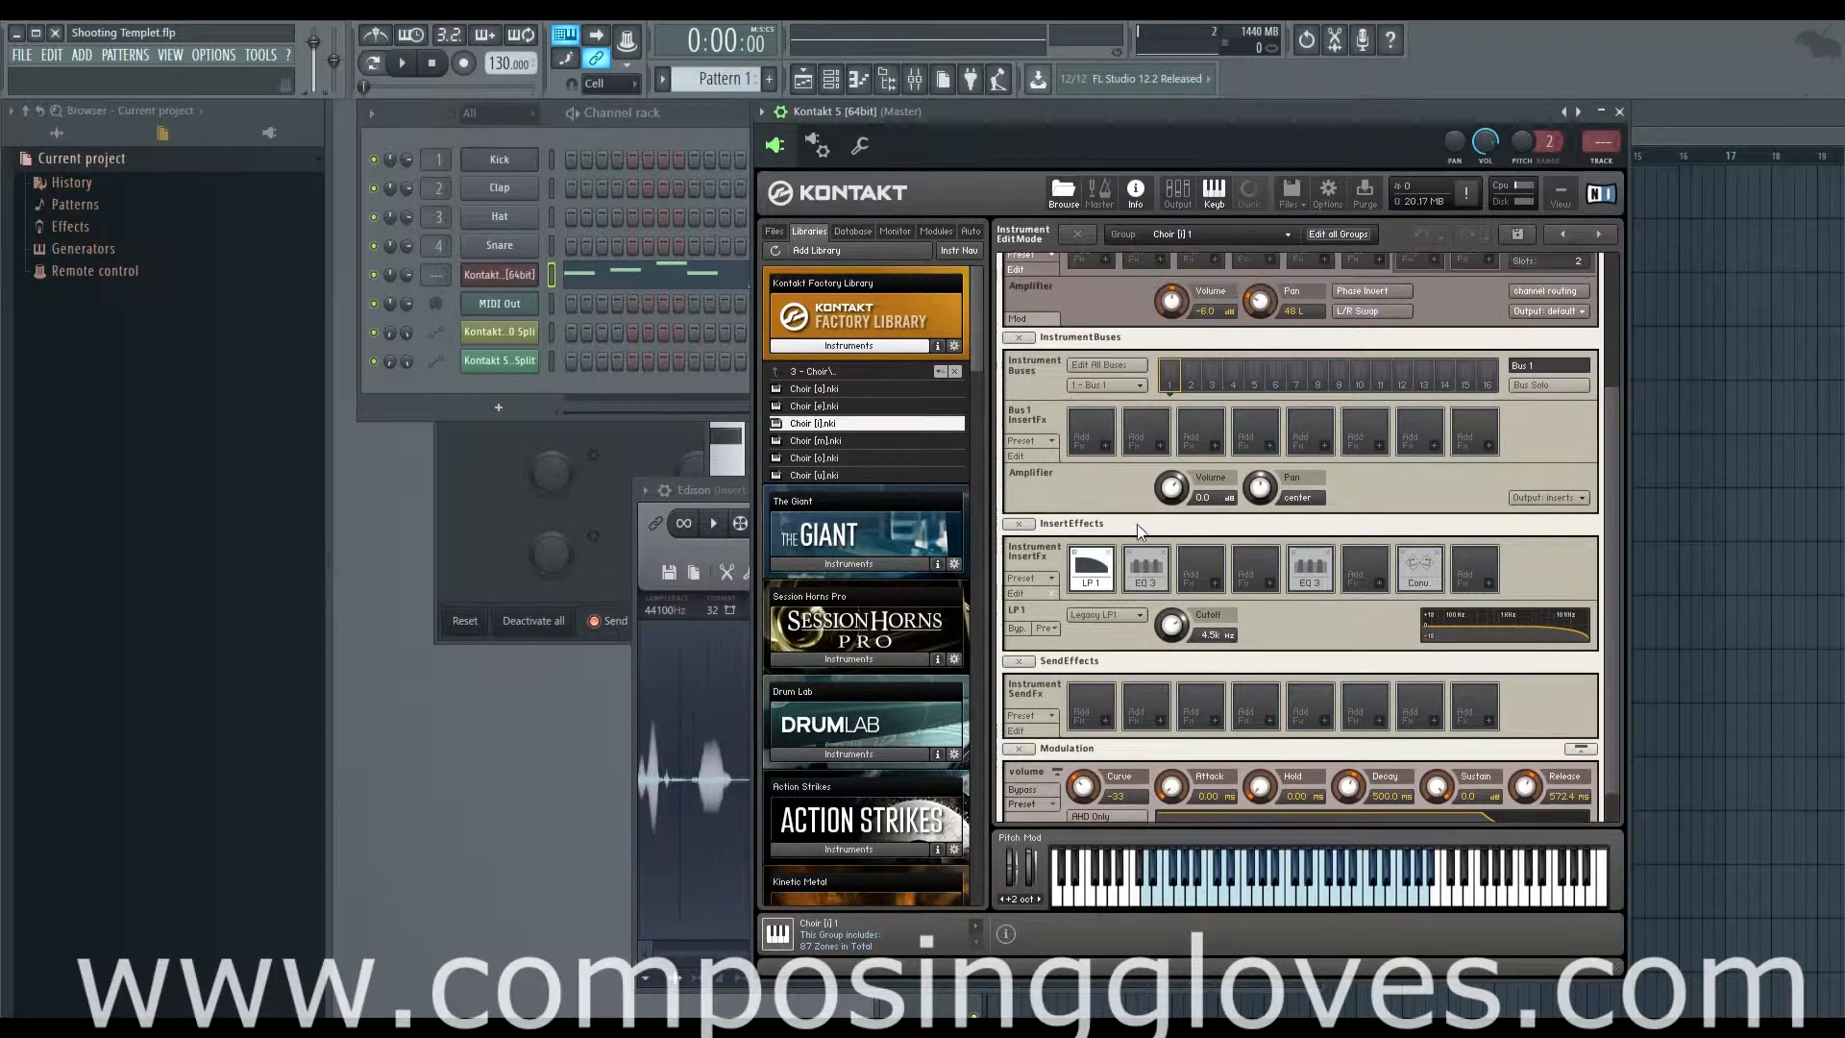
scroll(1105, 505, "up", 5)
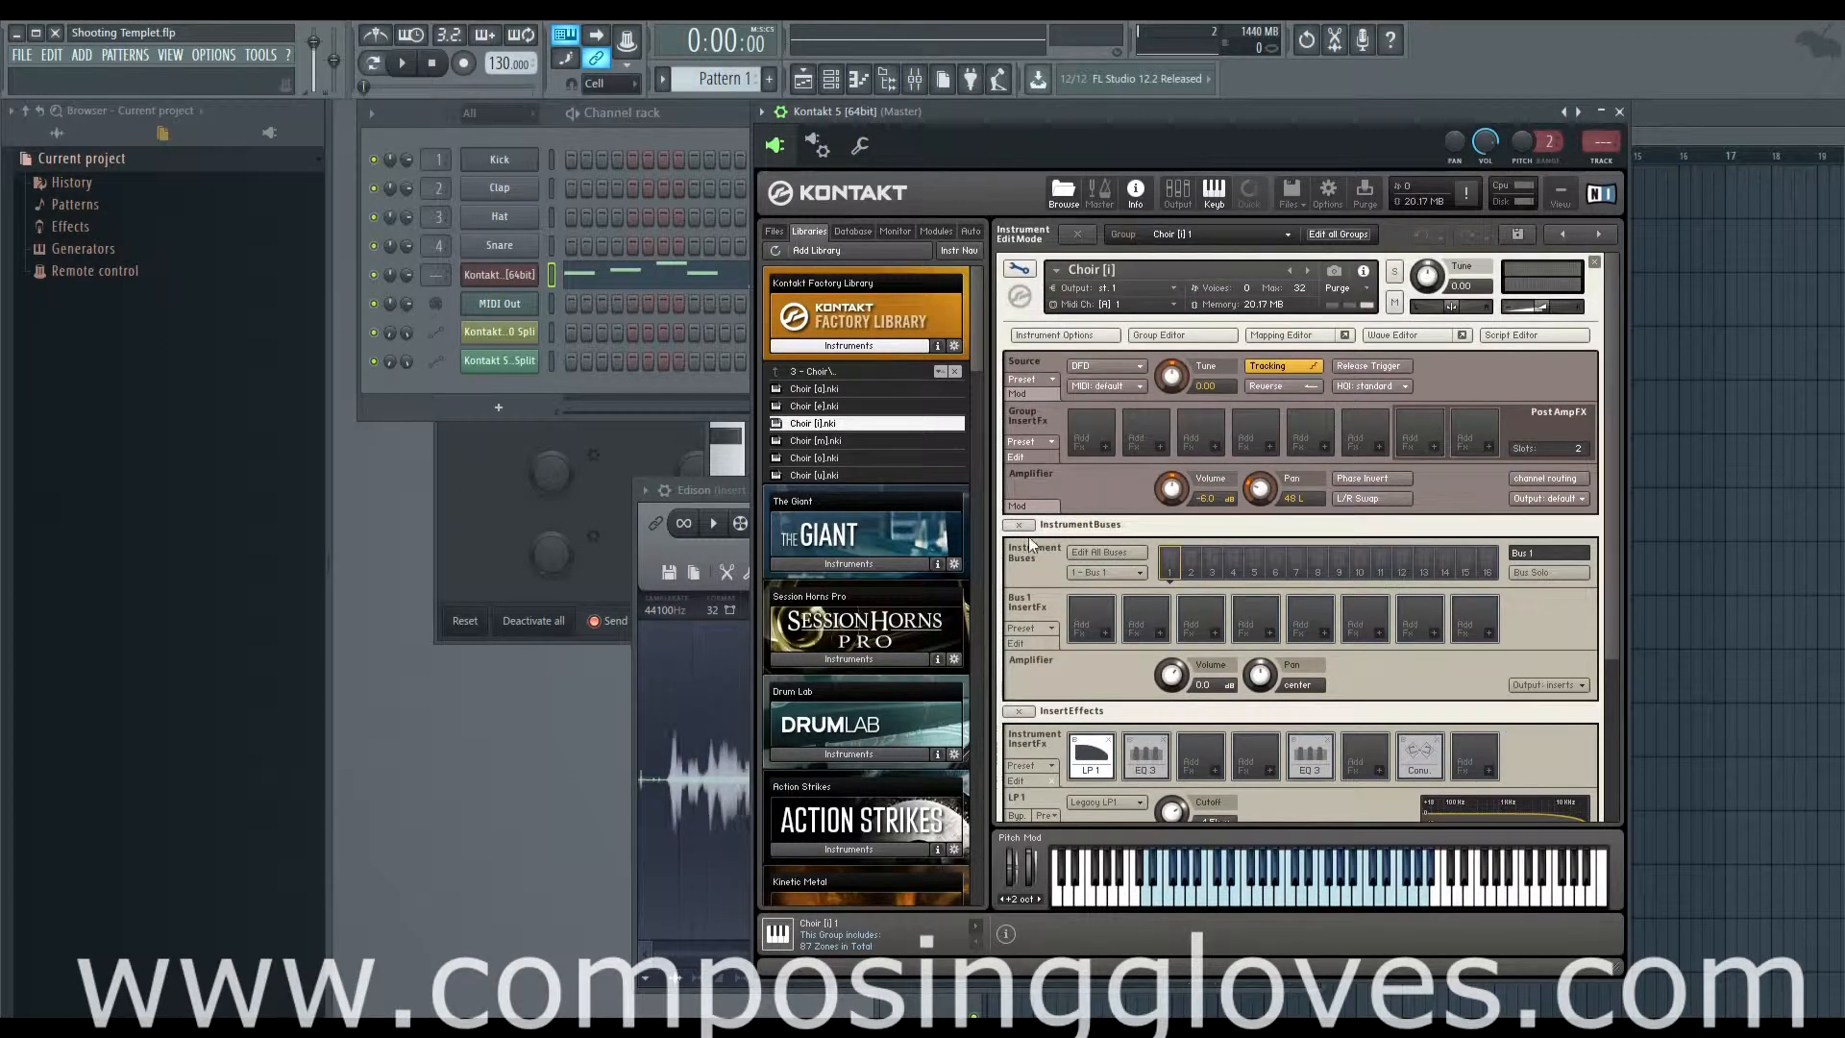
- Collapse the Instrument Buses, Insert Effects, Send Effects and Modulation sections
left_click(1020, 525)
left_click(1023, 549)
left_click(1026, 573)
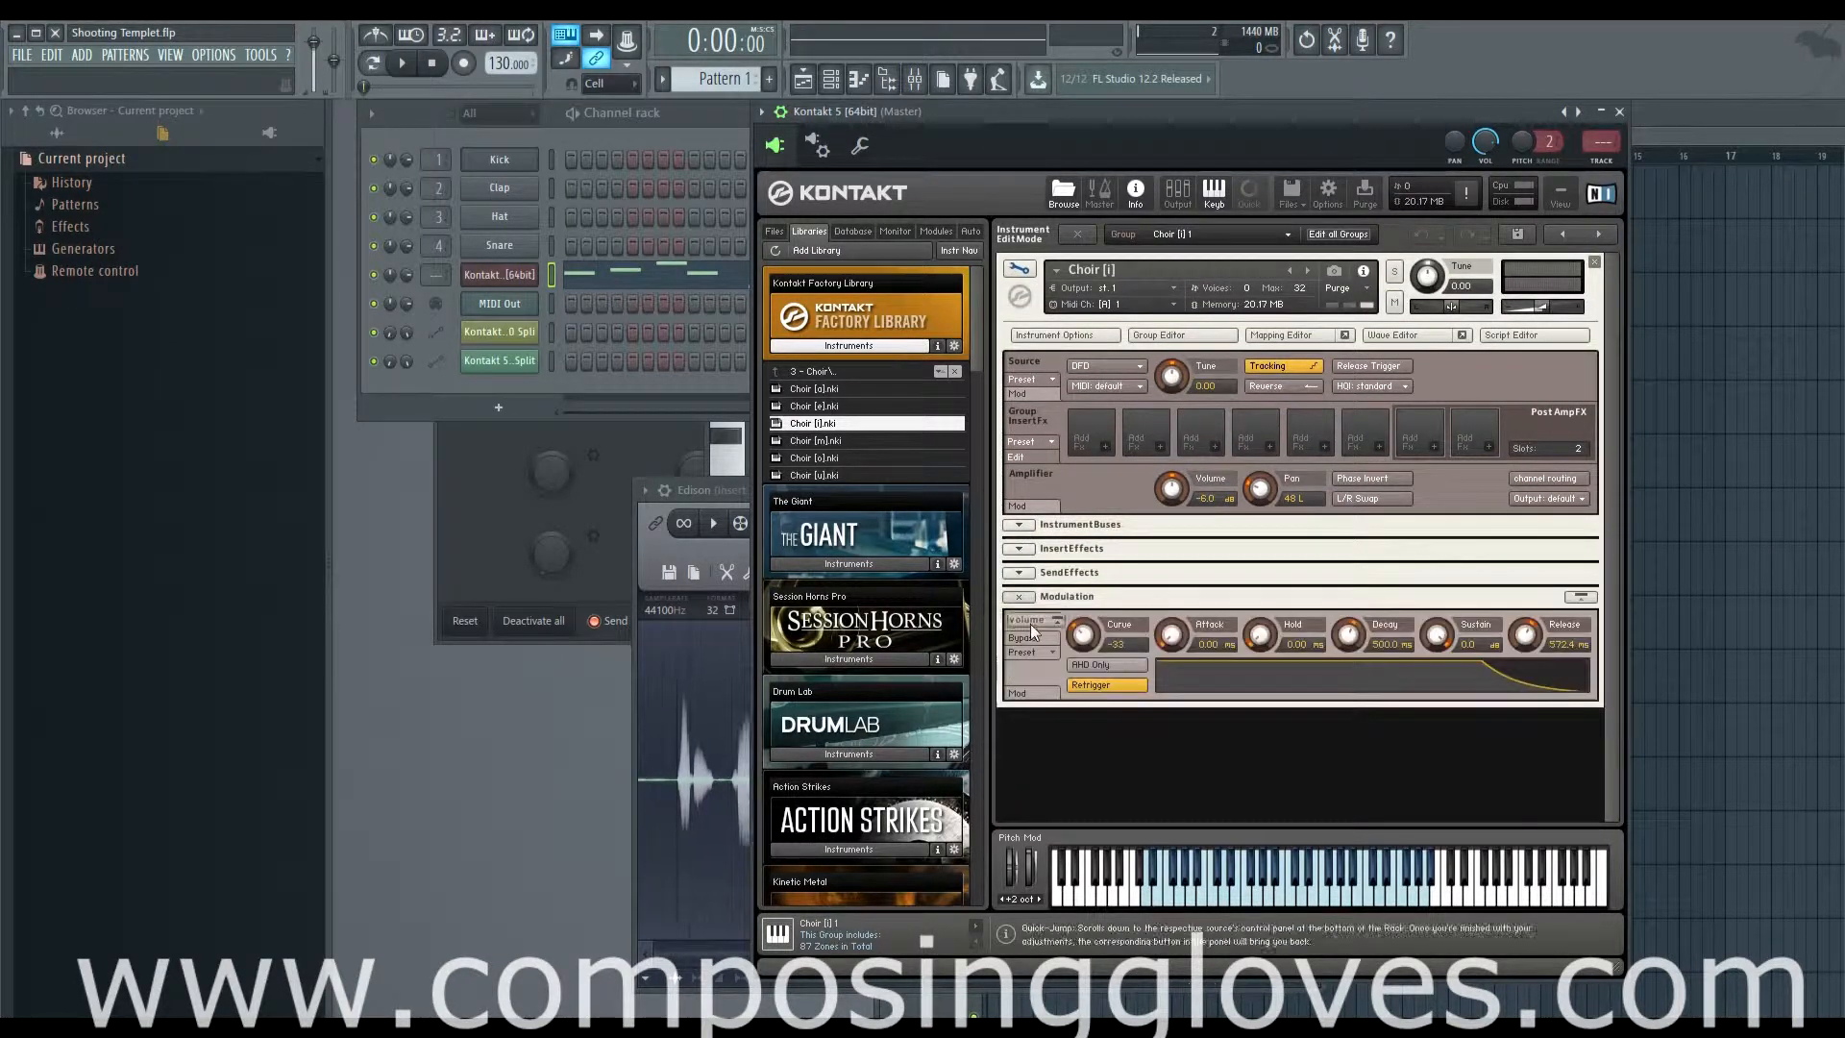
left_click(1022, 596)
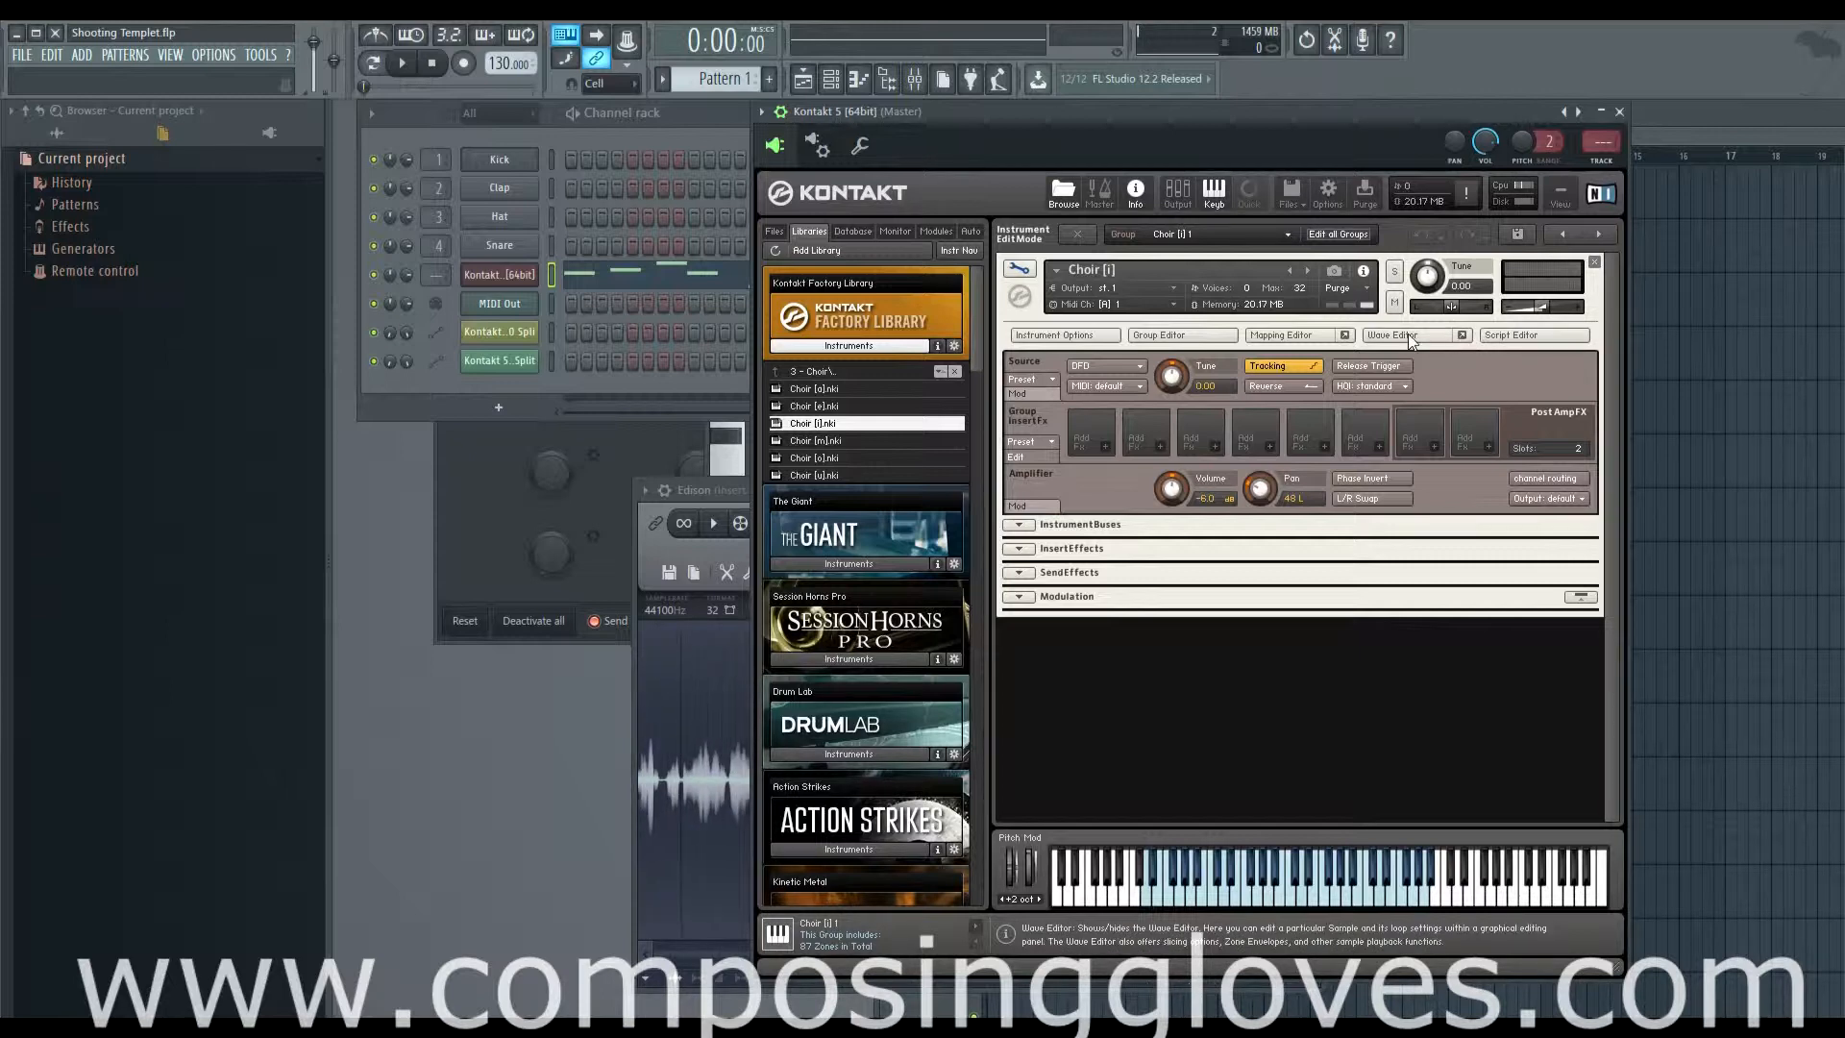
- Show the Mapping Editor and extend the lowest bass zone in both velocity layers down to A-2
left_click(1283, 335)
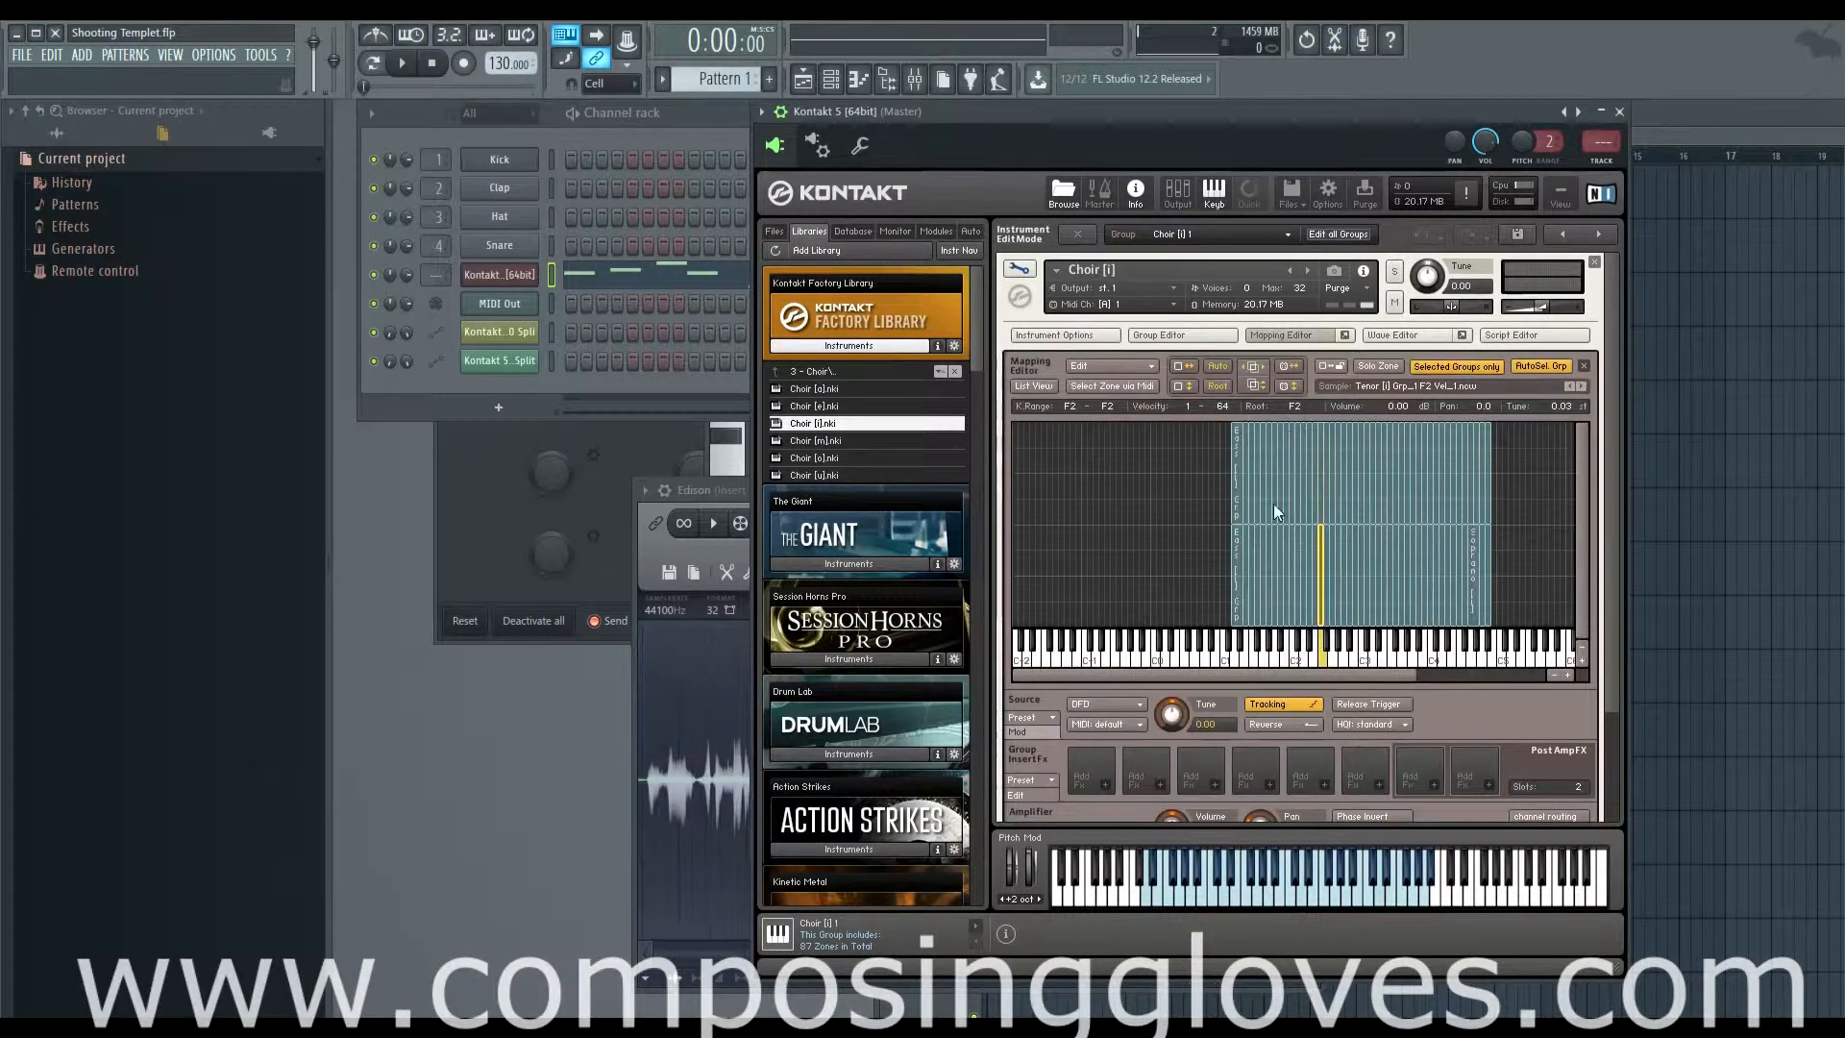
left_click(1236, 569)
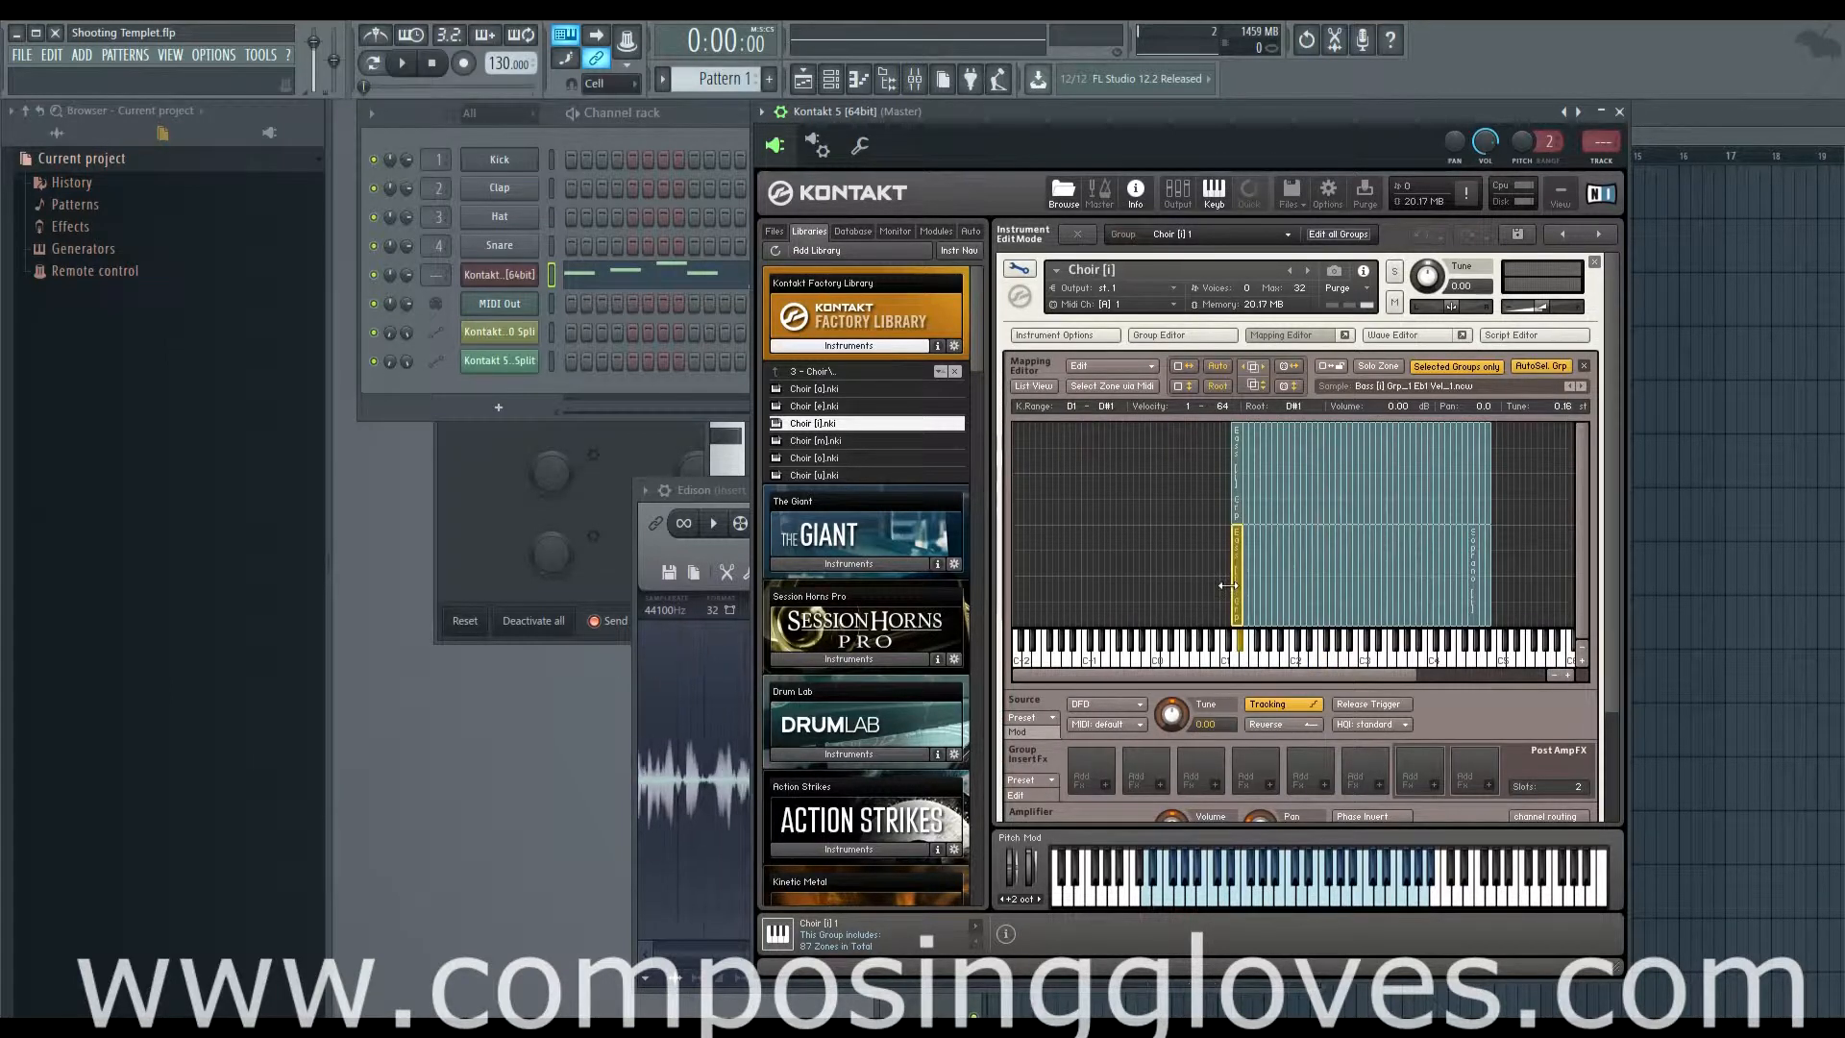
left_click_drag(1228, 586, 1061, 588)
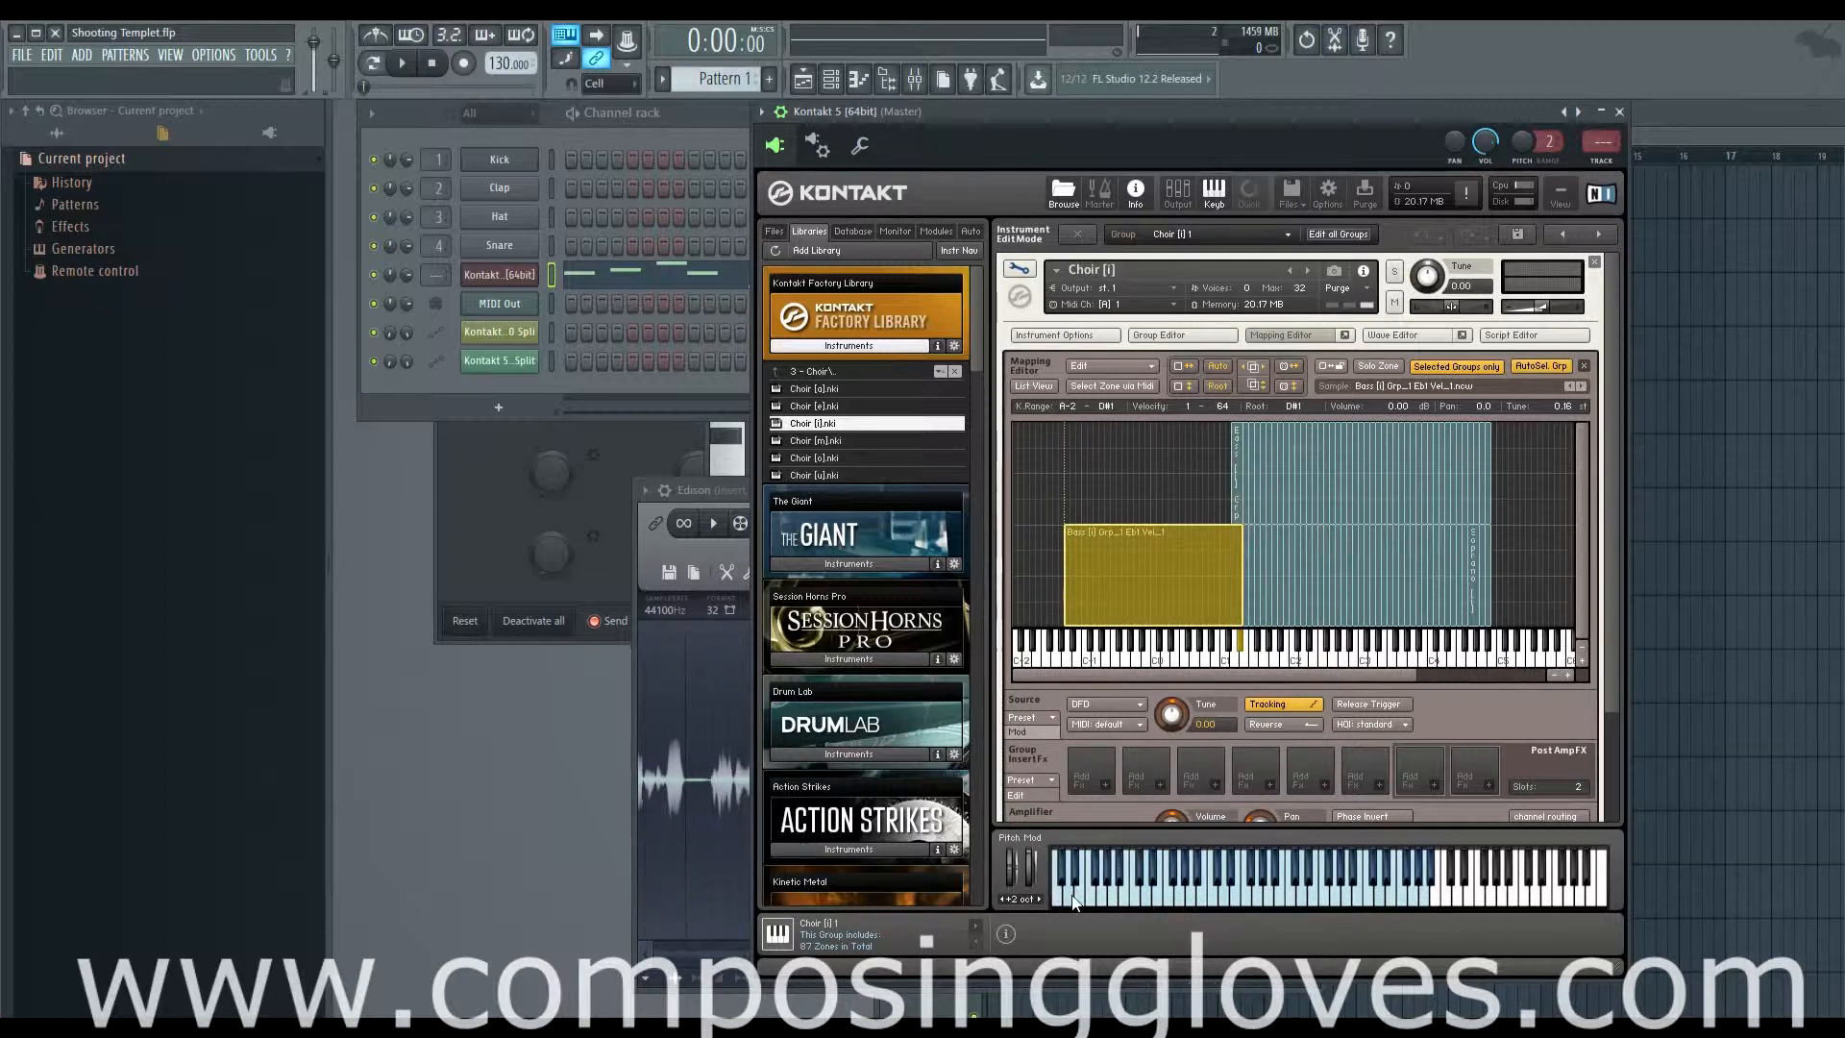
left_click(1231, 477)
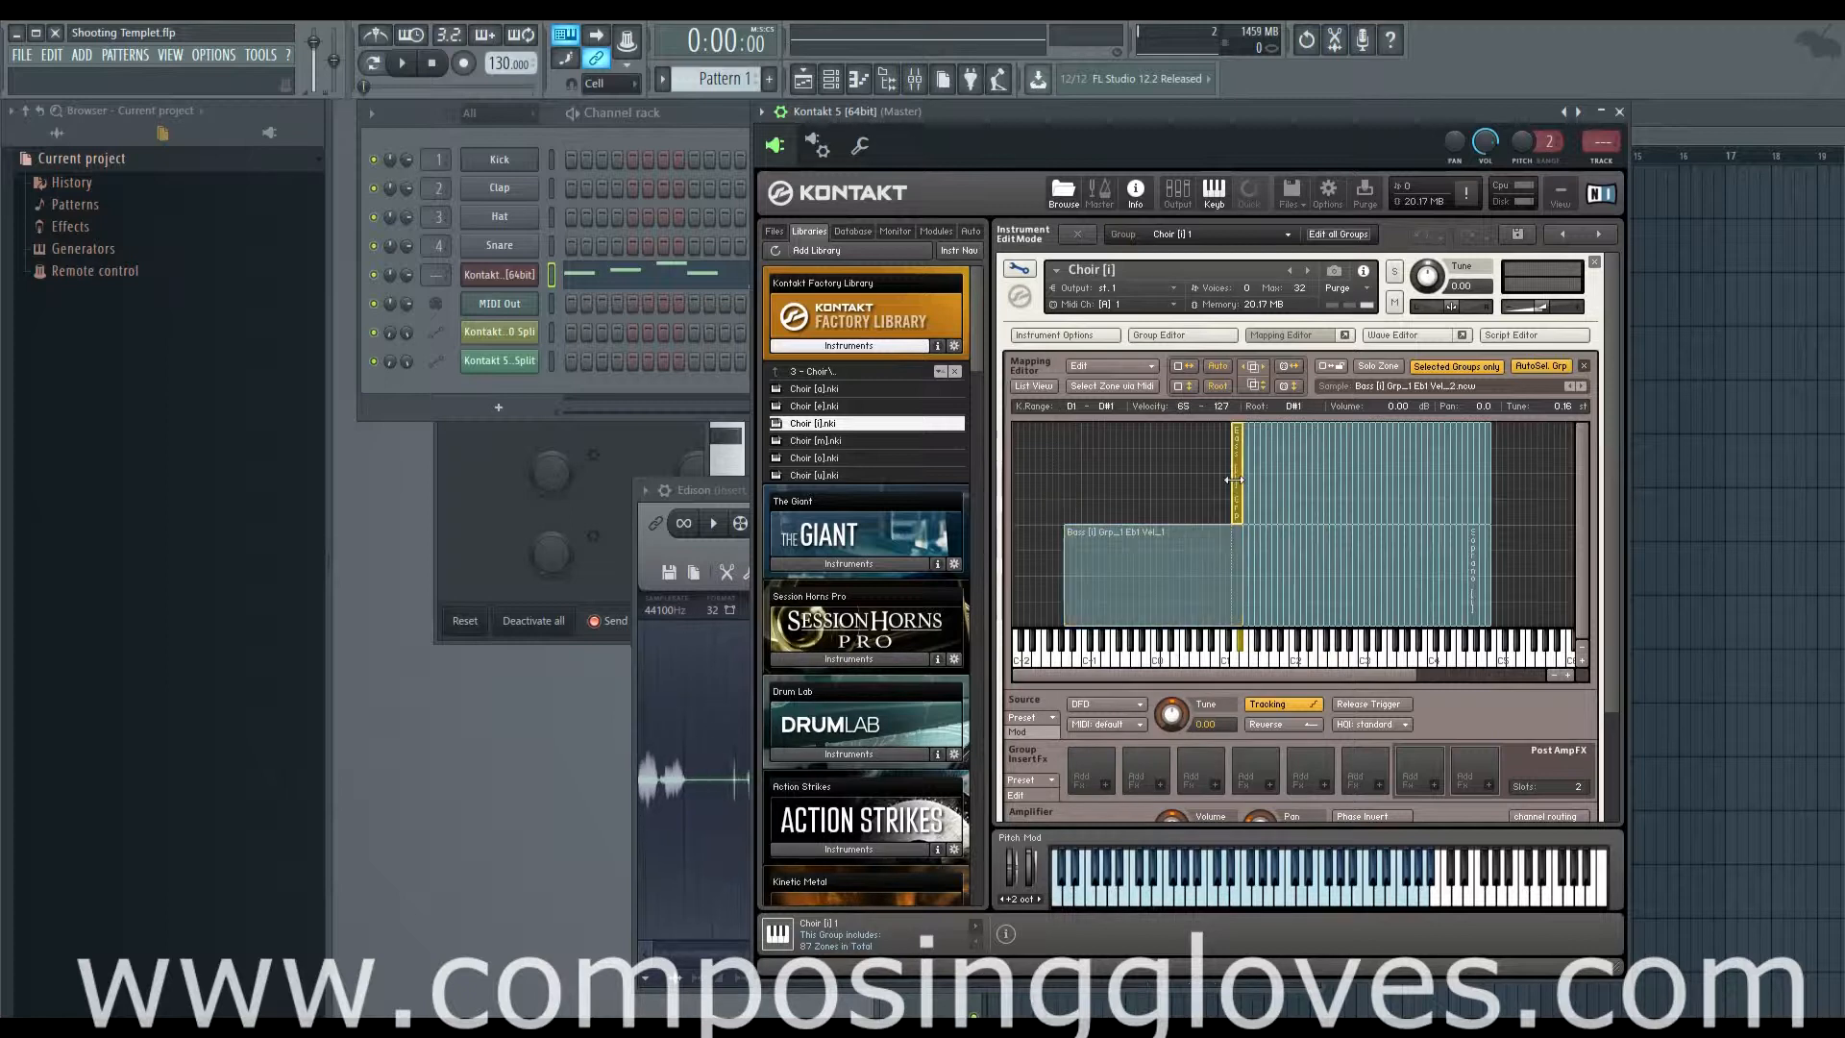
left_click_drag(1230, 483, 1065, 480)
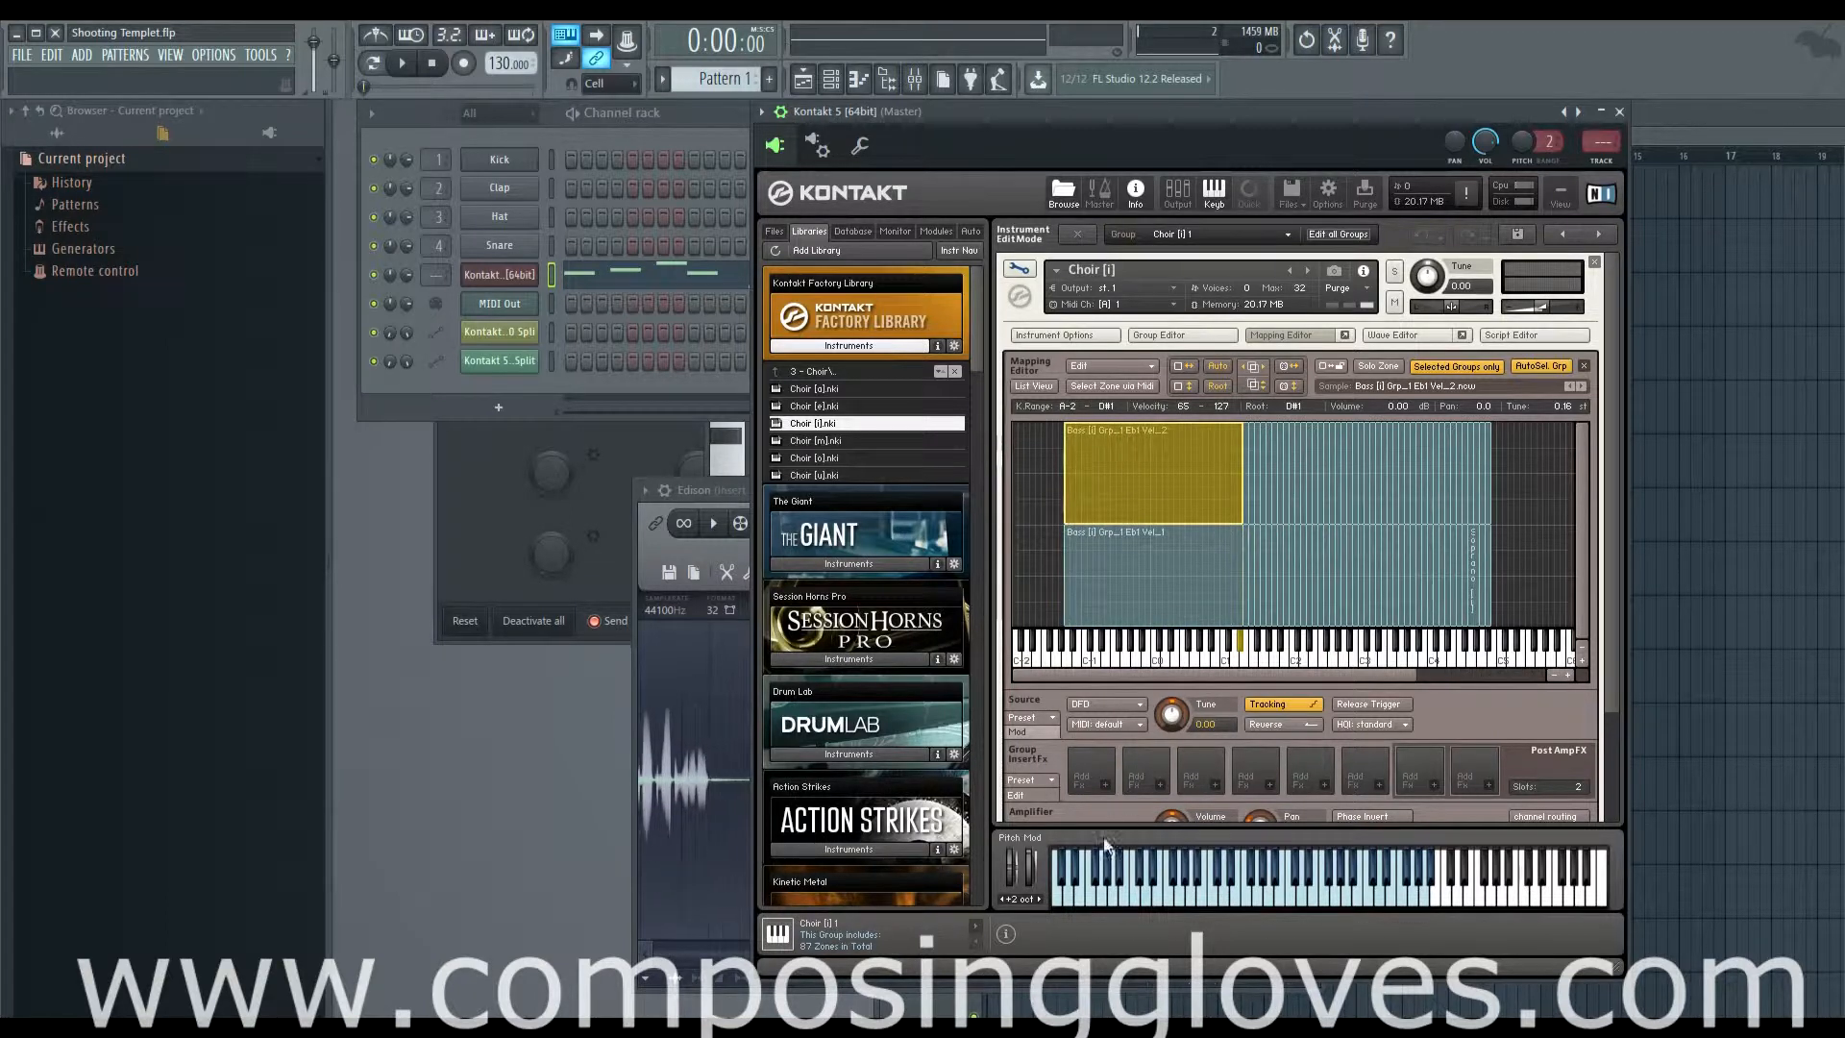
- Audition the extended bass zones by playing several low and mid-range keys on the on-screen keyboard
left_click(1100, 894)
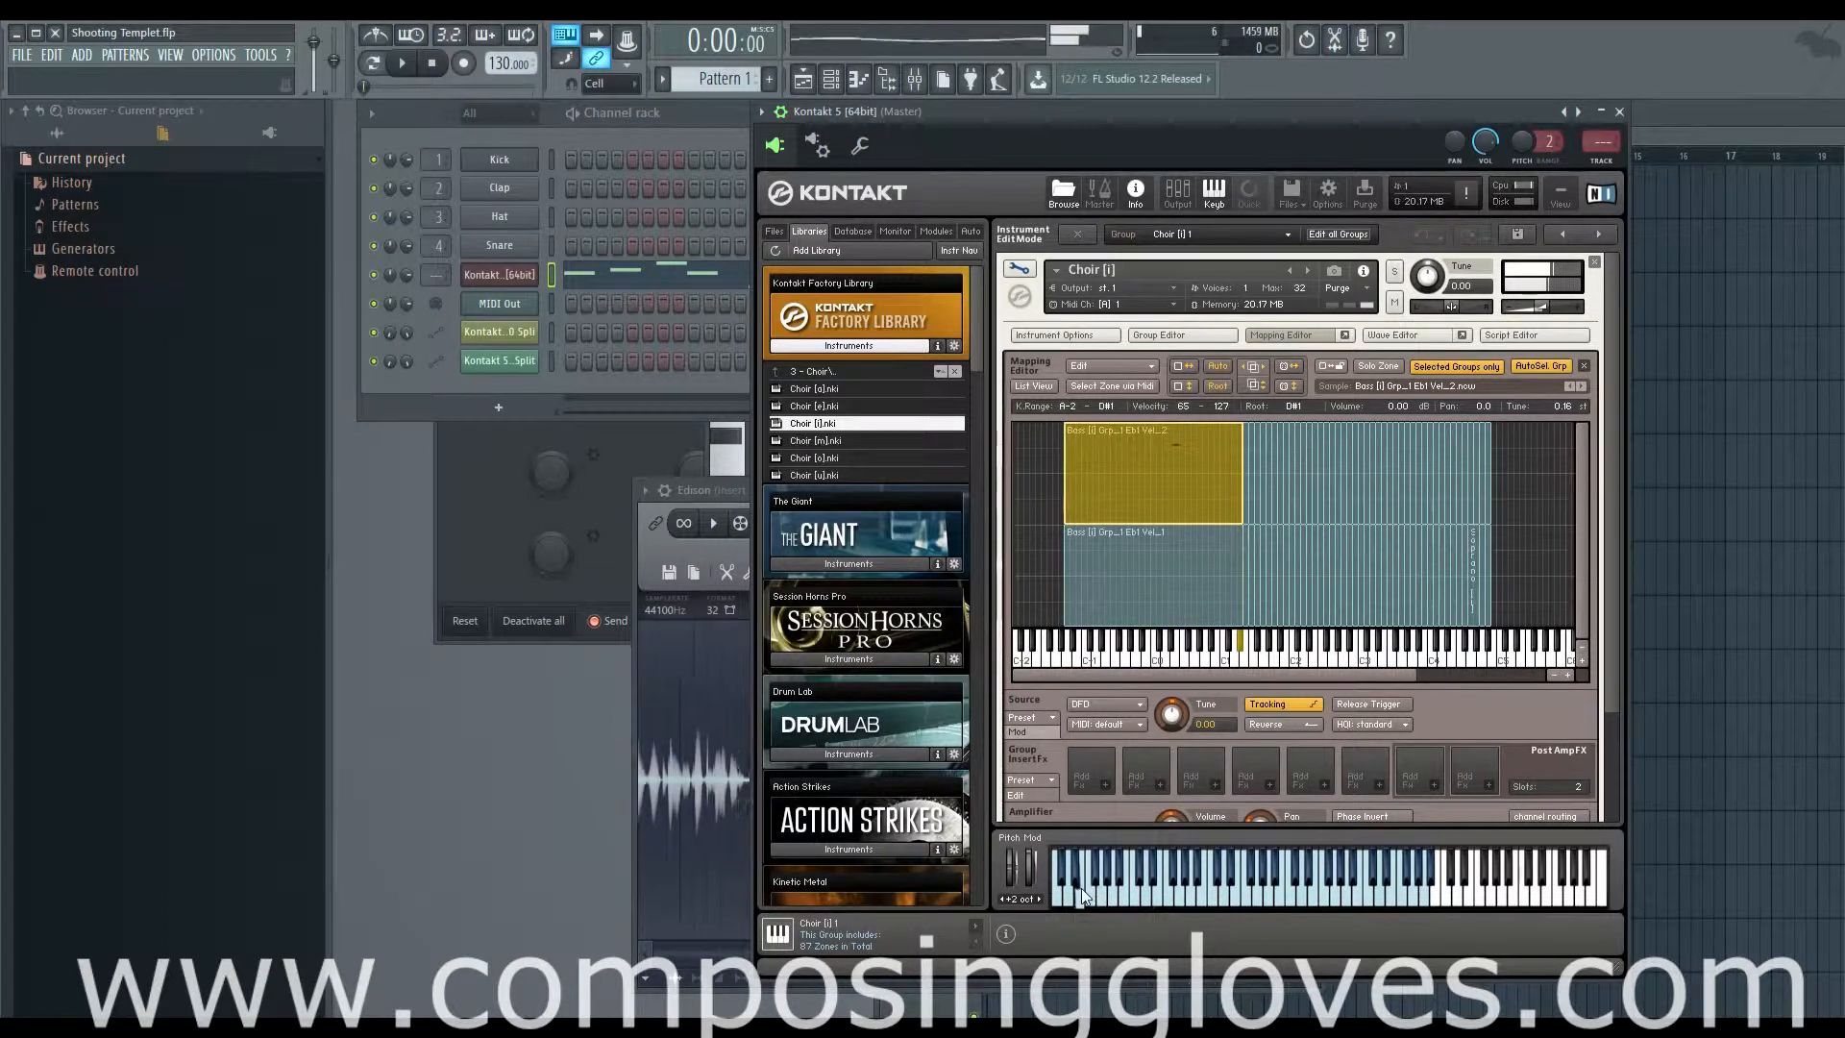
left_click(1173, 893)
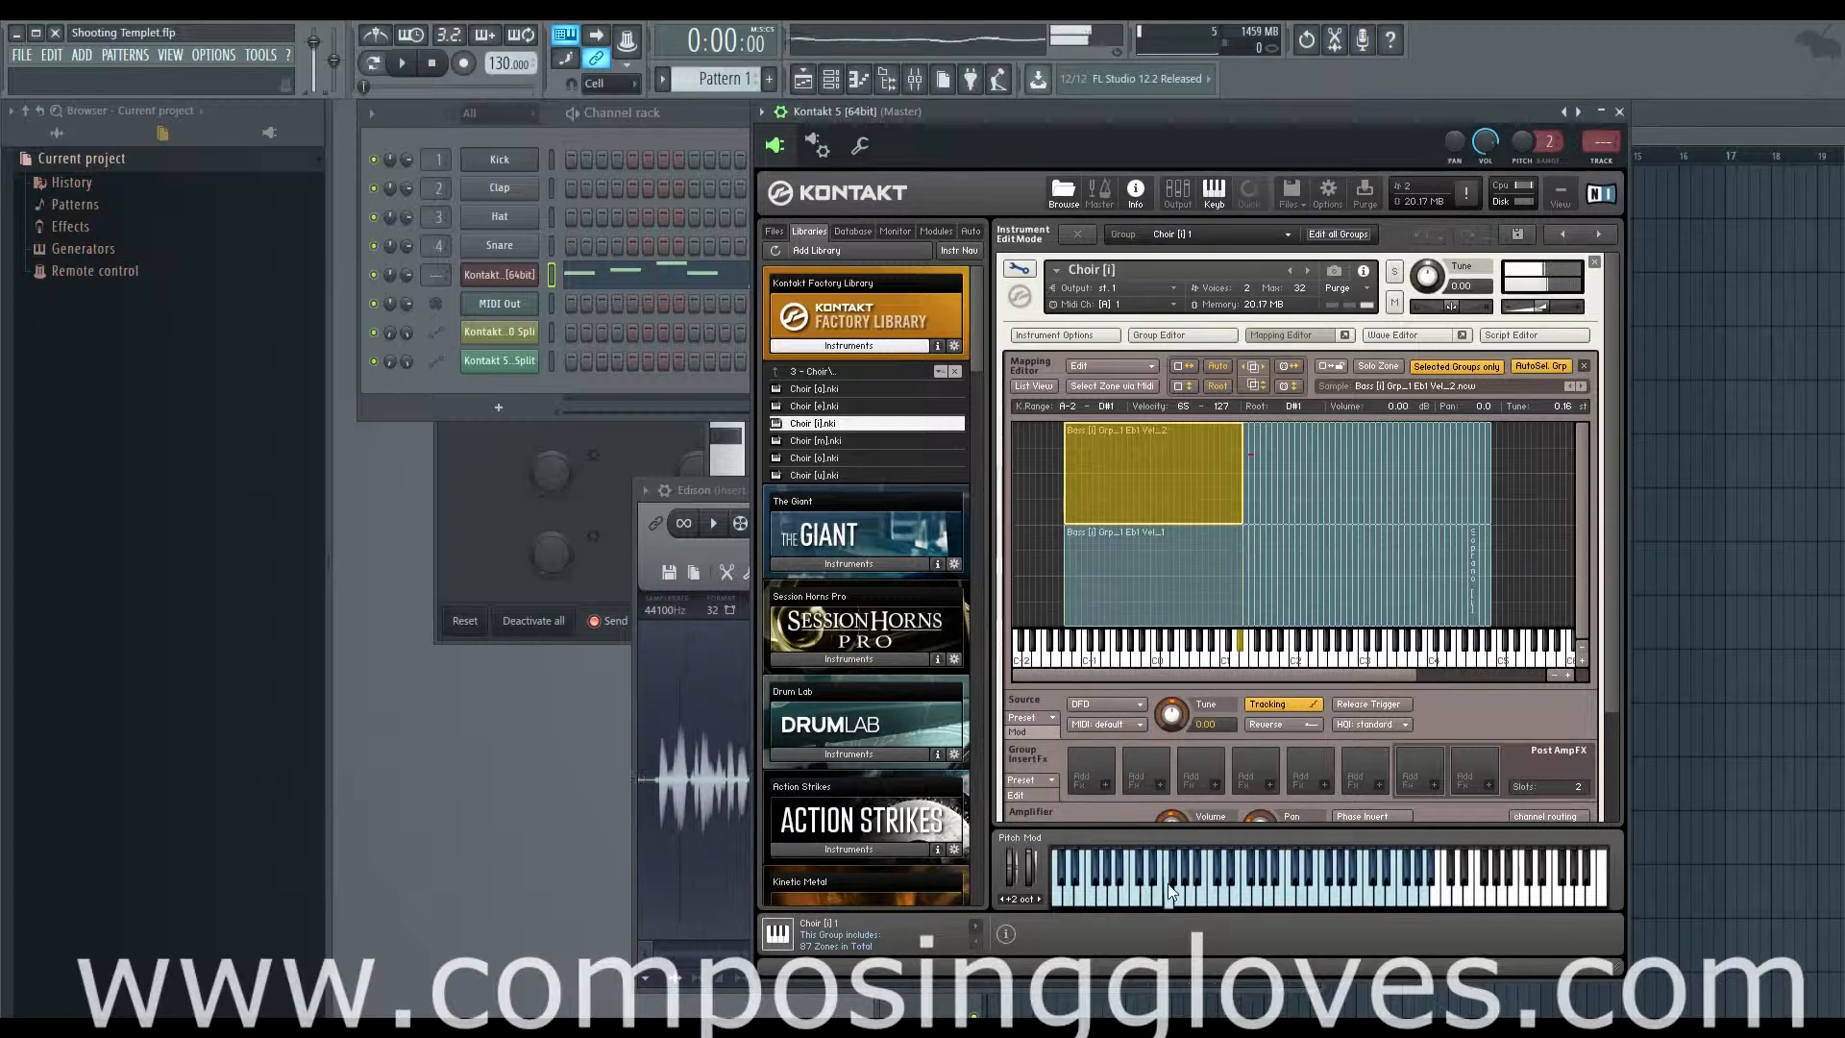
left_click(1196, 881)
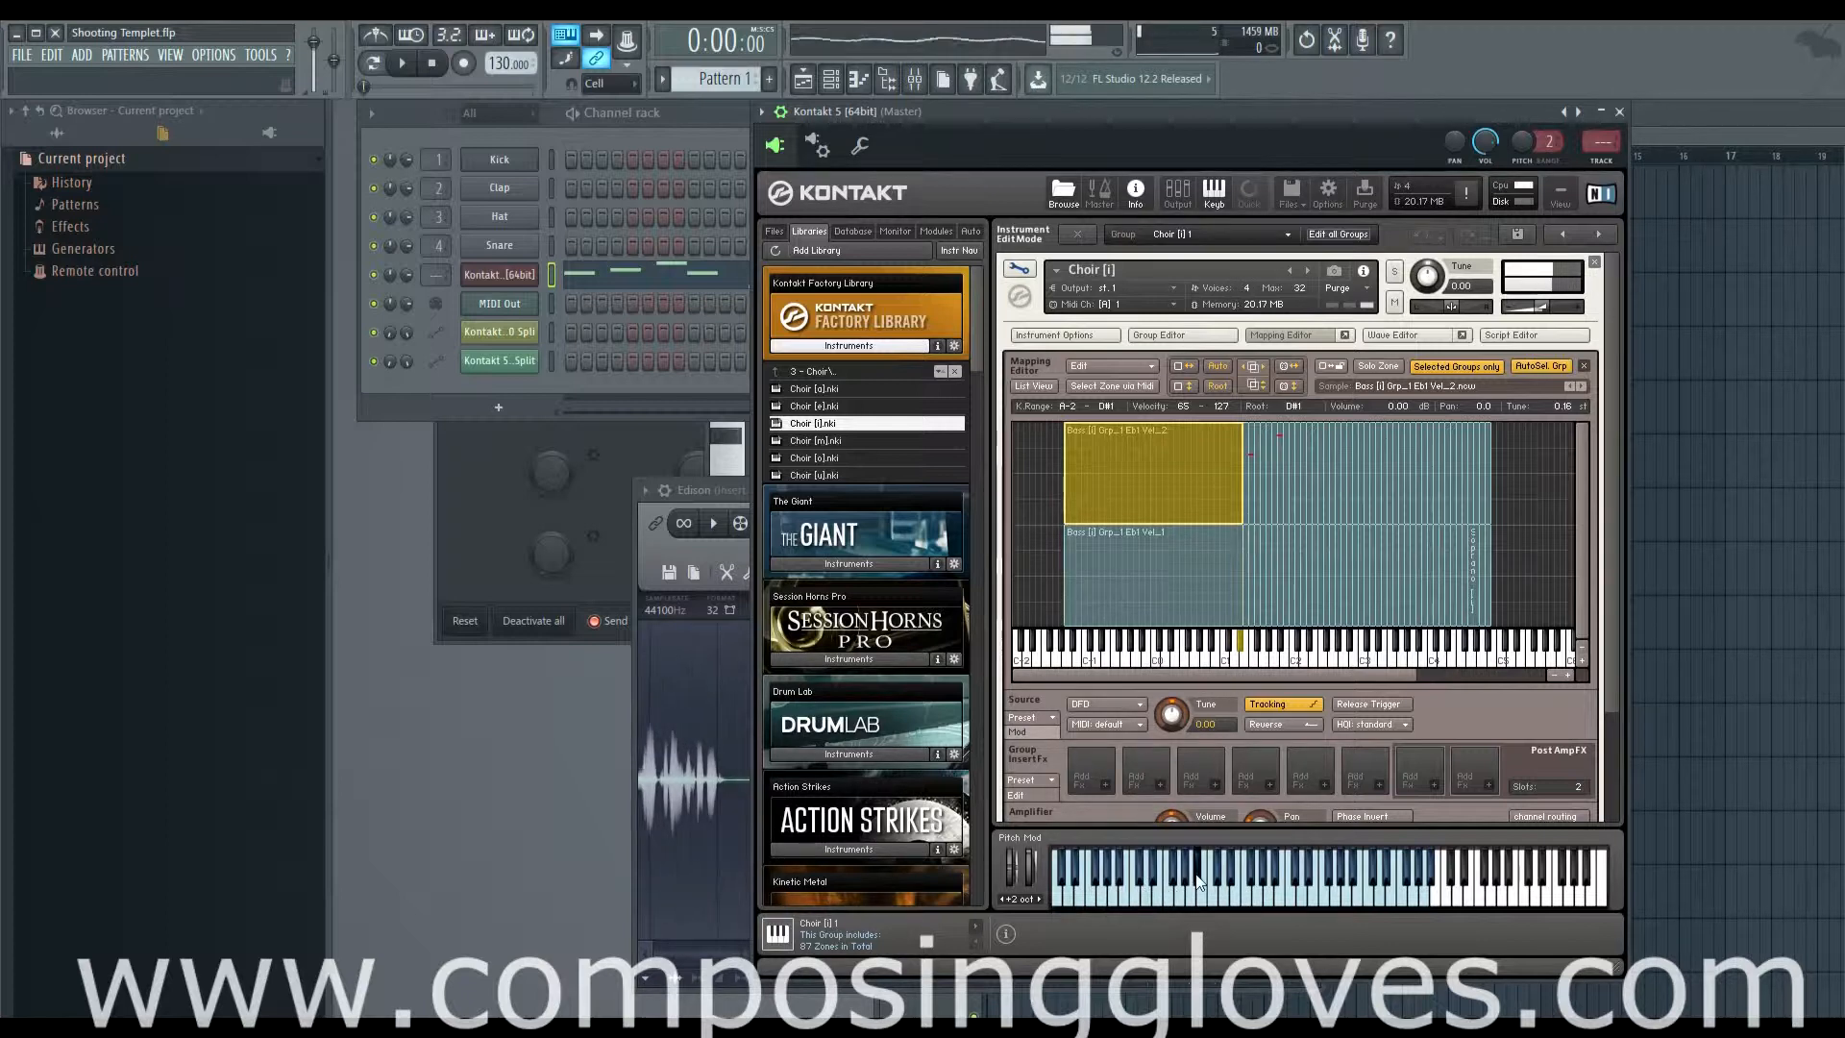
left_click(1078, 905)
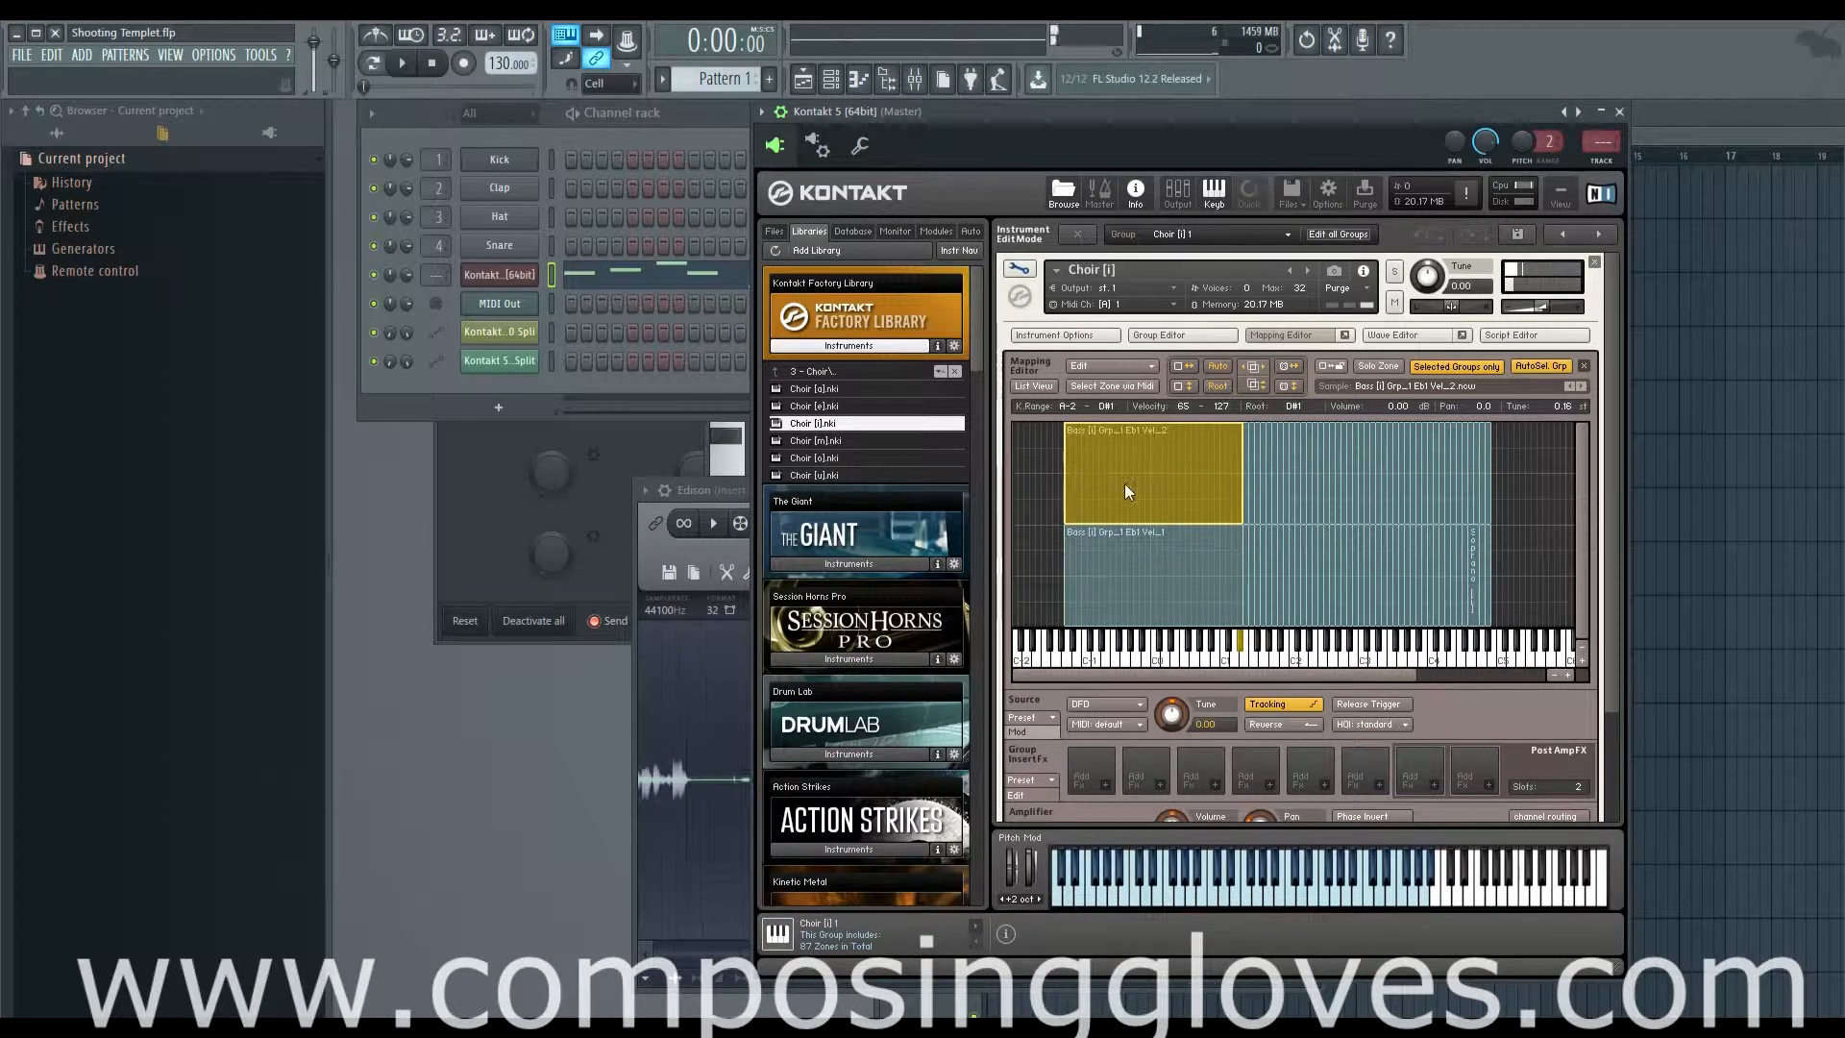
scroll(1232, 500, "down", 2)
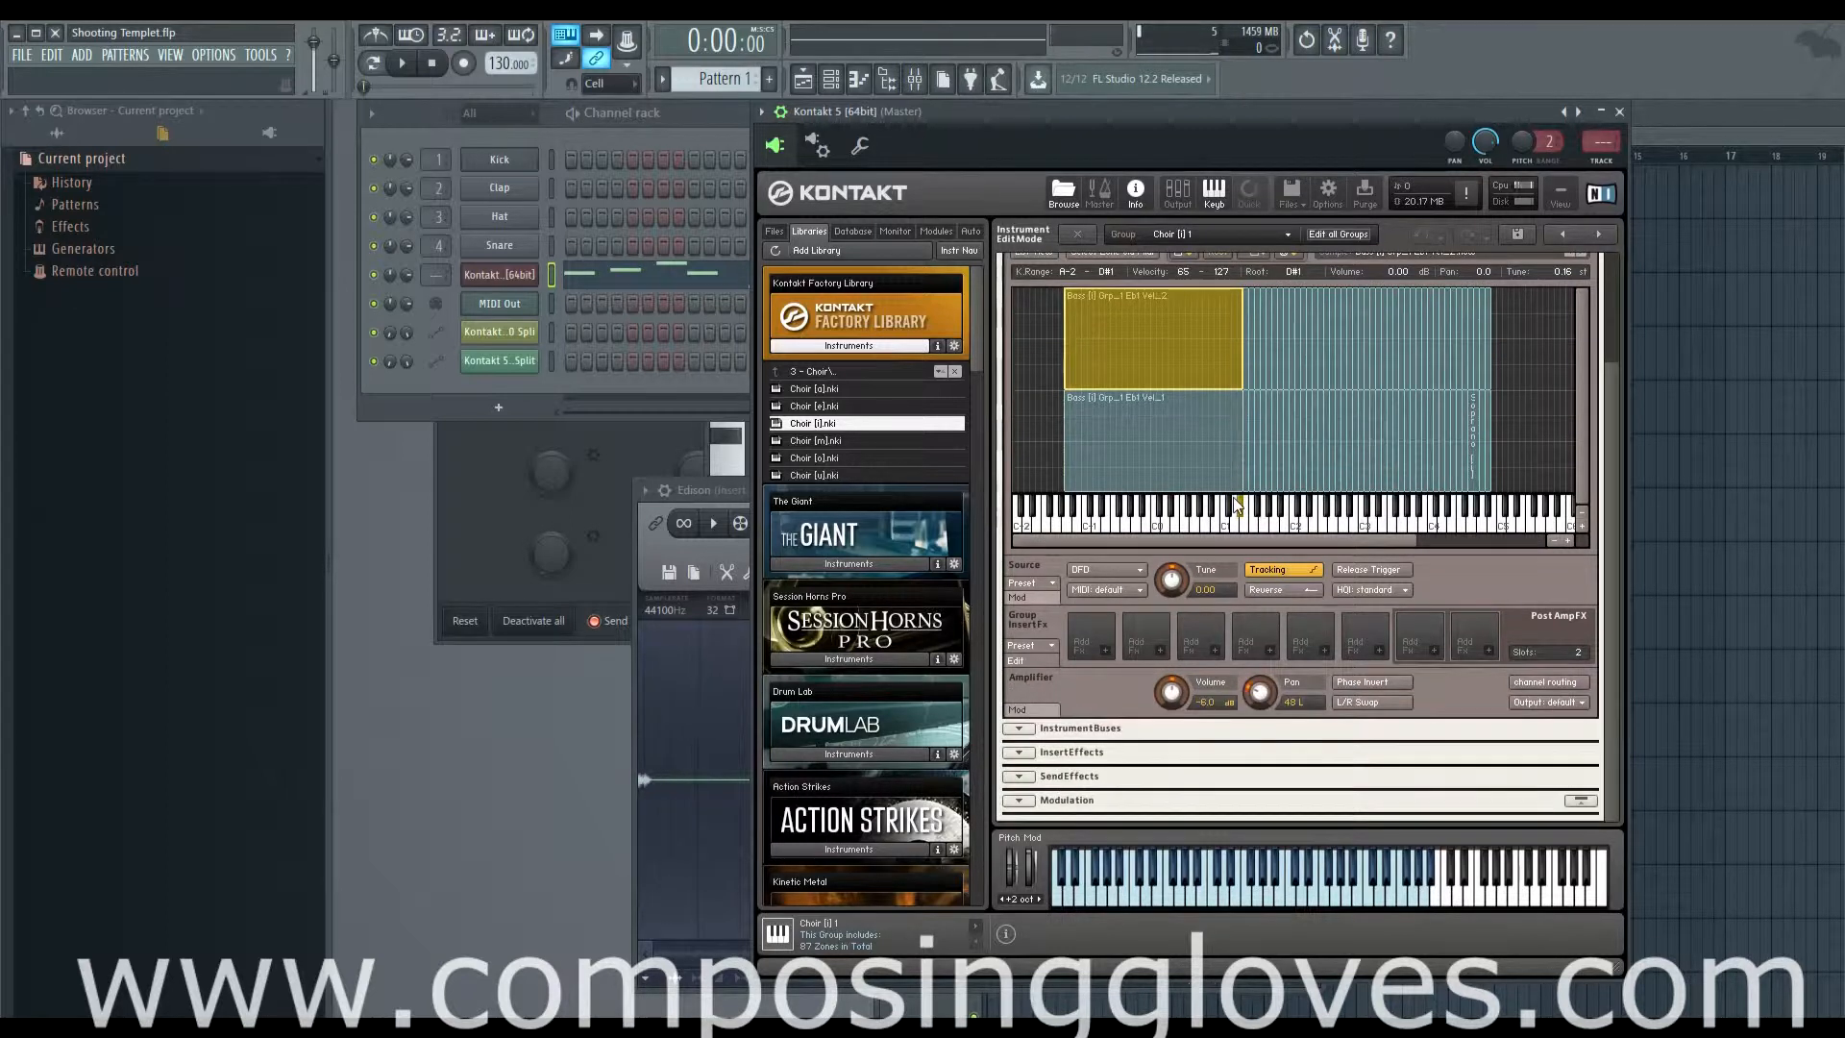
- Examine the playback modes available for the group's Source module, keeping DFD
left_click(1127, 575)
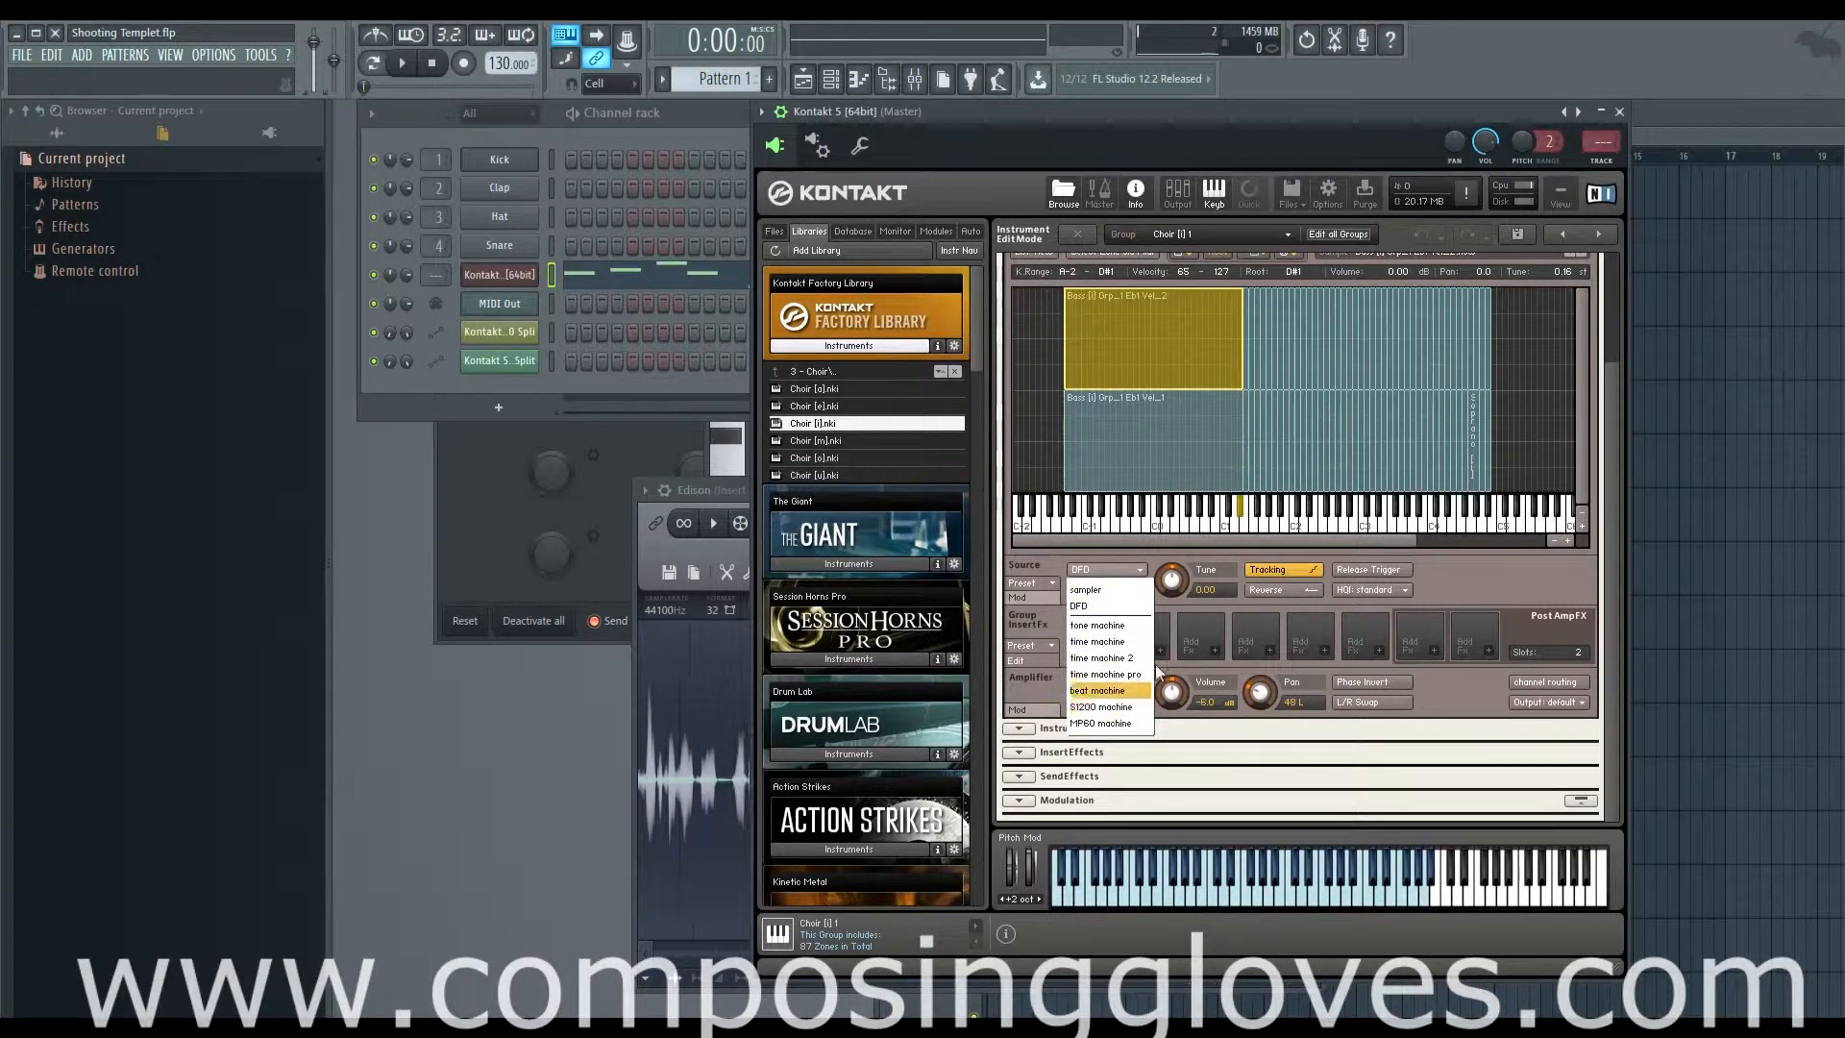
left_click(1493, 578)
- Shorten the lowest bass zone in both velocity layers so its key range starts at D1
scroll(1399, 530, "up", 3)
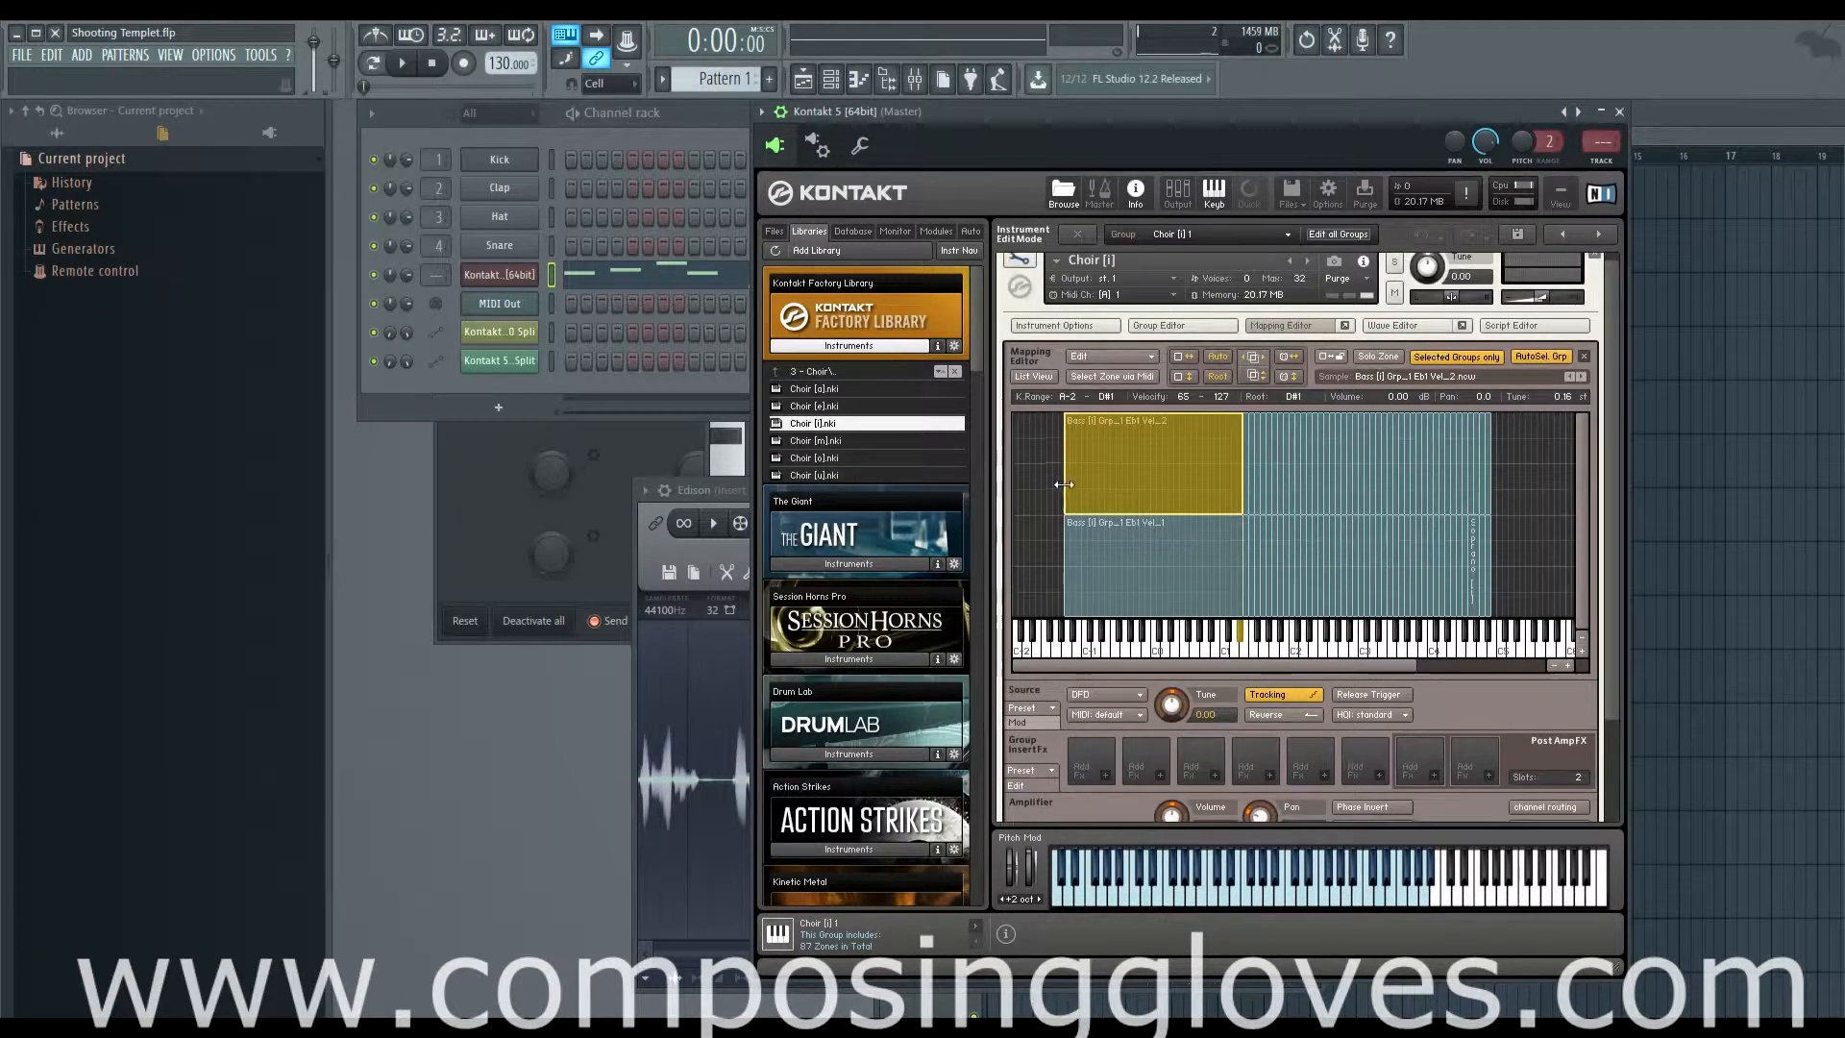
left_click_drag(1065, 485, 1233, 485)
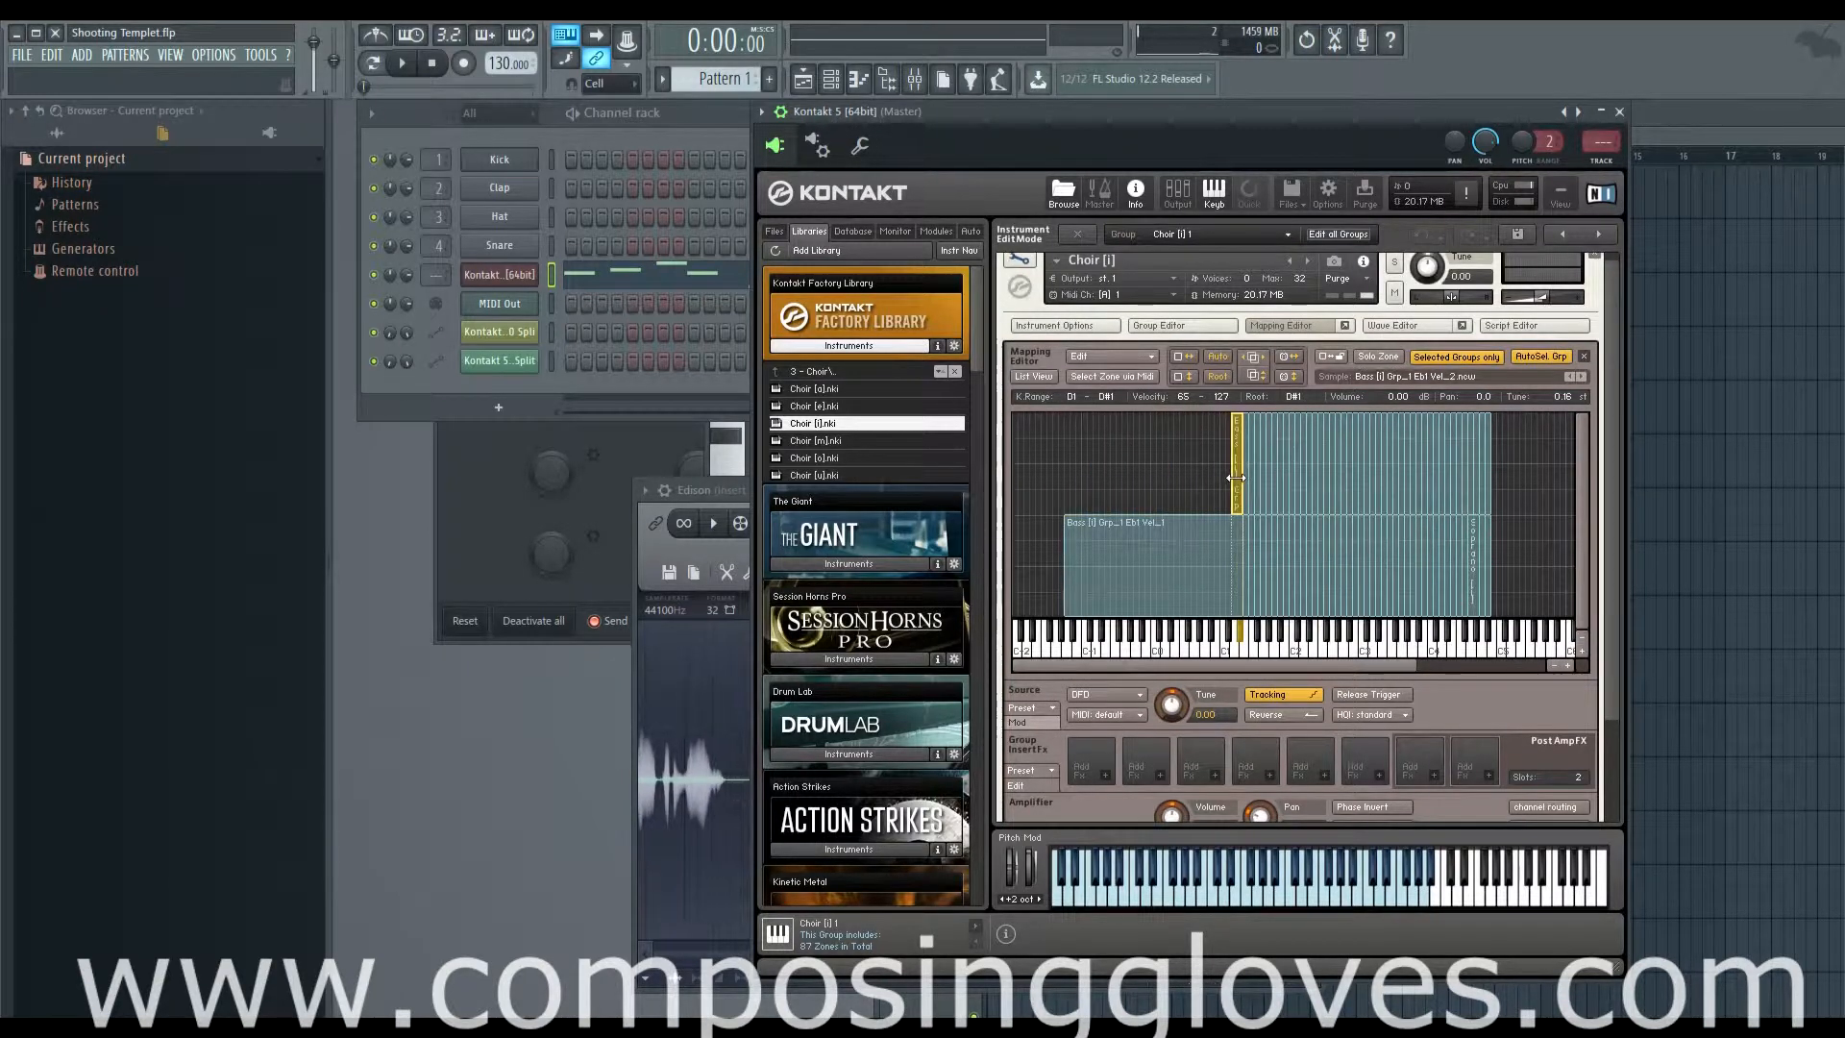
left_click(1092, 568)
left_click_drag(1065, 567, 1238, 564)
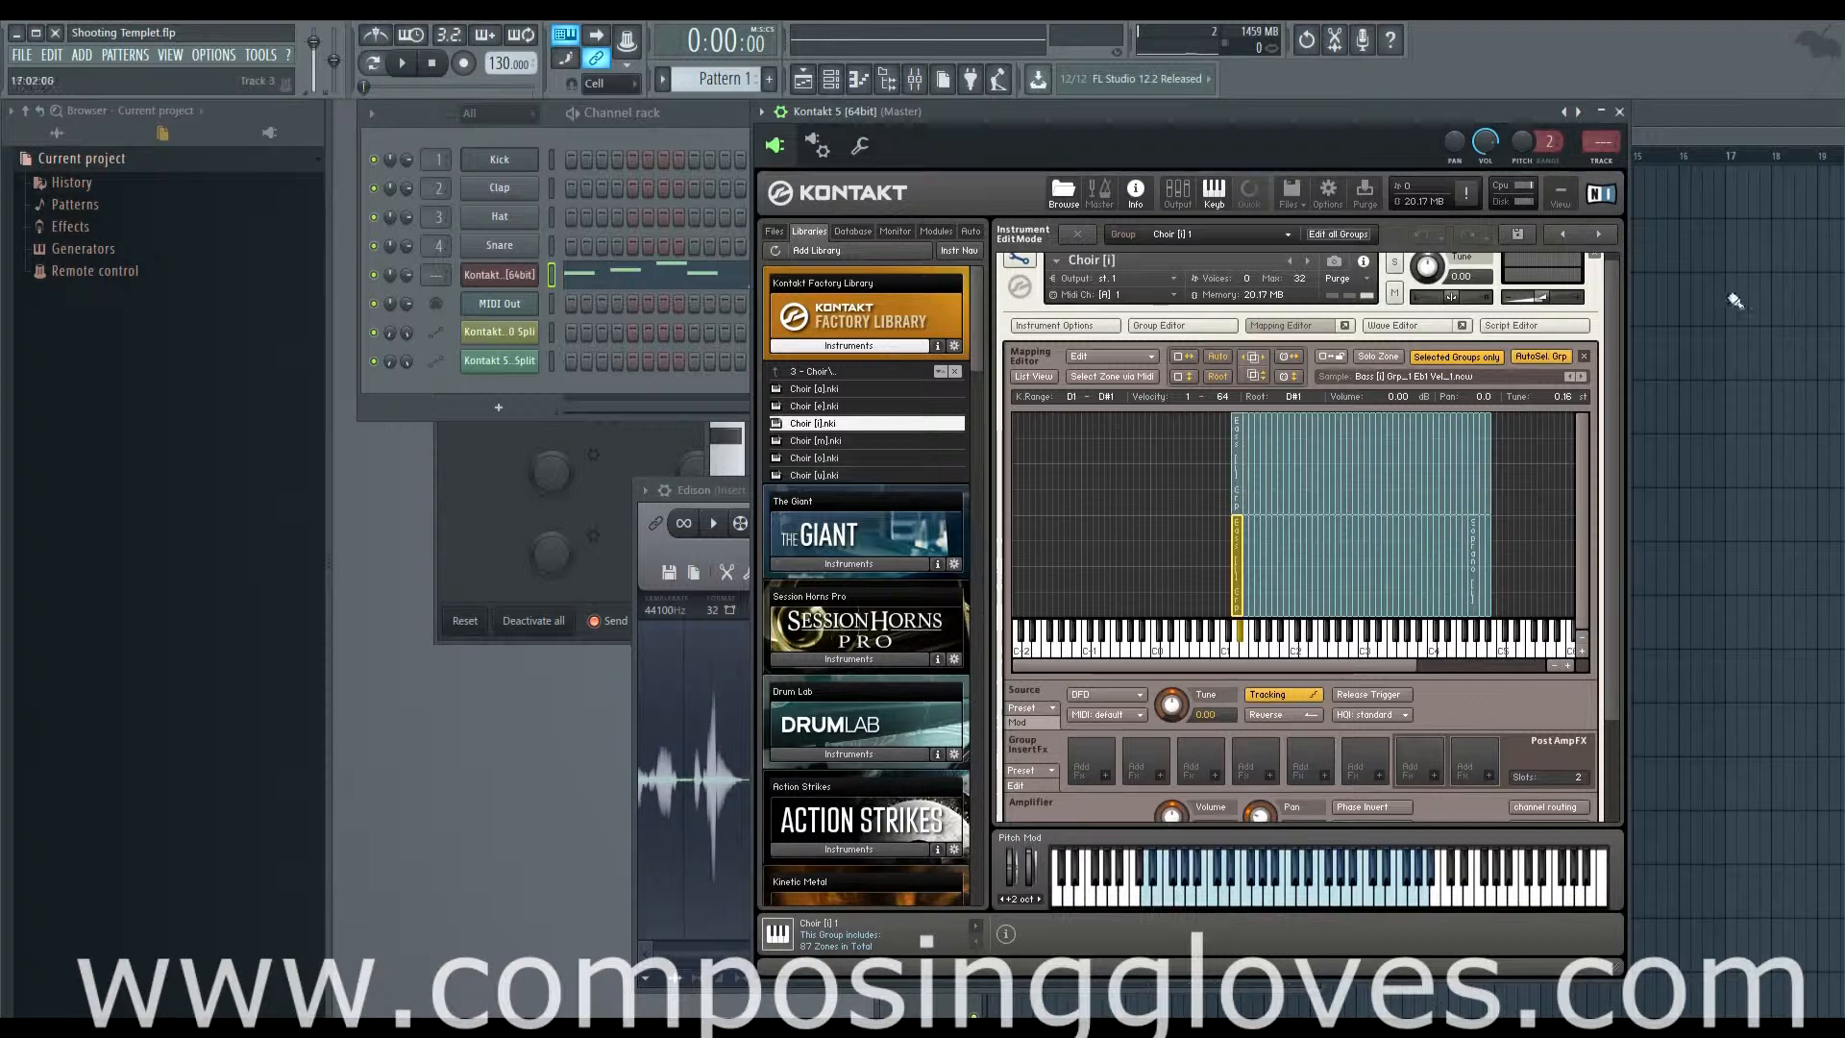
- Examine the factory preset categories in the Script Editor, and hide both the Script Editor and the Mapping Editor
left_click(1572, 328)
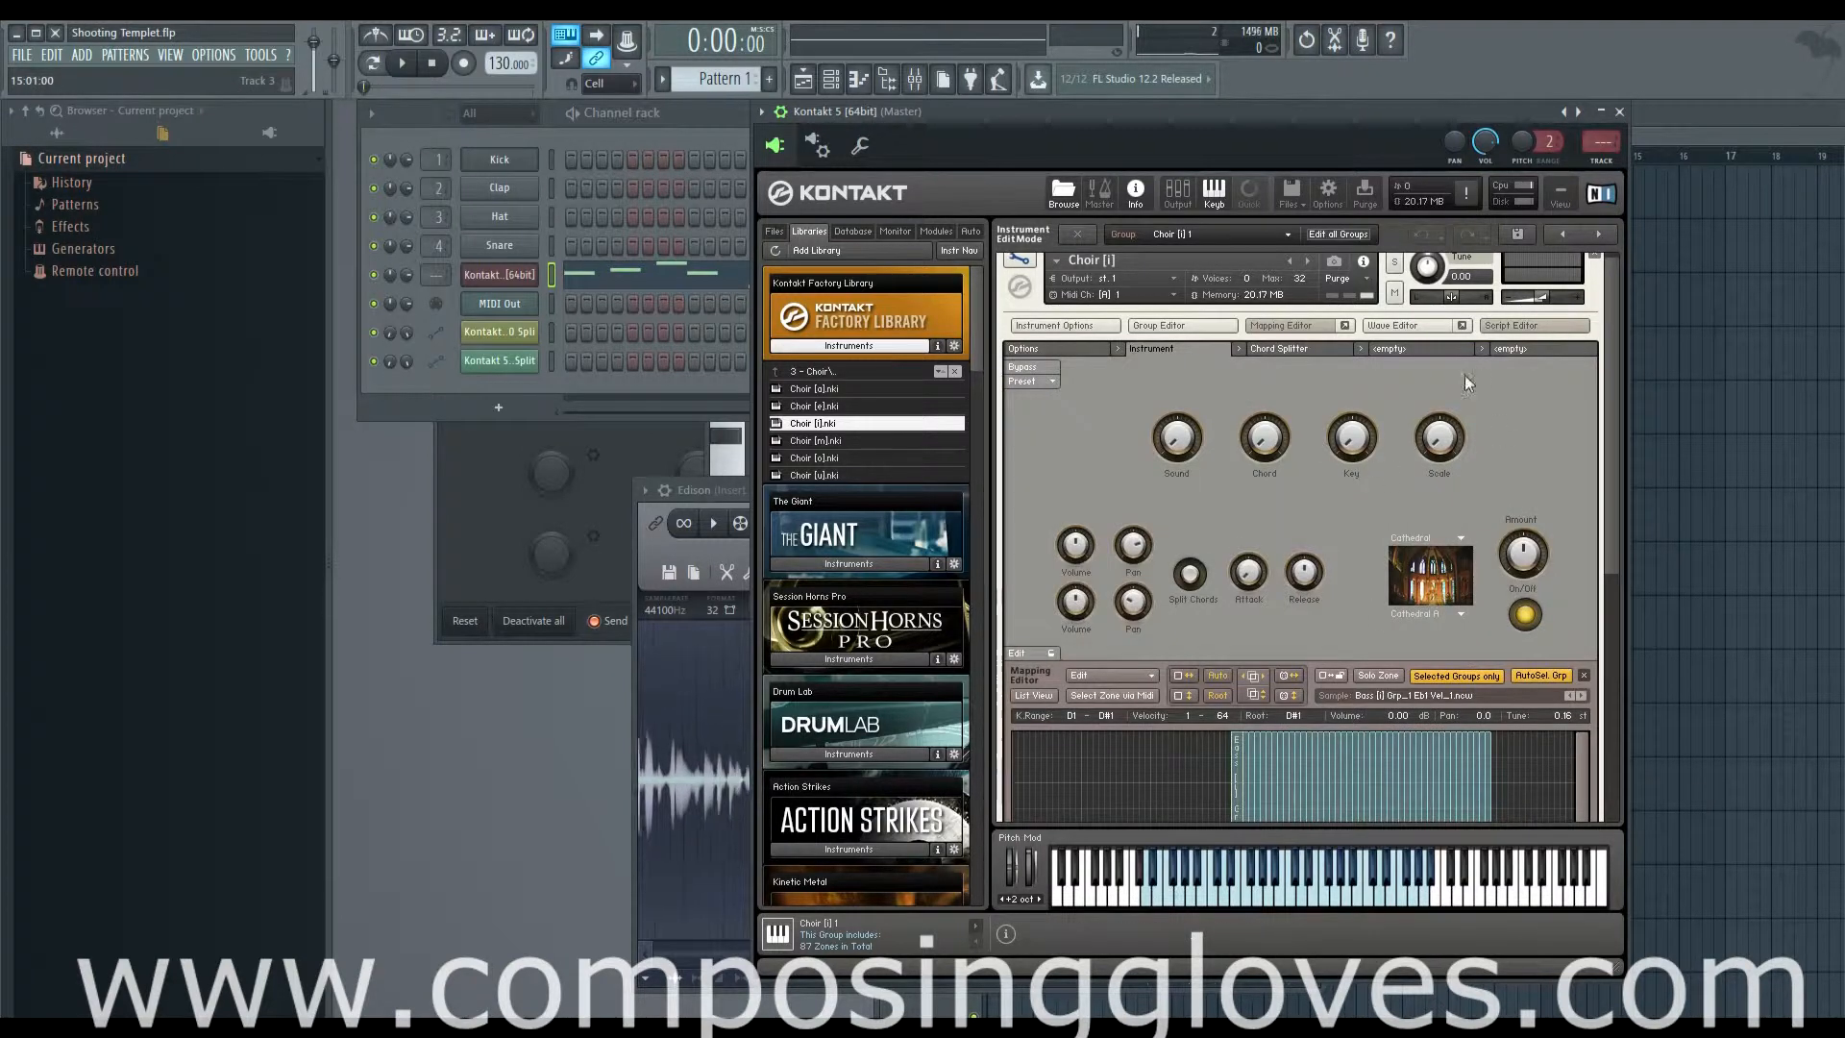
left_click(1012, 385)
mouse_move(1056, 420)
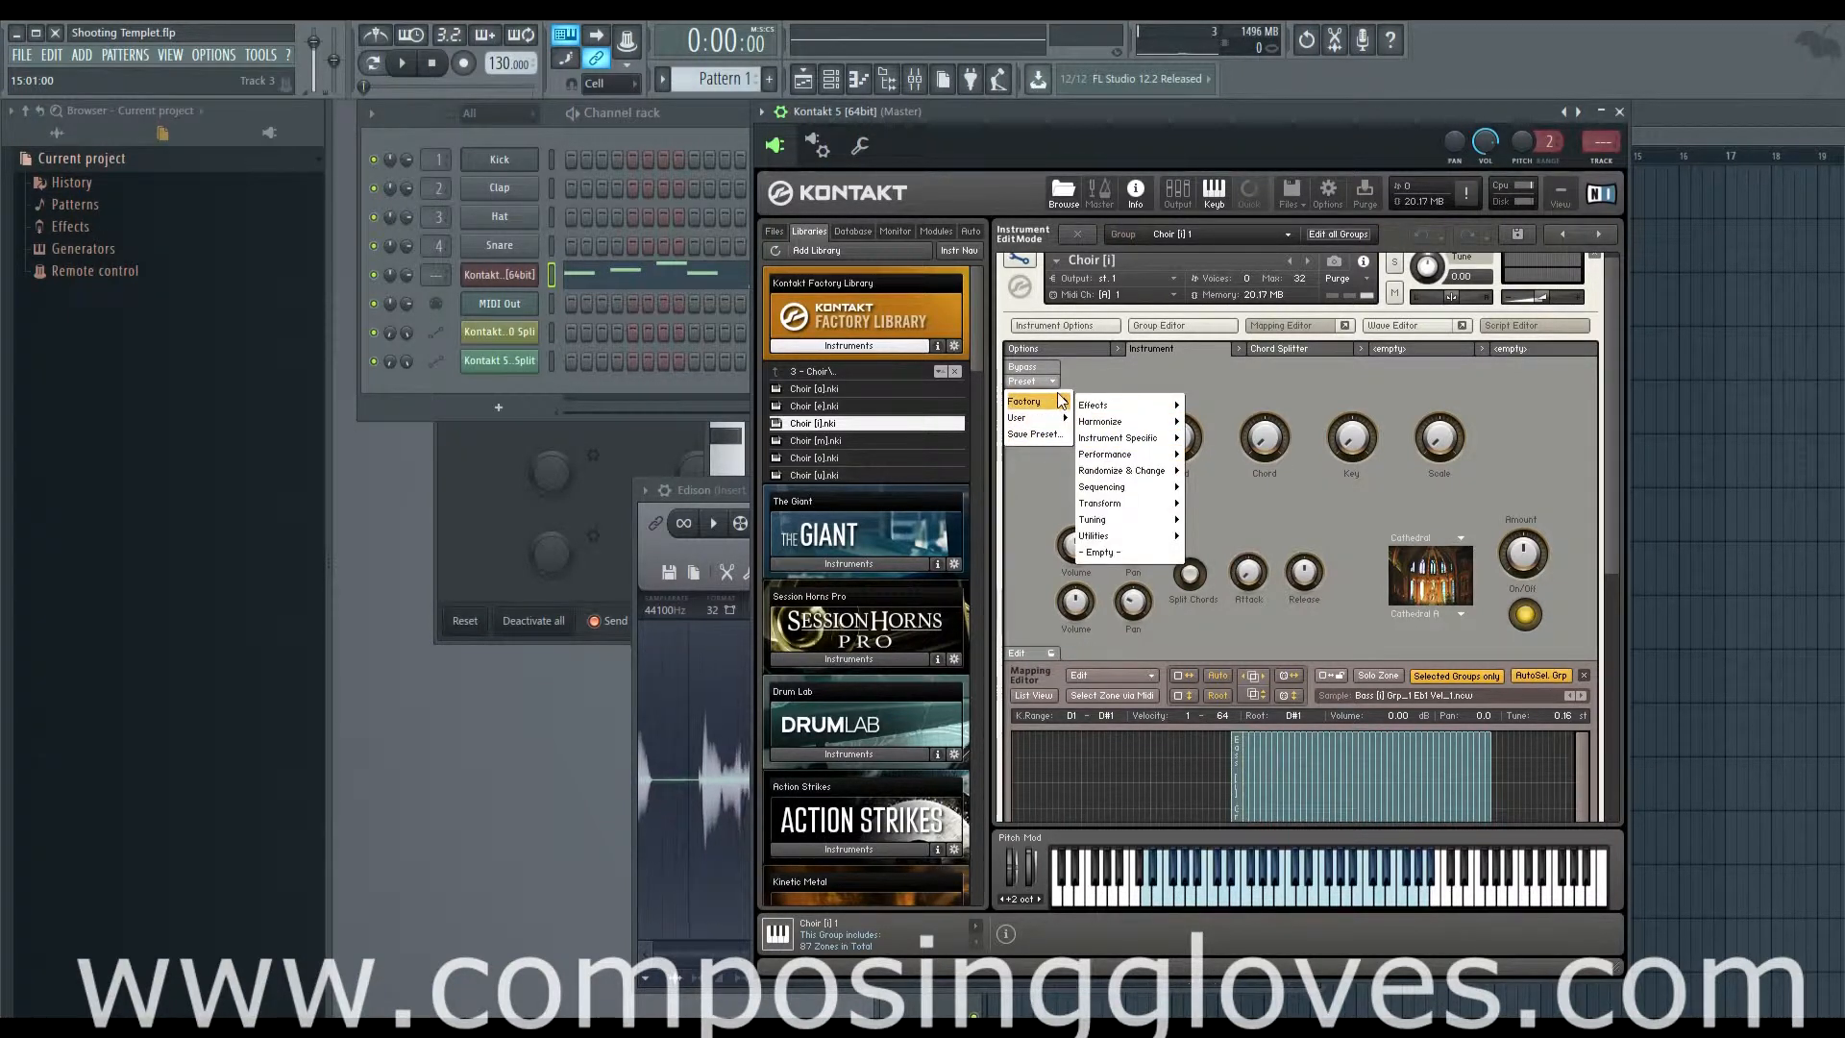
left_click(1124, 377)
left_click(1514, 326)
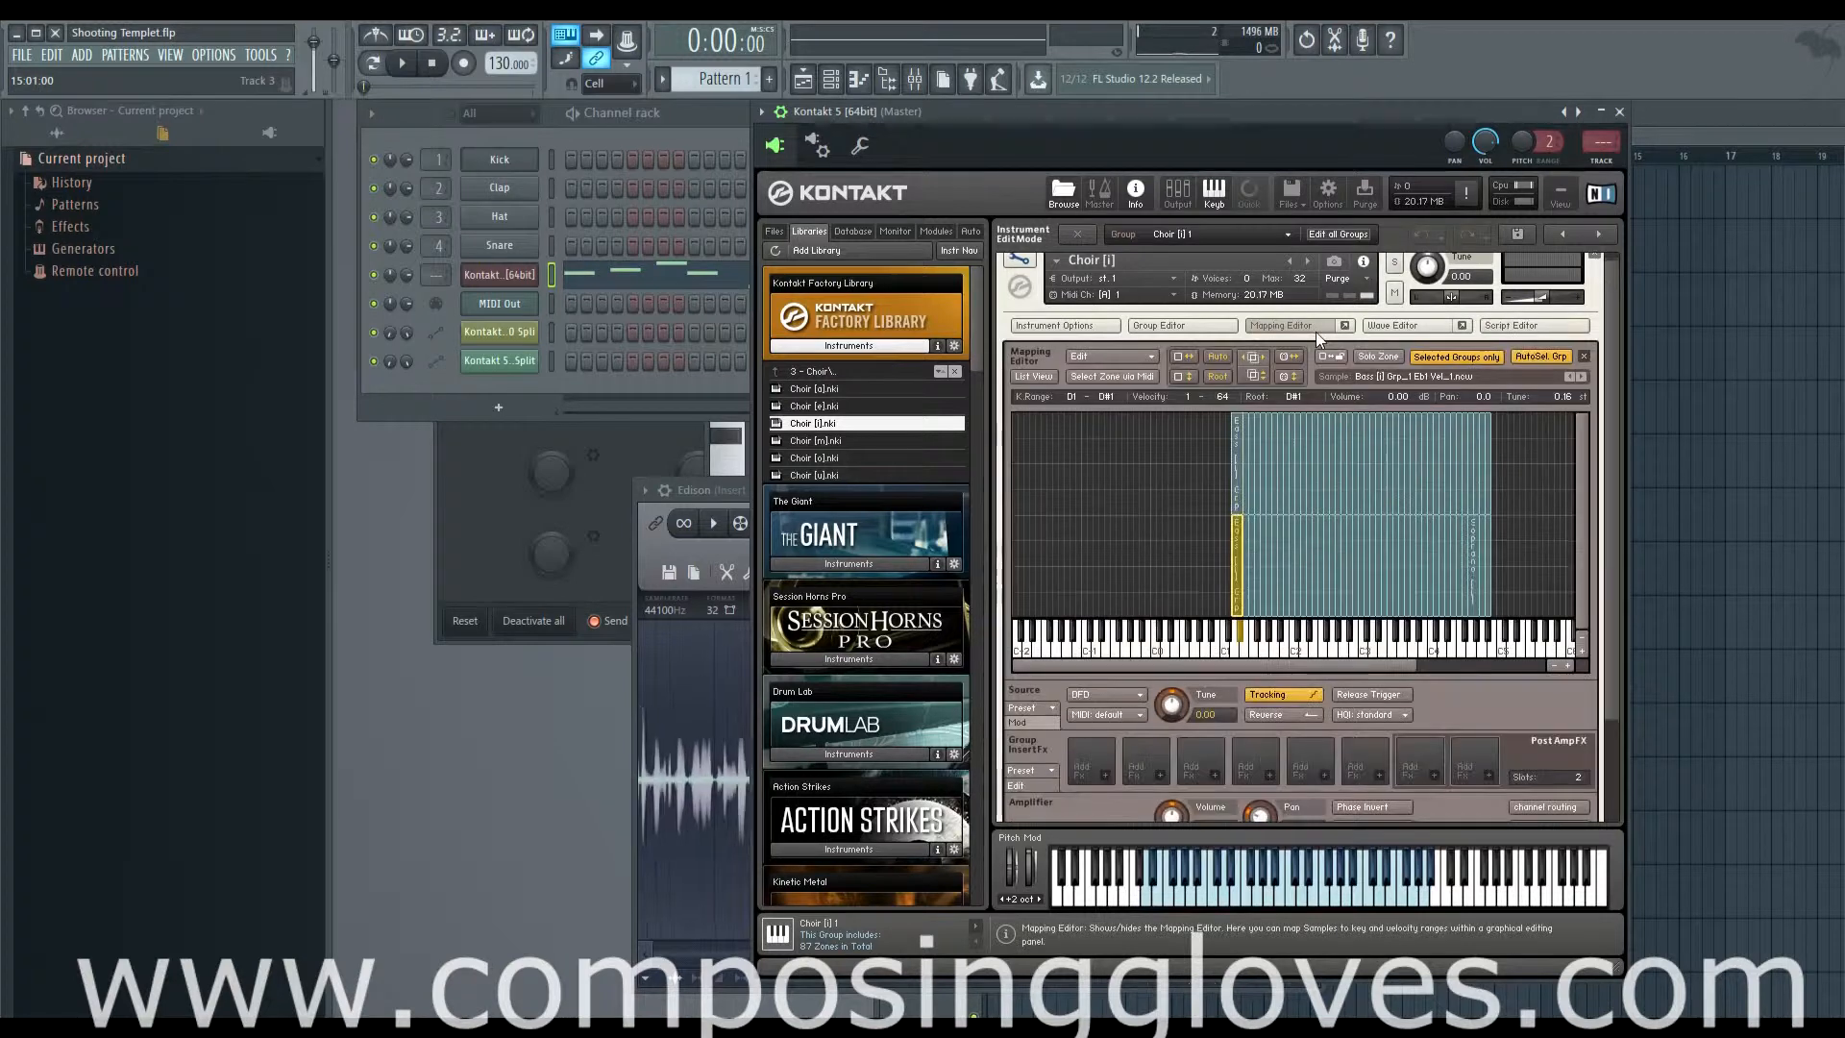
left_click(1309, 326)
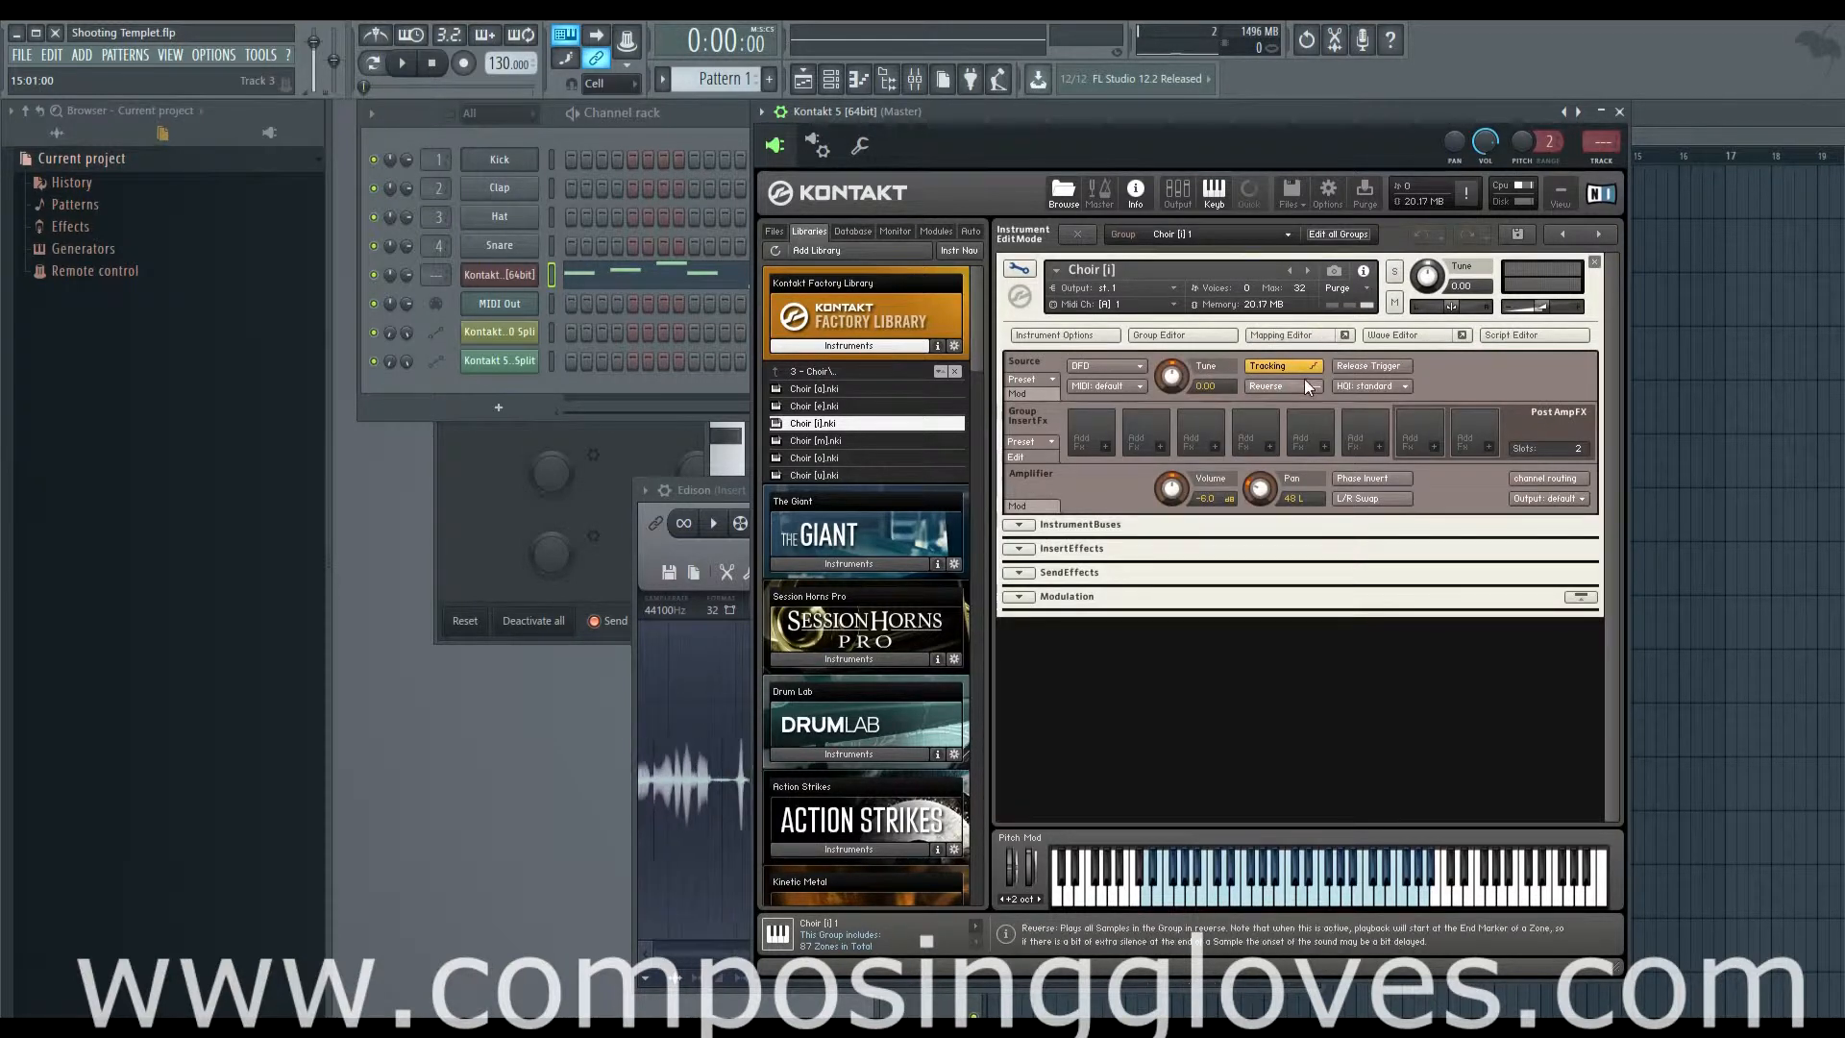
- Switch Choir [i] out of and back into instrument edit mode, and view the Script and Wave Editors before hiding them
left_click(1015, 268)
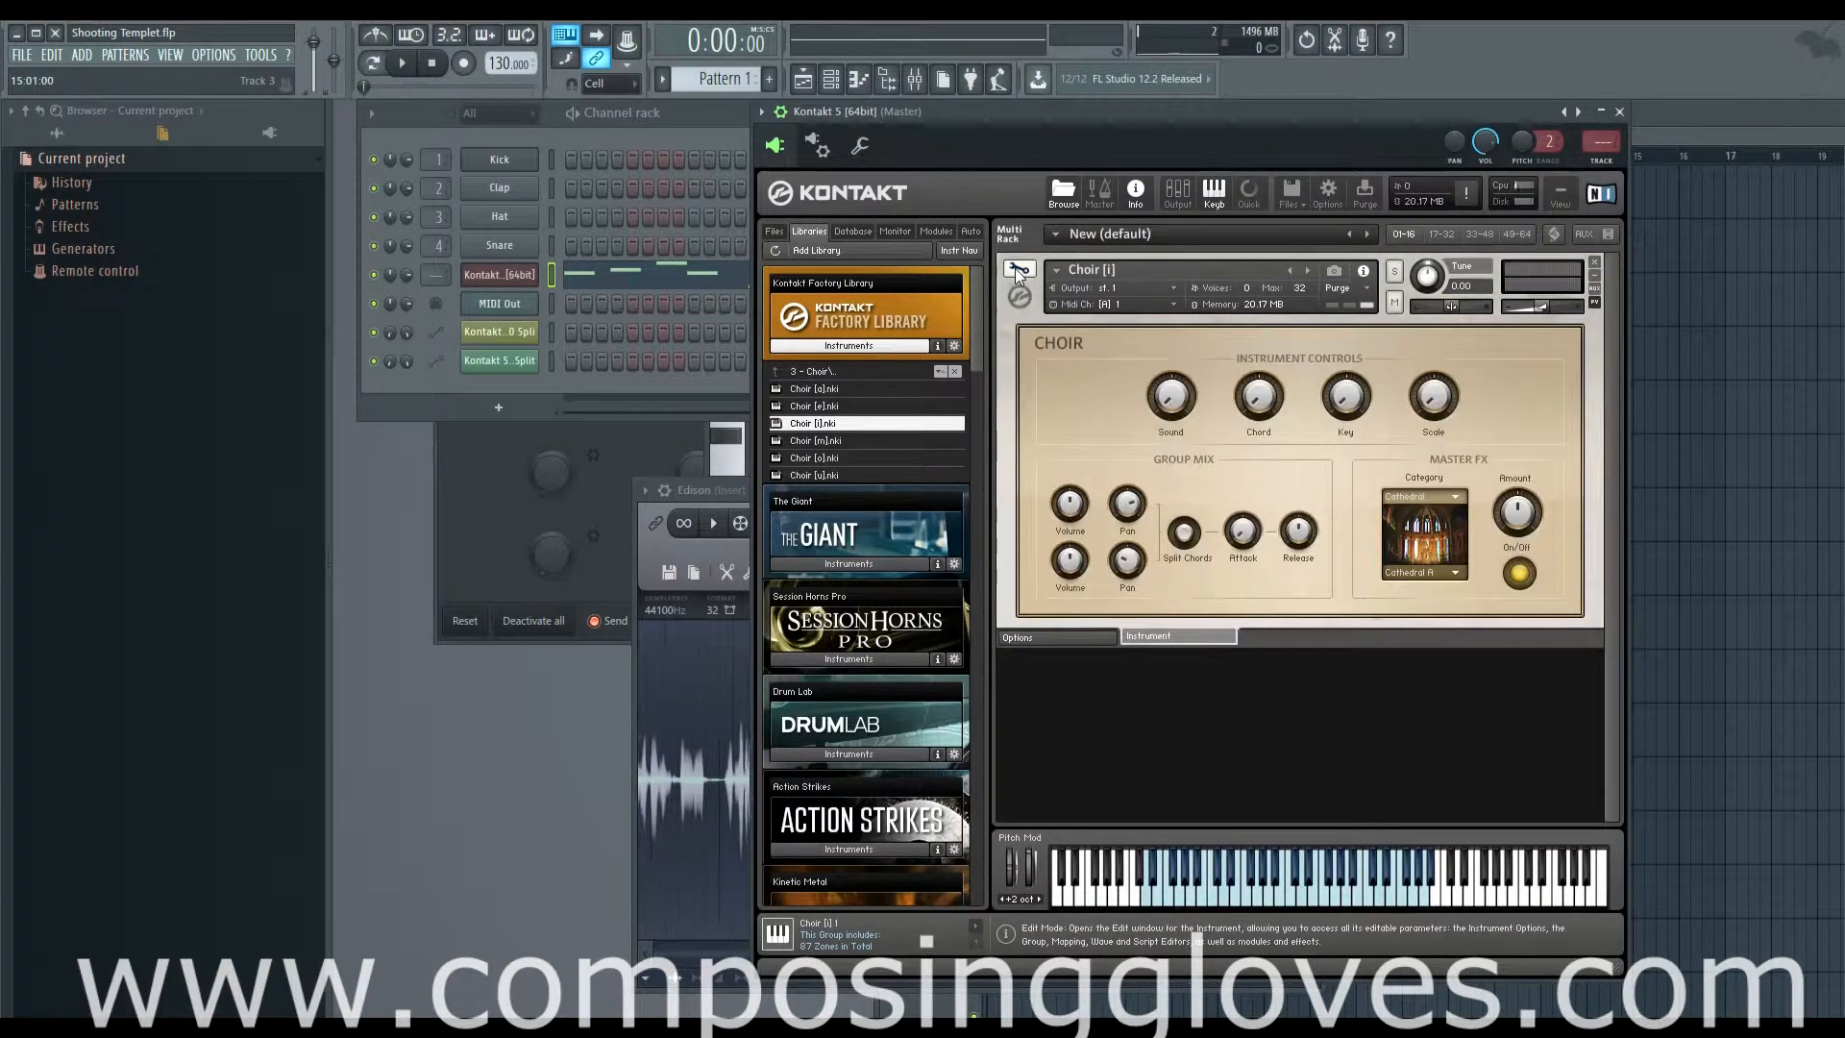
left_click(1018, 268)
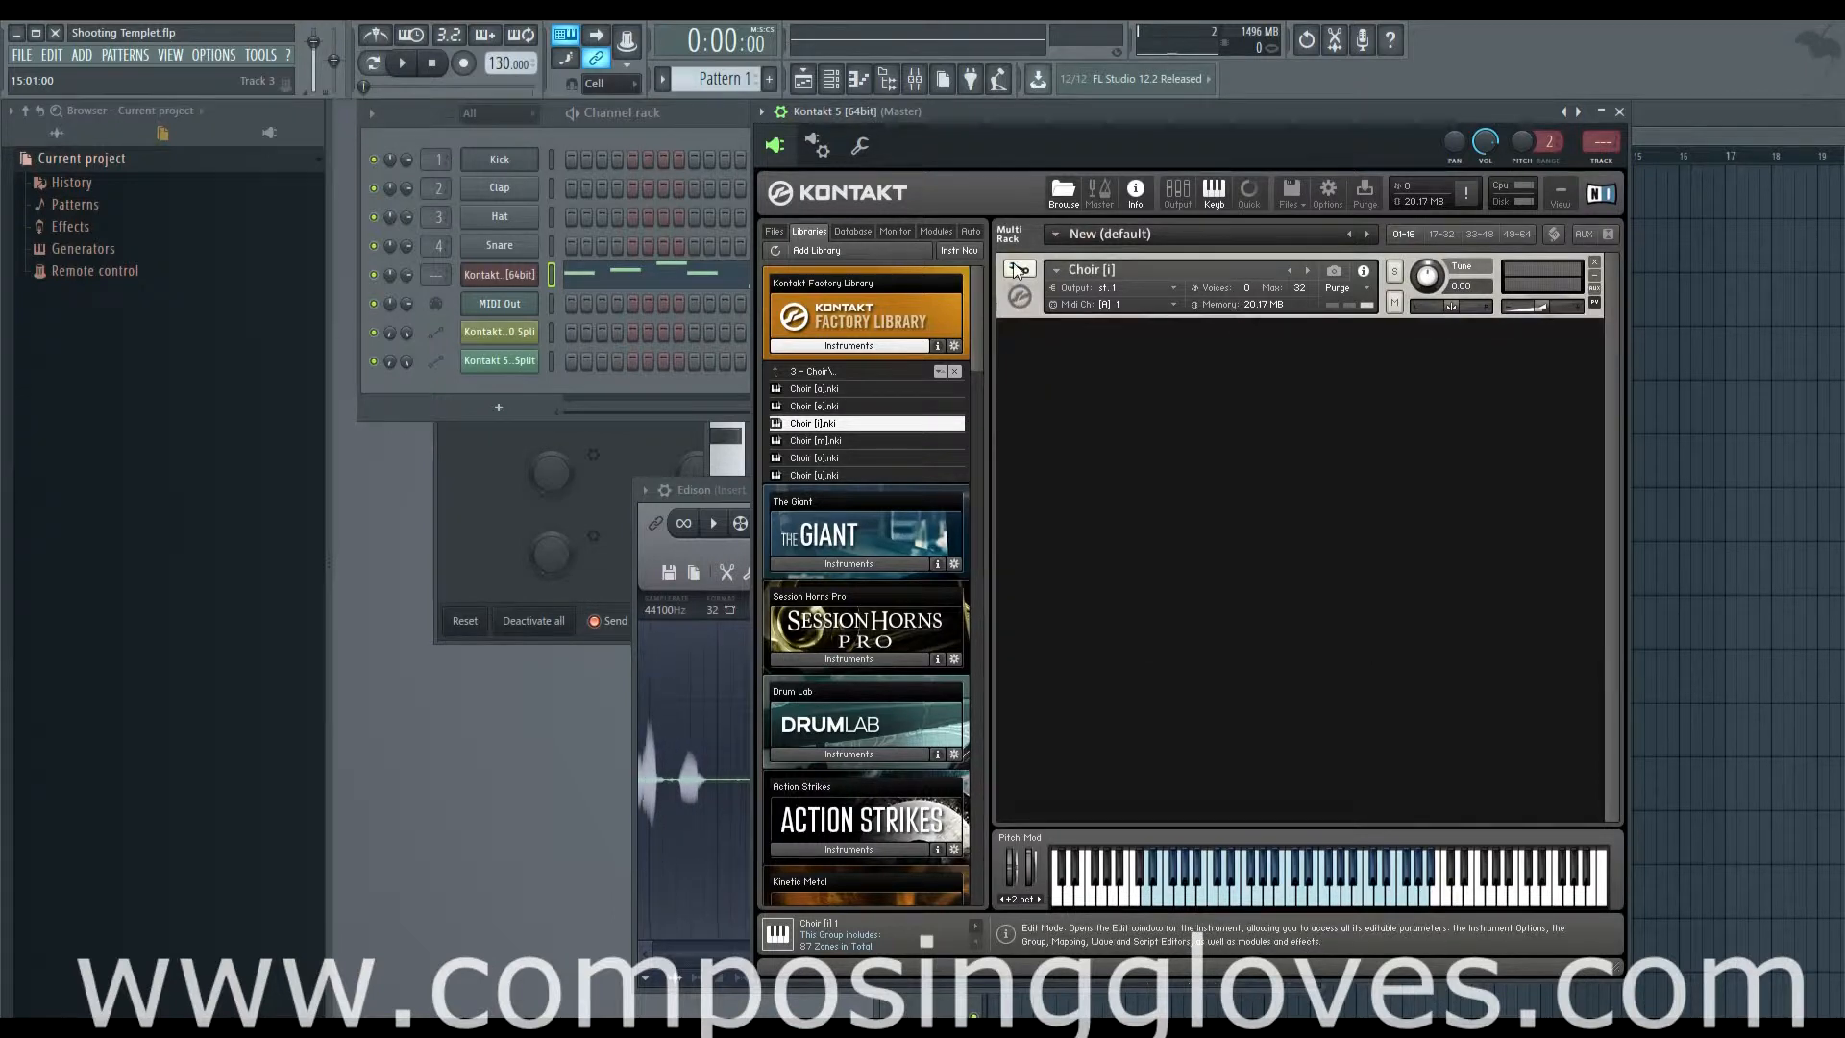
left_click(1517, 338)
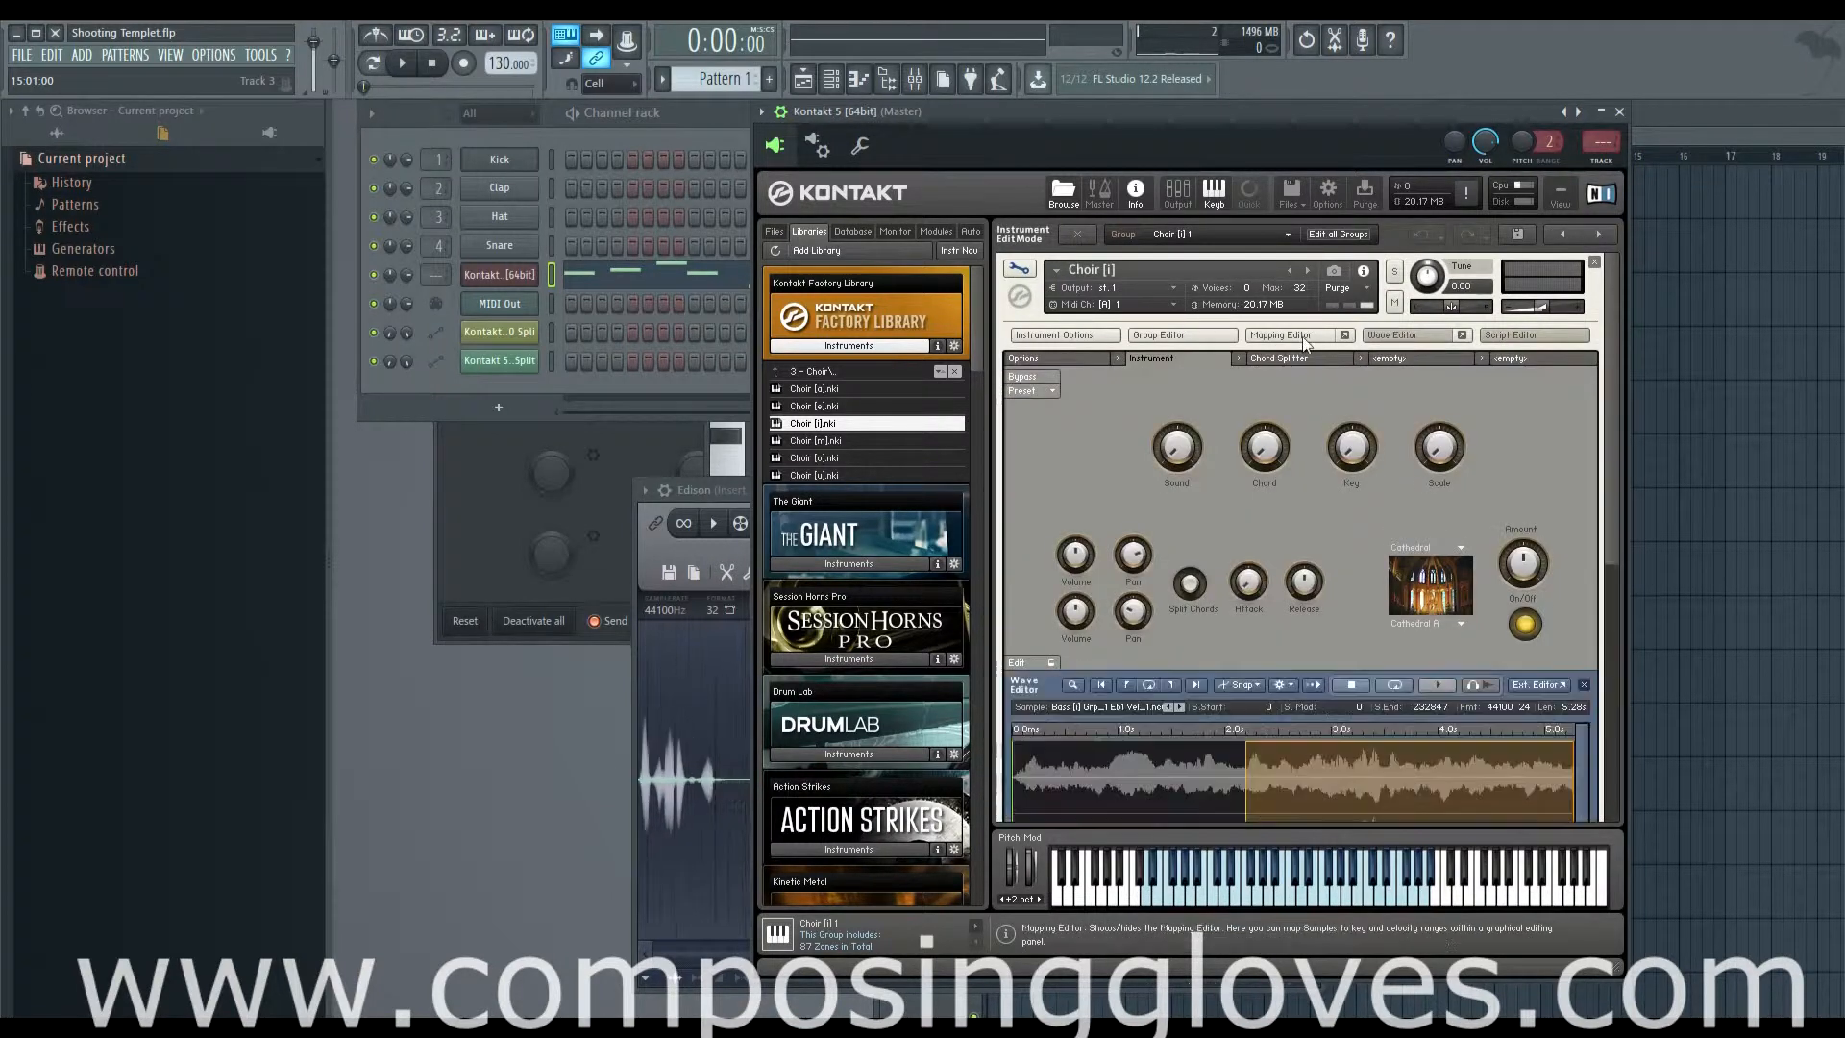
left_click(1504, 339)
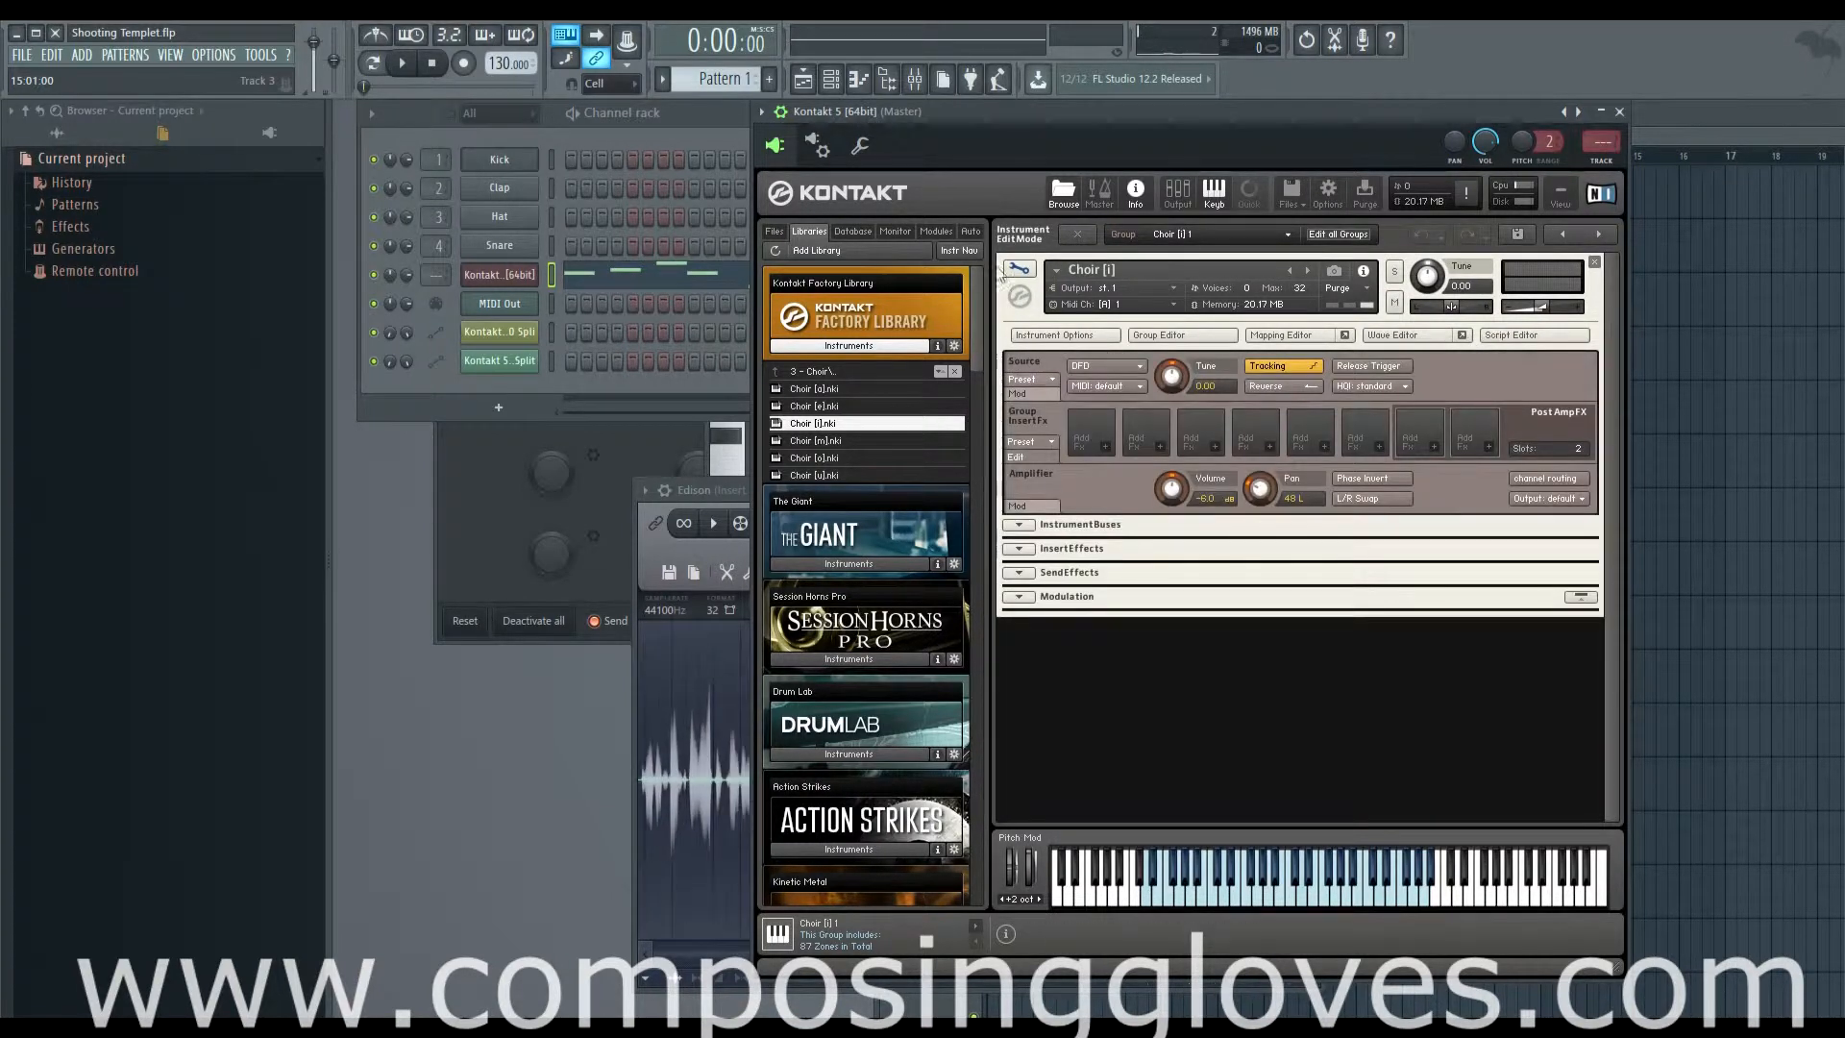